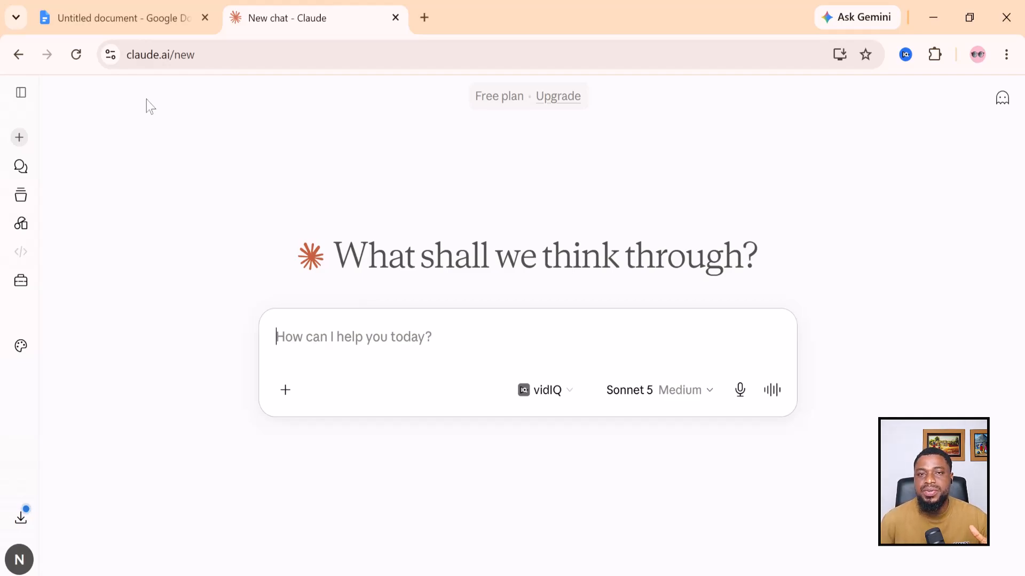
Step: Switch to the Google Docs document and read the Launch Ready HQ example business description in Tab 1
{"action": "left_click", "coordinate": [113, 15]}
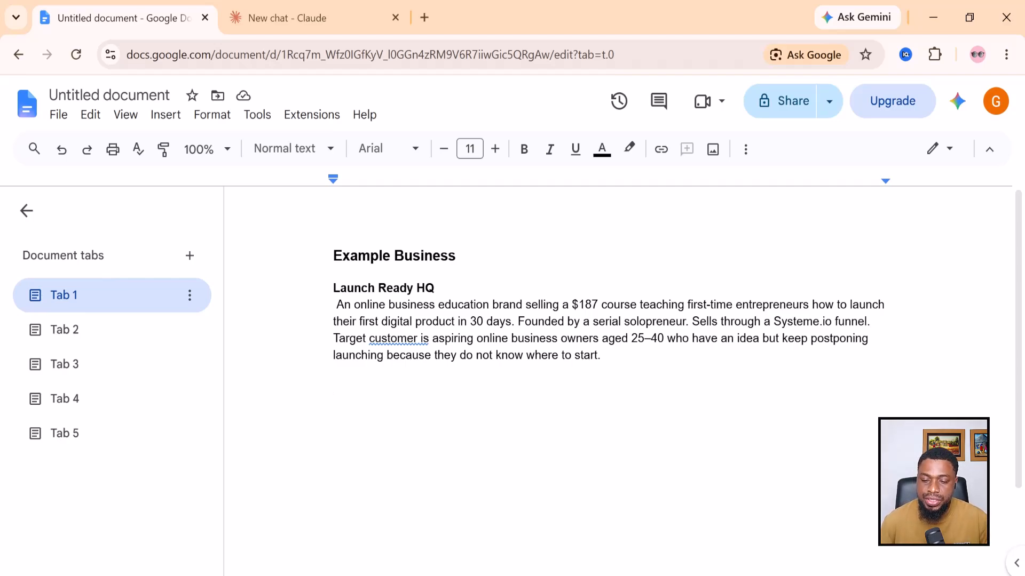
{"action": "left_click_drag", "start_coordinate": [333, 288], "coordinate": [434, 288]}
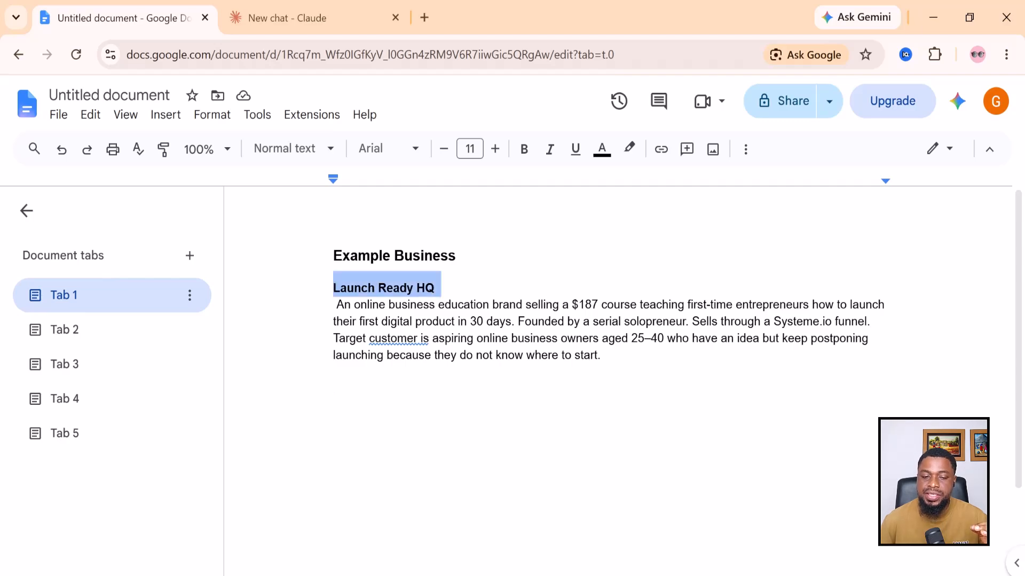
{"action": "left_click_drag", "start_coordinate": [336, 304], "coordinate": [606, 373]}
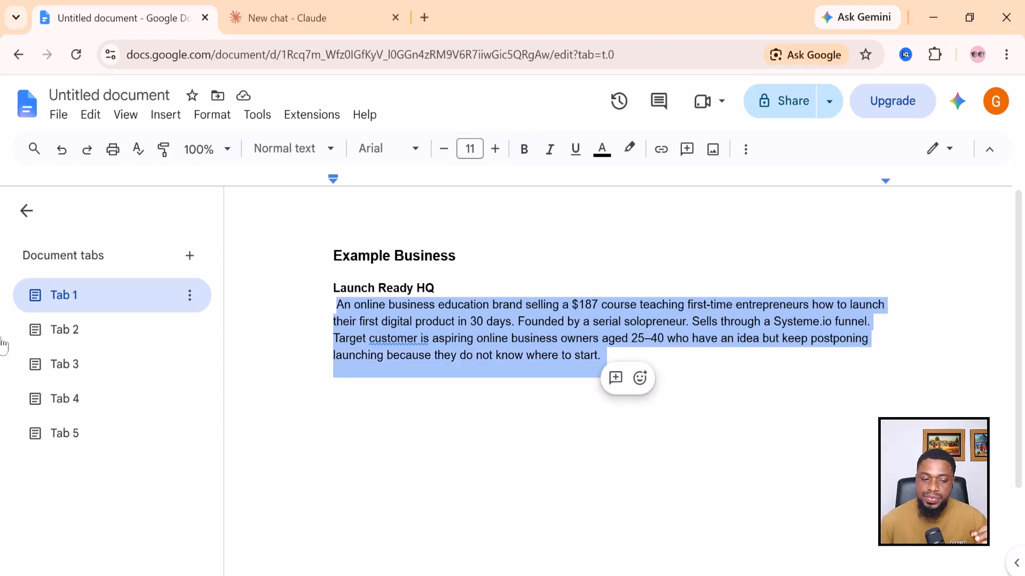
Step: Read through the Email Sequence Strategy prompt in Tab 2, including the three sequences, their goals and the requested details
{"action": "left_click", "coordinate": [51, 331]}
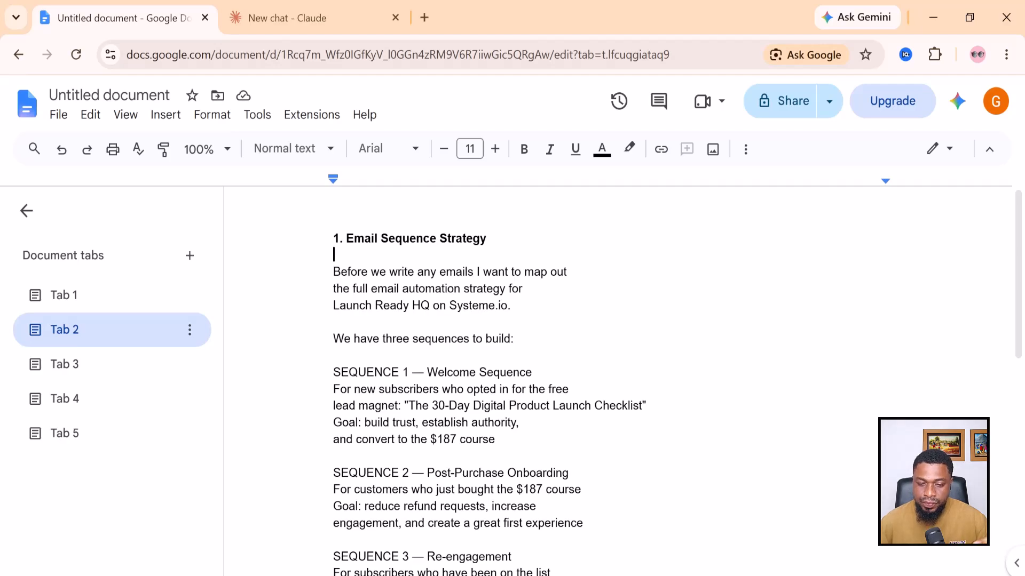
{"action": "scroll", "coordinate": [512, 373], "scroll_direction": "down", "scroll_amount": 2}
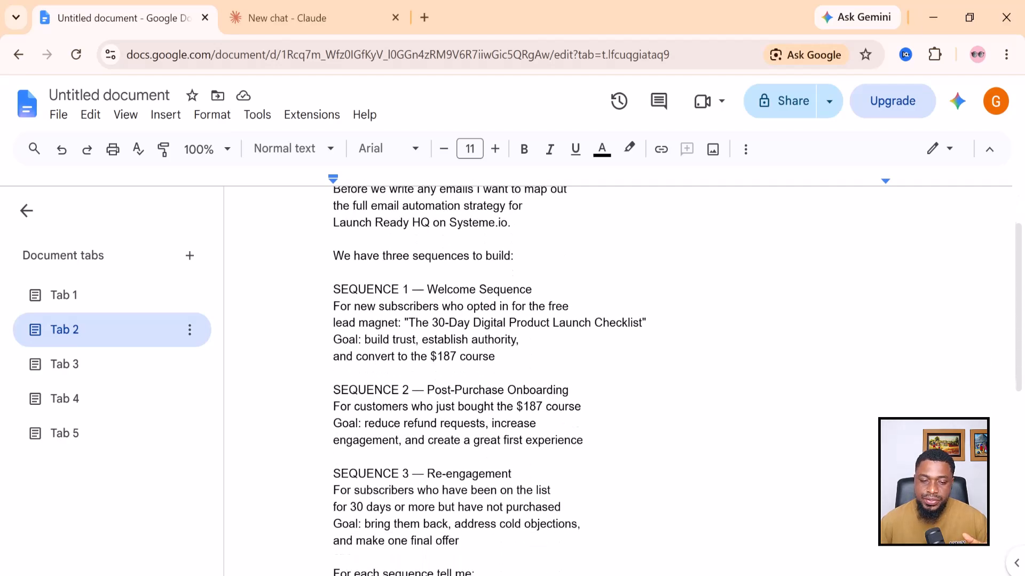
{"action": "left_click_drag", "start_coordinate": [427, 286], "coordinate": [555, 302]}
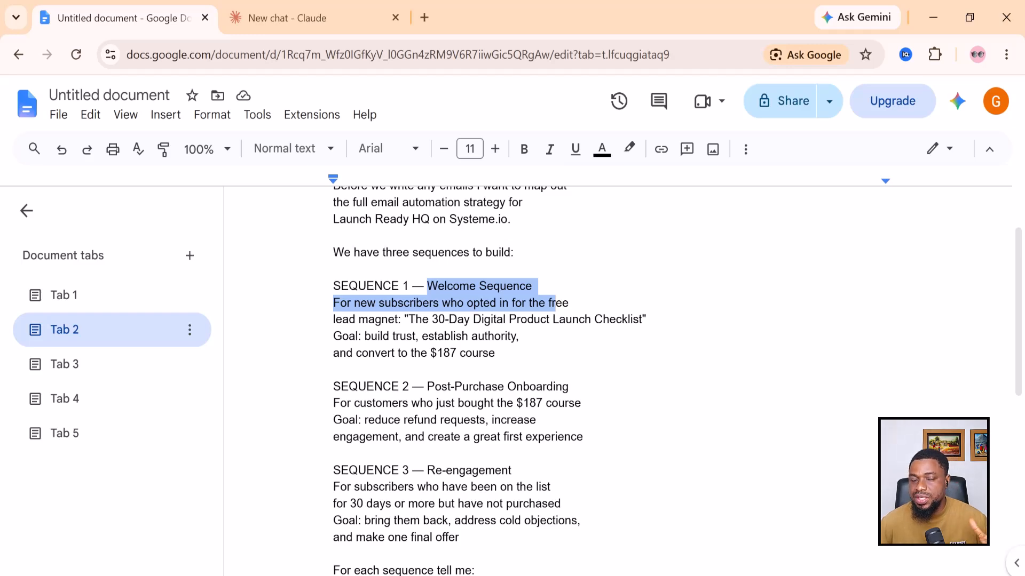
{"action": "left_click_drag", "start_coordinate": [555, 303], "coordinate": [501, 353]}
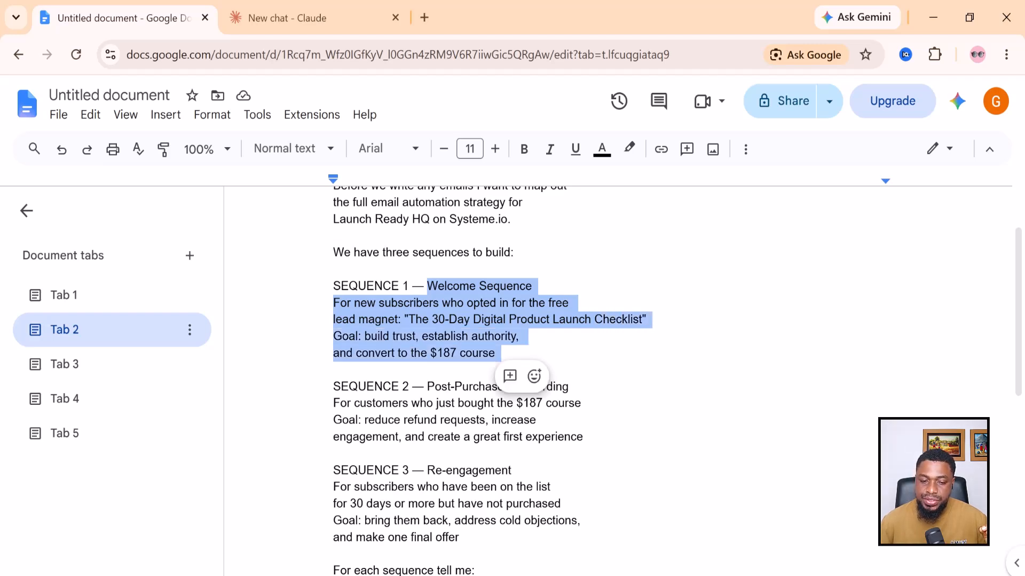
{"action": "left_click", "coordinate": [406, 335]}
{"action": "left_click_drag", "start_coordinate": [408, 321], "coordinate": [584, 320]}
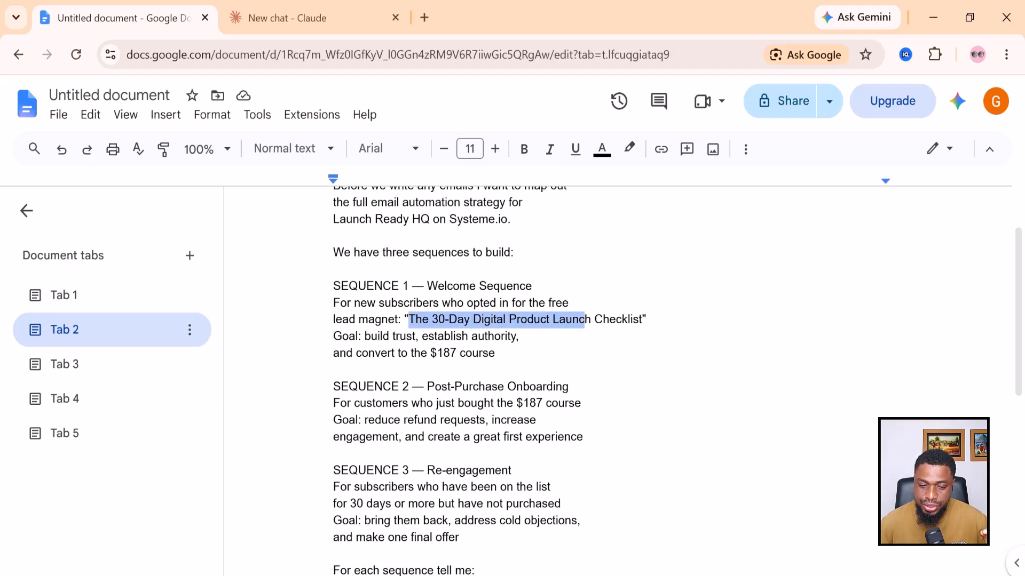
{"action": "left_click_drag", "start_coordinate": [362, 336], "coordinate": [501, 353]}
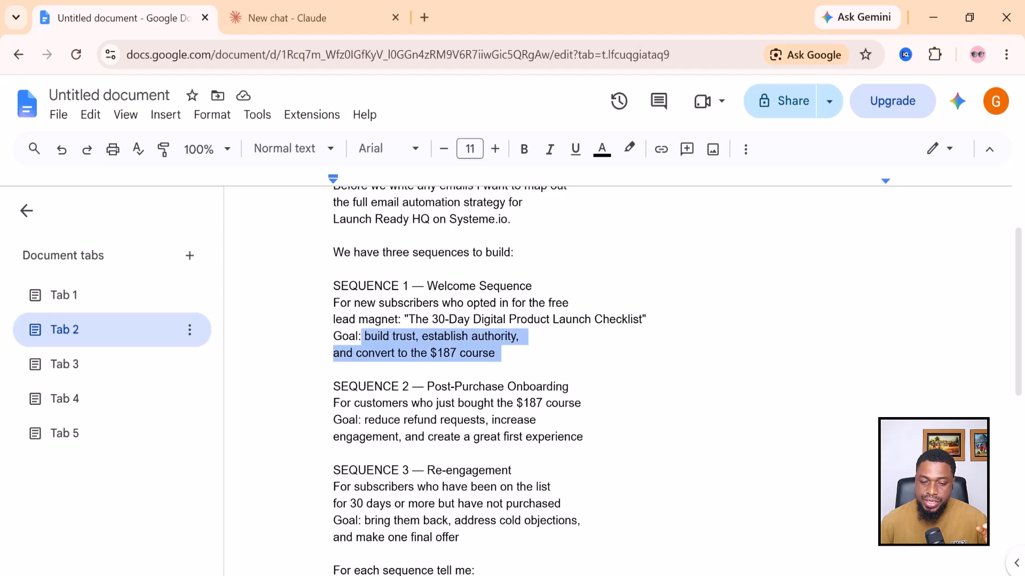
{"action": "left_click", "coordinate": [444, 352]}
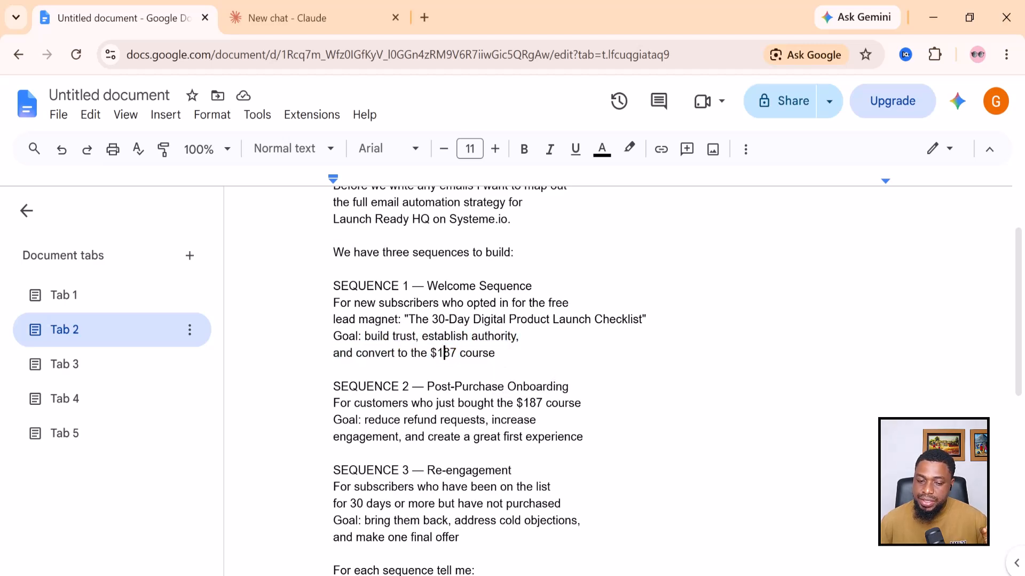
{"action": "scroll", "coordinate": [512, 374], "scroll_direction": "down", "scroll_amount": 2}
{"action": "scroll", "coordinate": [512, 374], "scroll_direction": "up", "scroll_amount": 2}
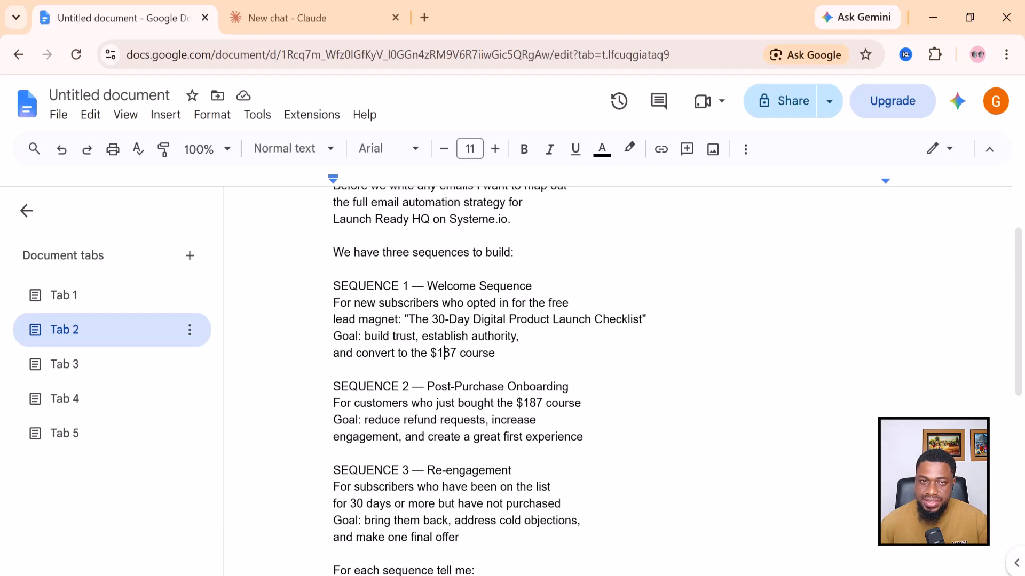
{"action": "scroll", "coordinate": [512, 373], "scroll_direction": "down", "scroll_amount": 2}
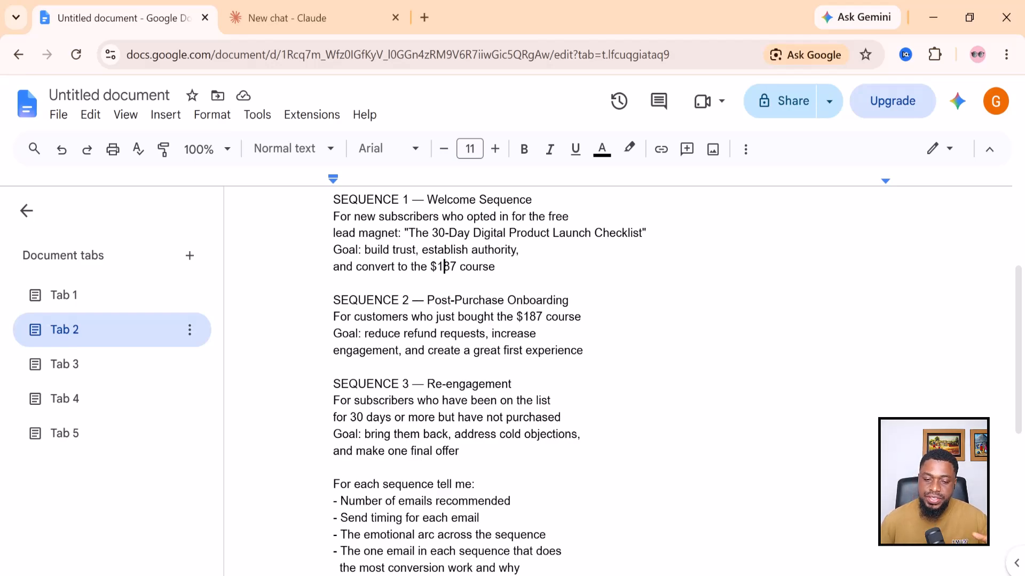
{"action": "scroll", "coordinate": [534, 352], "scroll_direction": "down", "scroll_amount": 2}
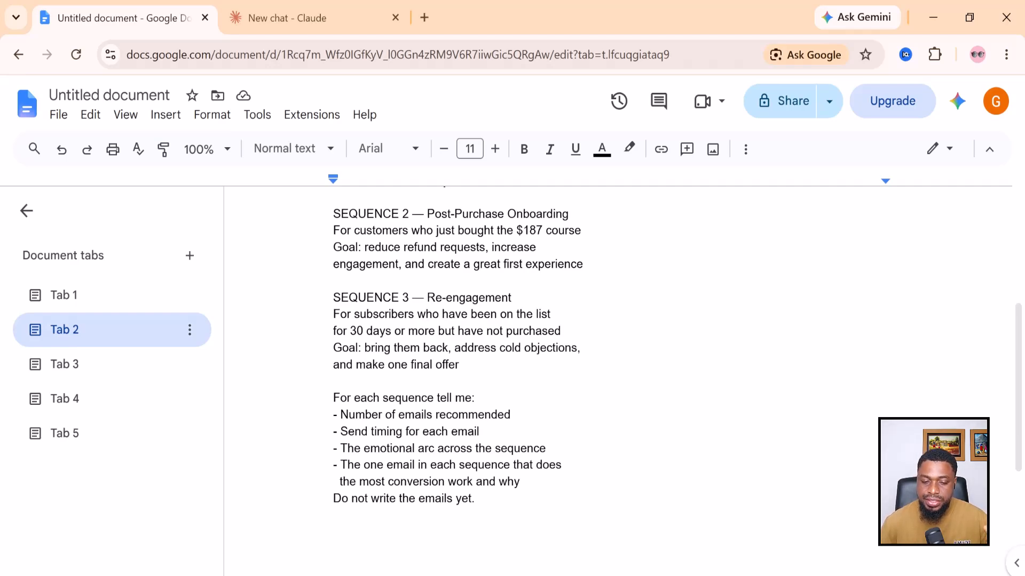
Step: Copy the full Email Sequence Strategy prompt below its heading, from "Before we write any emails" to "Do not write the emails yet."
{"action": "left_click_drag", "start_coordinate": [475, 498], "coordinate": [333, 226]}
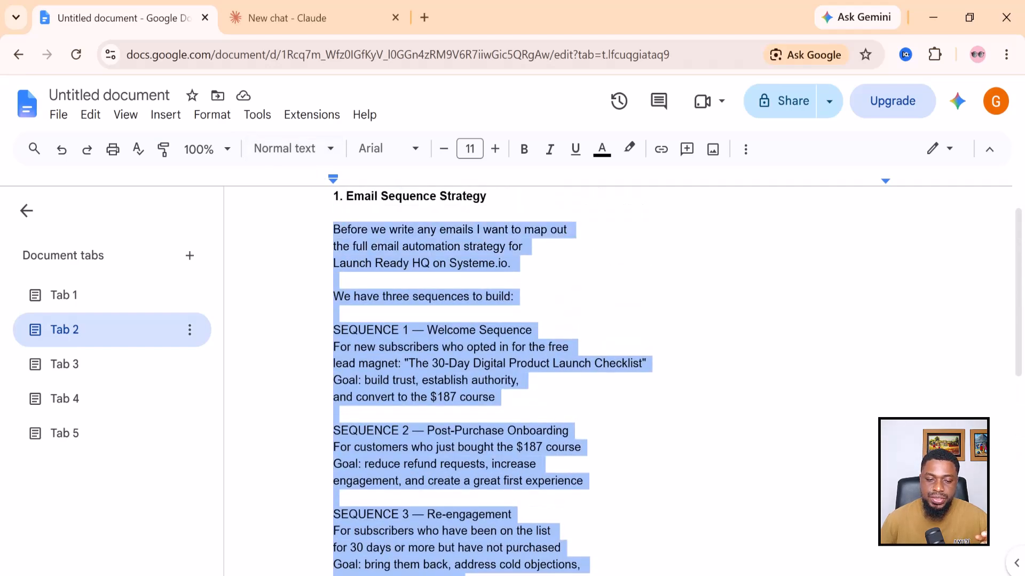
{"action": "right_click", "coordinate": [334, 228]}
{"action": "left_click", "coordinate": [373, 205]}
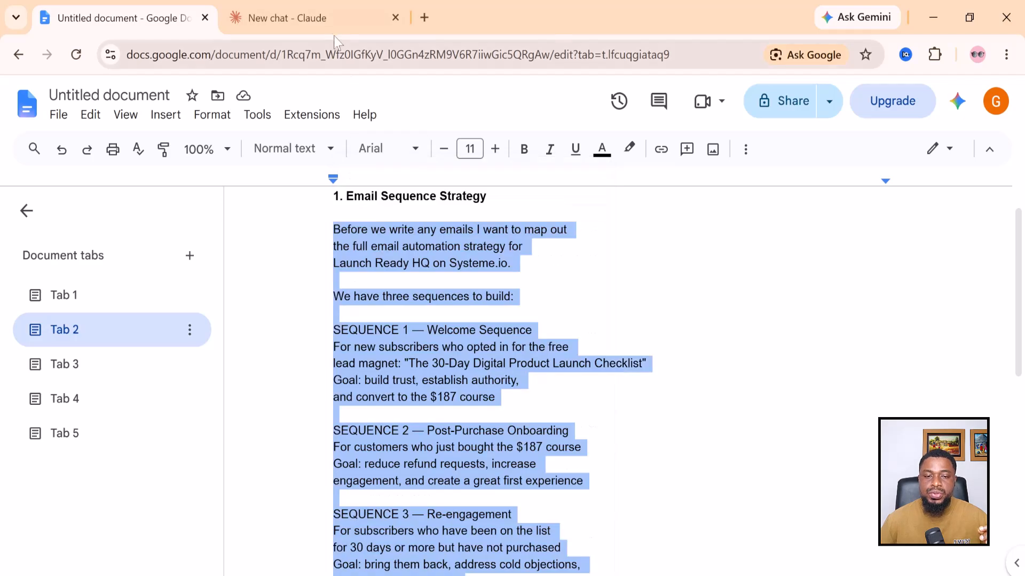
Step: Switch to Claude and submit the copied email strategy prompt in the new chat
{"action": "left_click", "coordinate": [308, 18]}
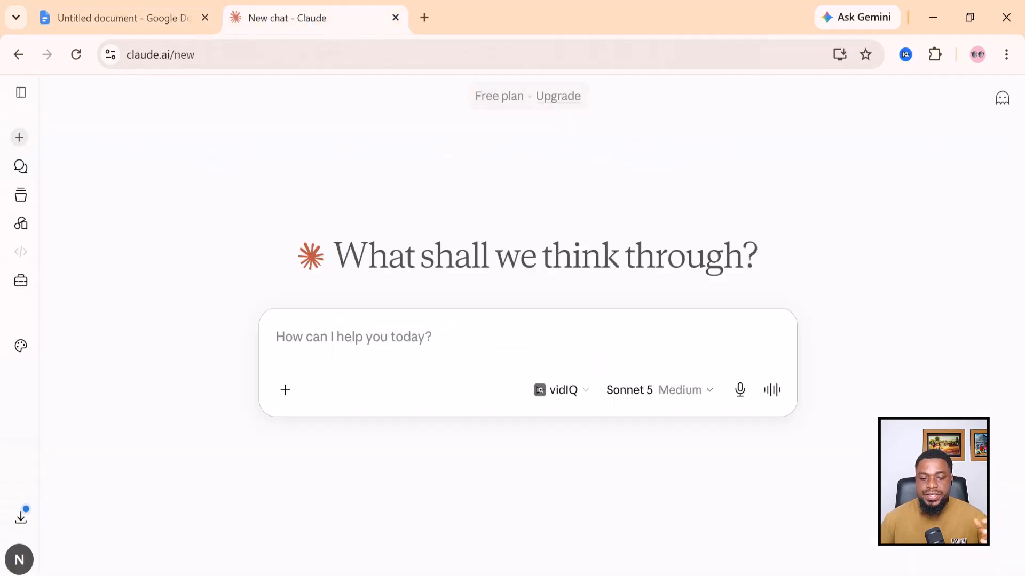
{"action": "right_click", "coordinate": [326, 342]}
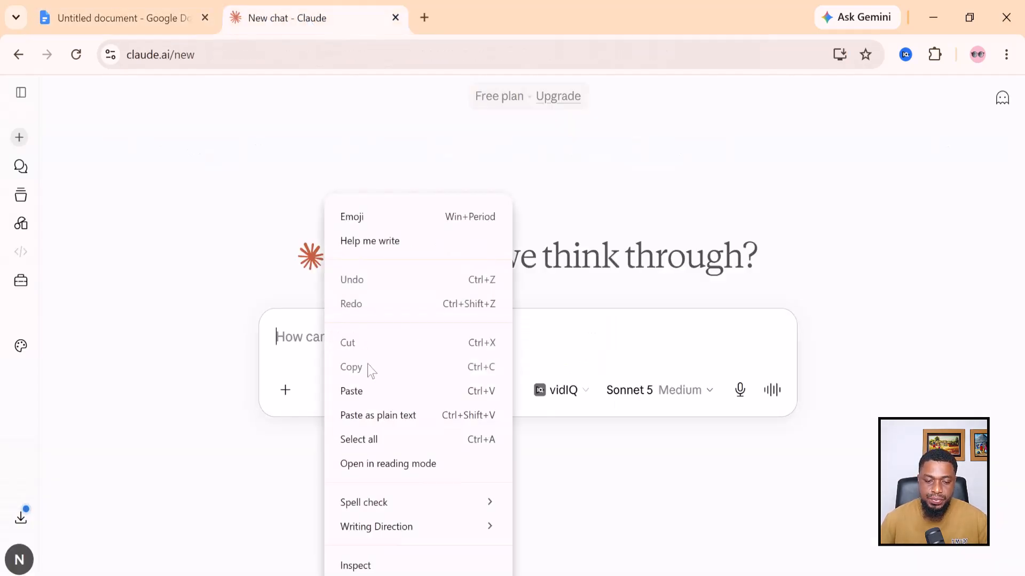
{"action": "left_click", "coordinate": [364, 390]}
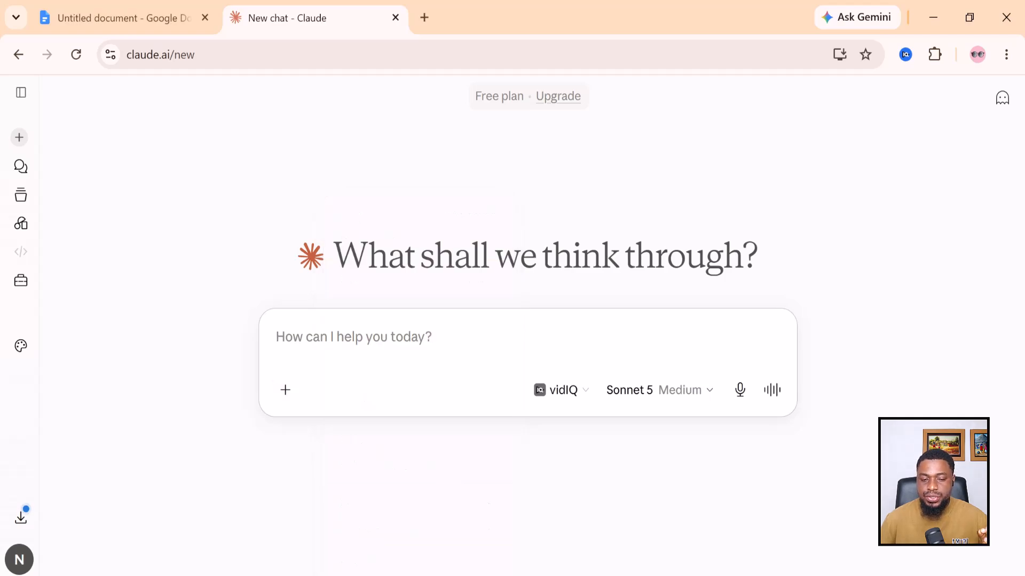
{"action": "right_click", "coordinate": [334, 342]}
{"action": "left_click", "coordinate": [361, 393]}
{"action": "scroll", "coordinate": [809, 406], "scroll_direction": "down", "scroll_amount": 1}
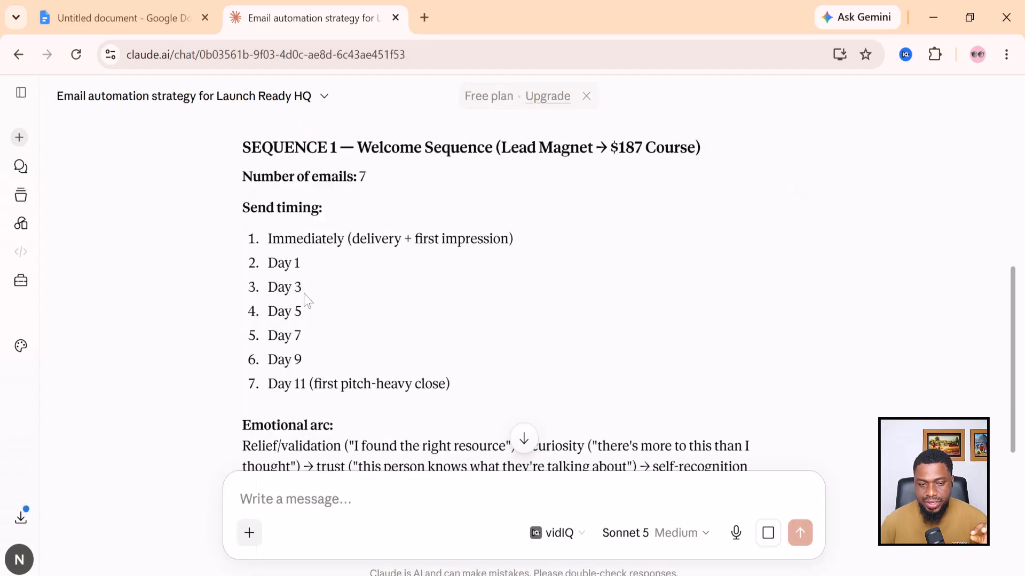
{"action": "scroll", "coordinate": [320, 288], "scroll_direction": "up", "scroll_amount": 2}
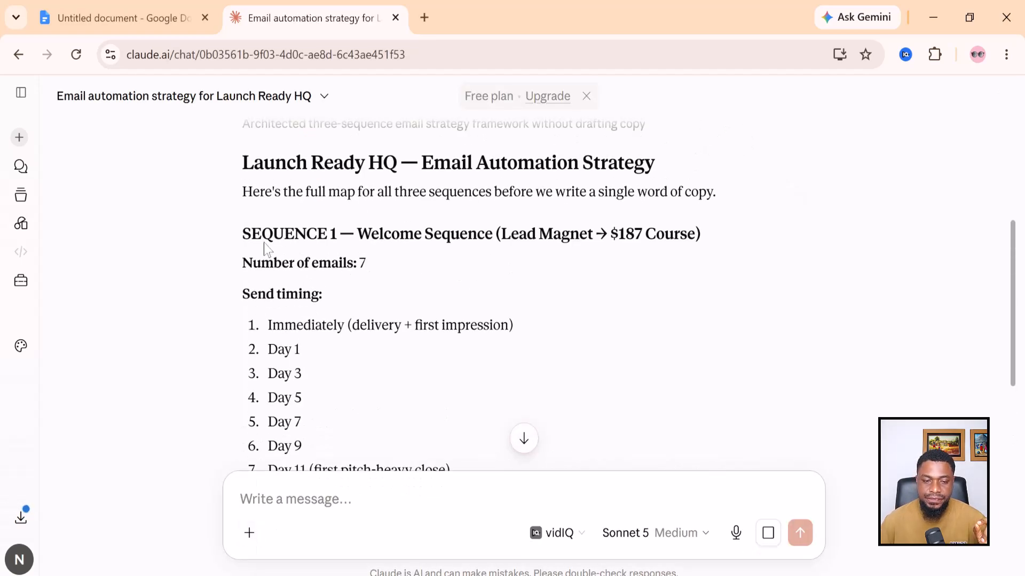
{"action": "scroll", "coordinate": [512, 288], "scroll_direction": "down", "scroll_amount": 2}
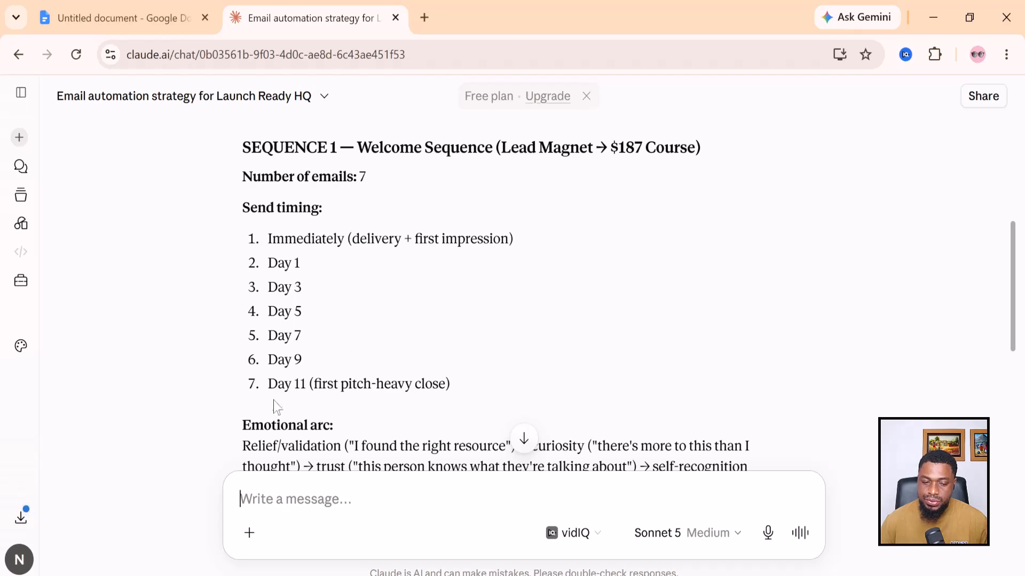
{"action": "left_click_drag", "start_coordinate": [475, 387], "coordinate": [267, 238]}
{"action": "scroll", "coordinate": [442, 289], "scroll_direction": "down", "scroll_amount": 5}
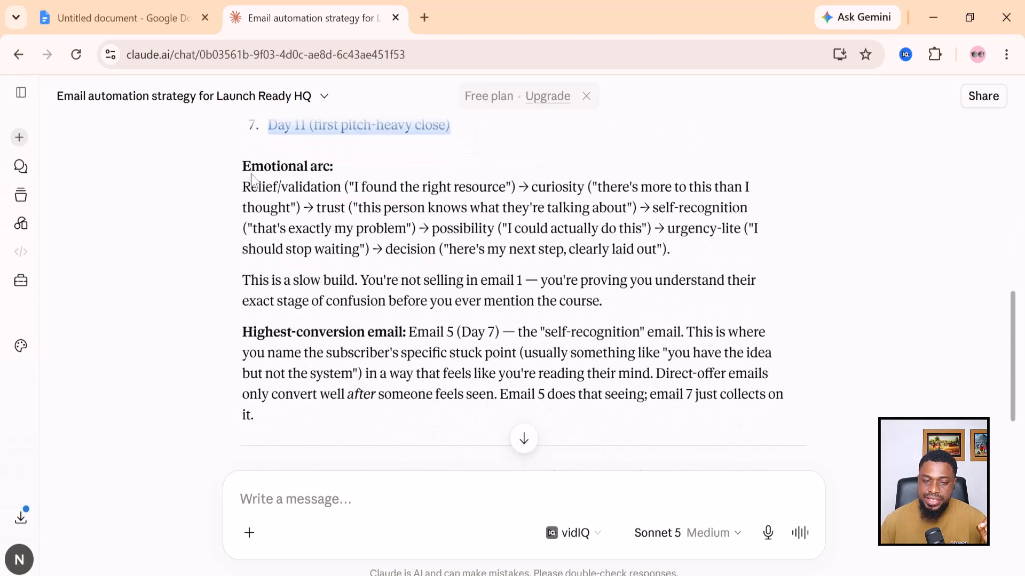
{"action": "left_click_drag", "start_coordinate": [243, 163], "coordinate": [436, 372]}
{"action": "scroll", "coordinate": [436, 372], "scroll_direction": "down", "scroll_amount": 7}
{"action": "scroll", "coordinate": [267, 262], "scroll_direction": "up", "scroll_amount": 2}
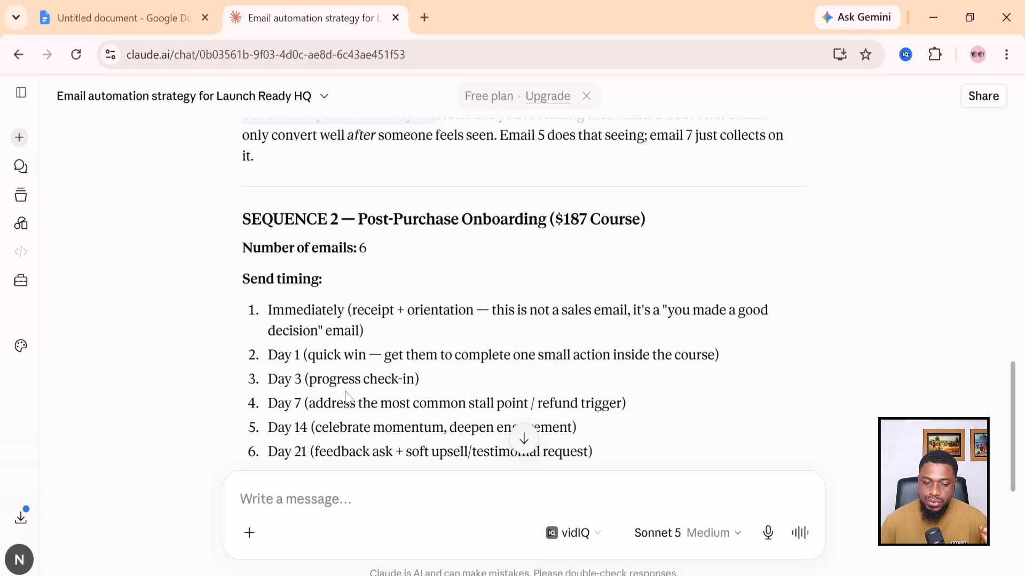
{"action": "scroll", "coordinate": [299, 423], "scroll_direction": "down", "scroll_amount": 1}
{"action": "scroll", "coordinate": [299, 394], "scroll_direction": "down", "scroll_amount": 2}
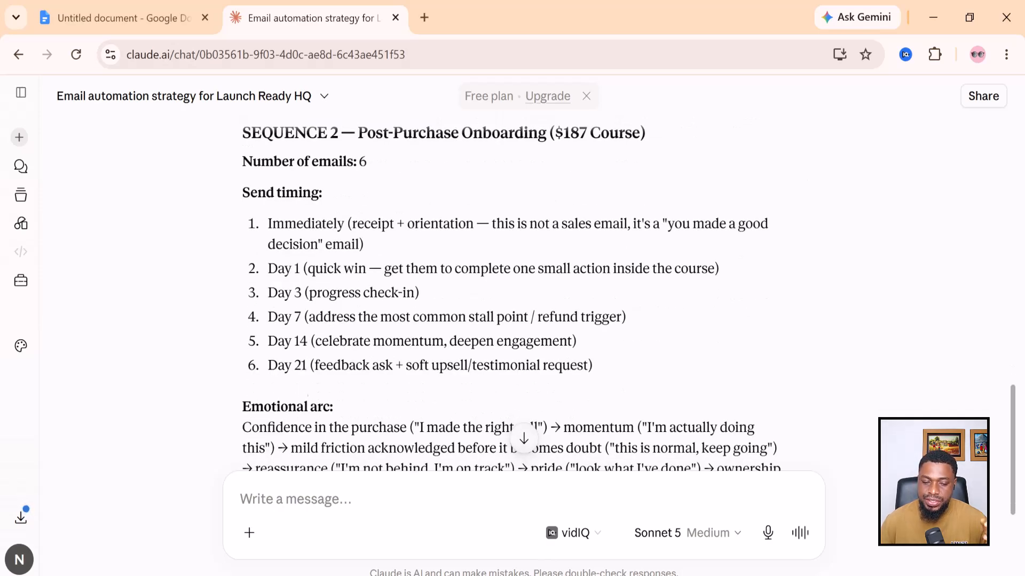
{"action": "scroll", "coordinate": [365, 379], "scroll_direction": "down", "scroll_amount": 4}
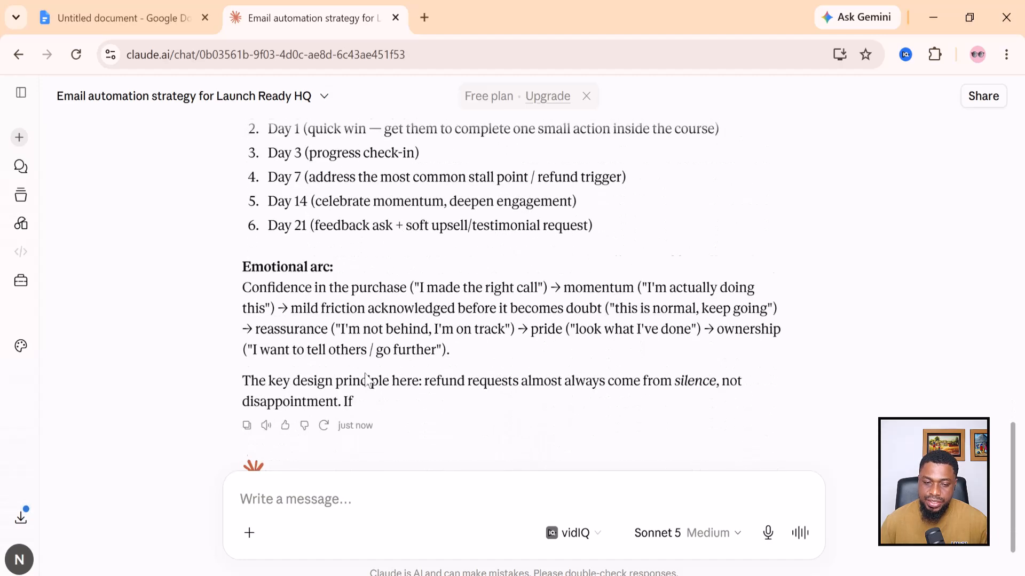
{"action": "scroll", "coordinate": [331, 336], "scroll_direction": "up", "scroll_amount": 10}
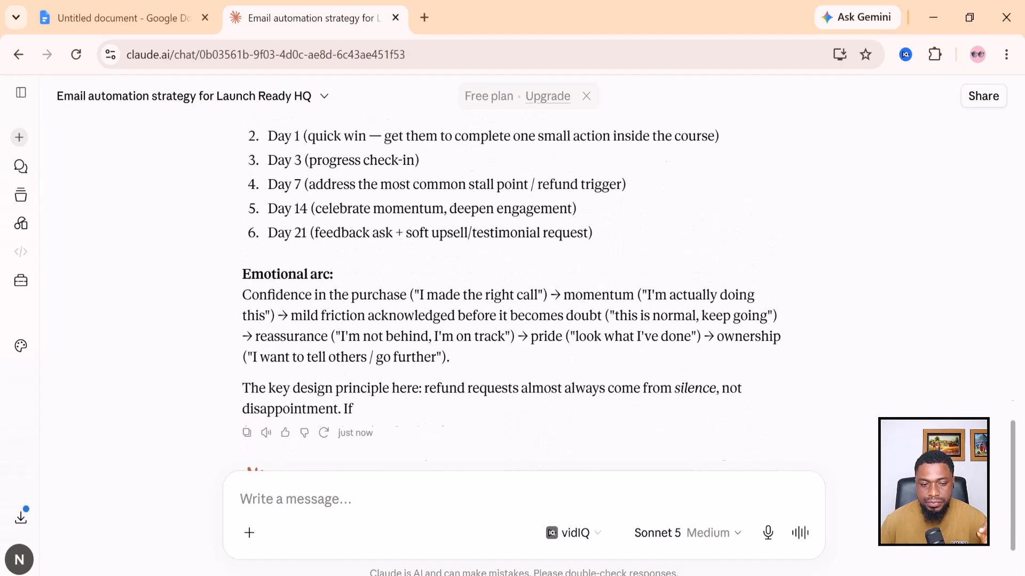
{"action": "scroll", "coordinate": [353, 323], "scroll_direction": "up", "scroll_amount": 15}
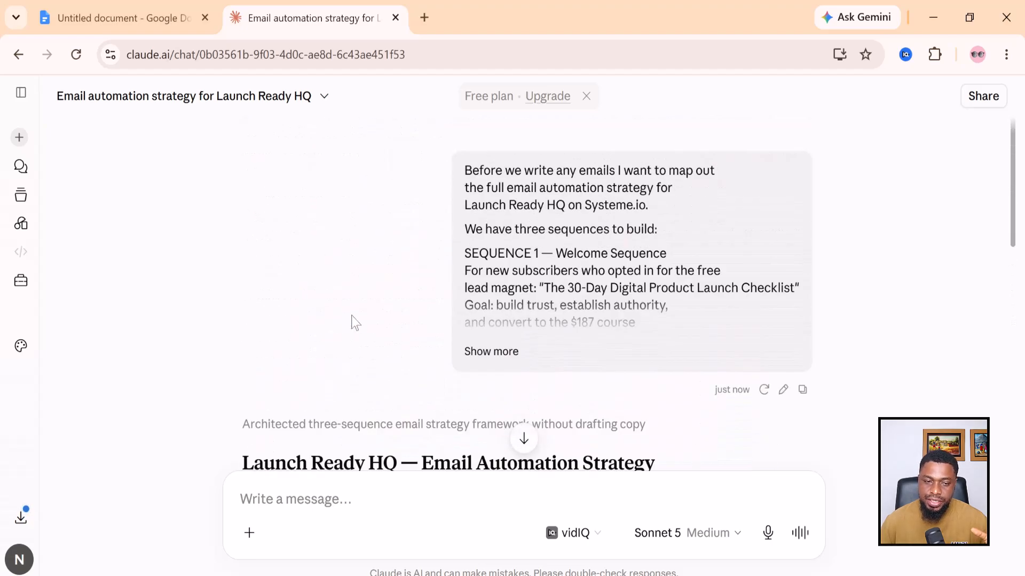
Step: Switch to the Google Docs document and copy the full Welcome Sequence — Full Write prompt from Tab 3, without its heading
{"action": "left_click", "coordinate": [107, 9]}
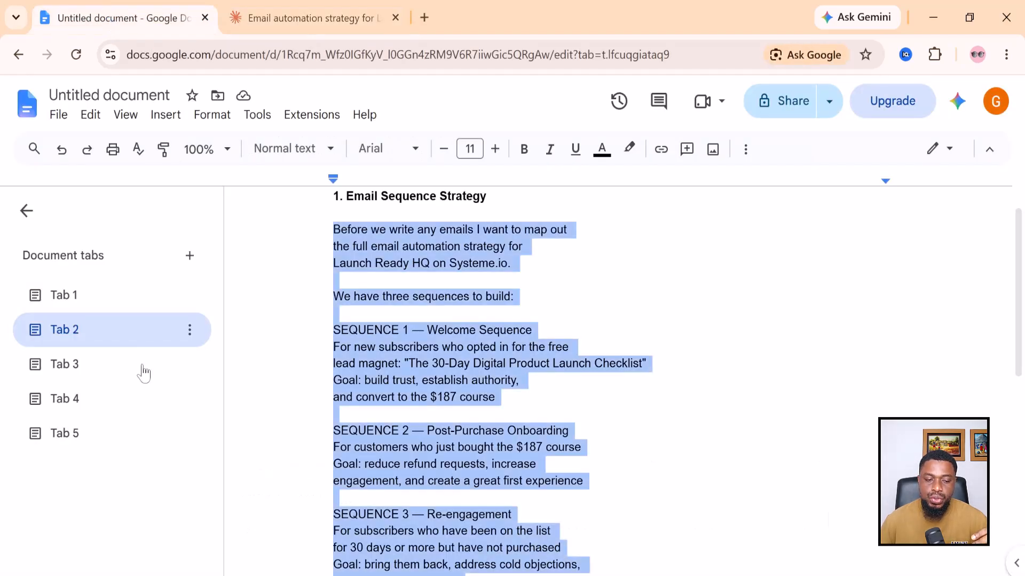
{"action": "left_click", "coordinate": [64, 366]}
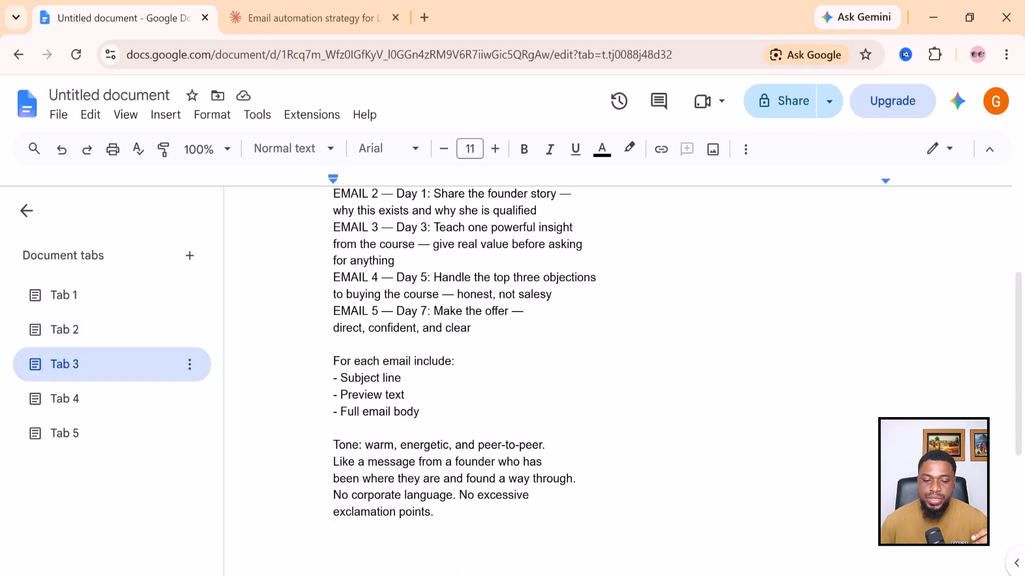
{"action": "left_click_drag", "start_coordinate": [435, 525], "coordinate": [336, 228]}
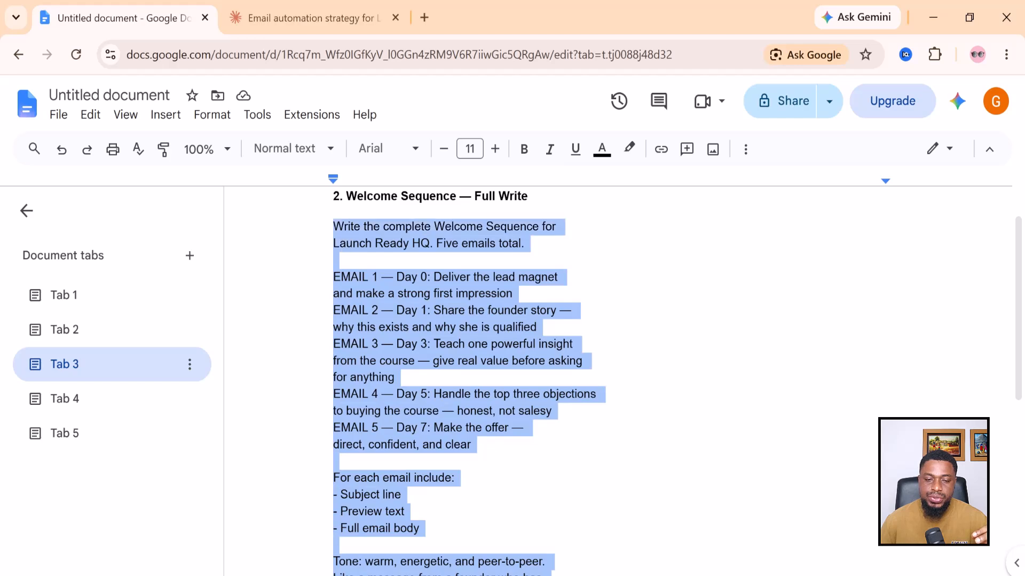
{"action": "right_click", "coordinate": [384, 235]}
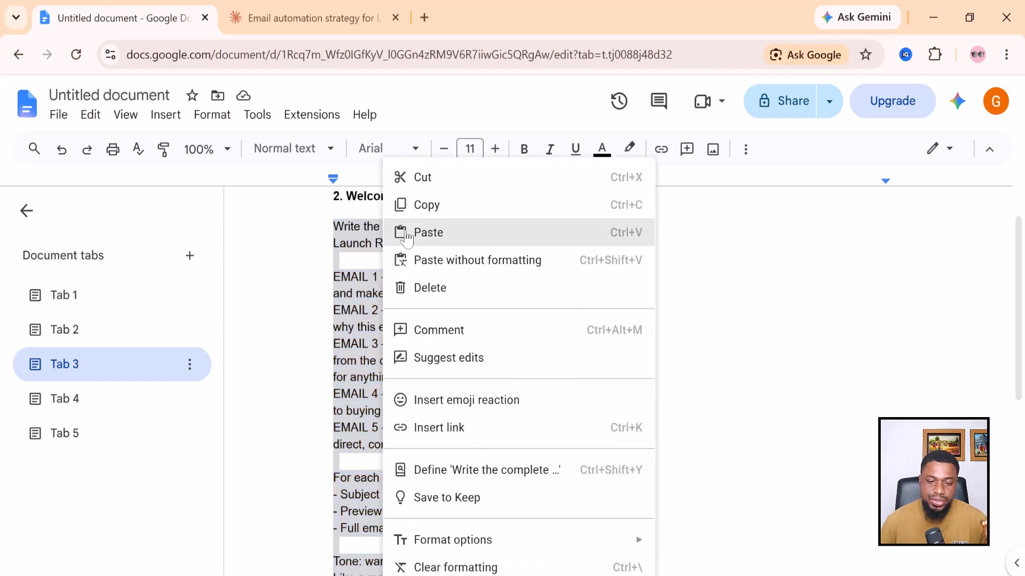
{"action": "left_click", "coordinate": [437, 206]}
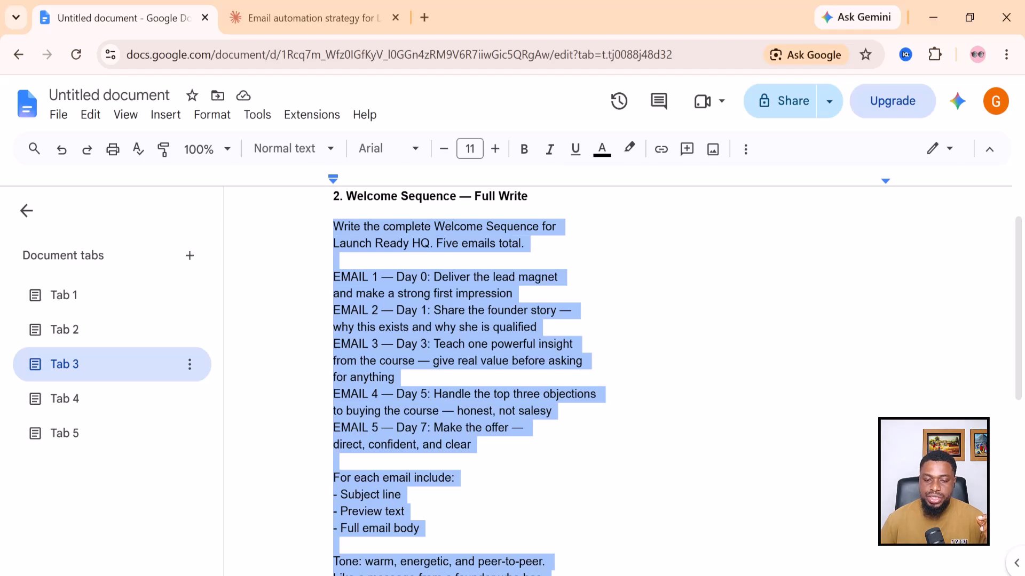
{"action": "scroll", "coordinate": [470, 381], "scroll_direction": "down", "scroll_amount": 3}
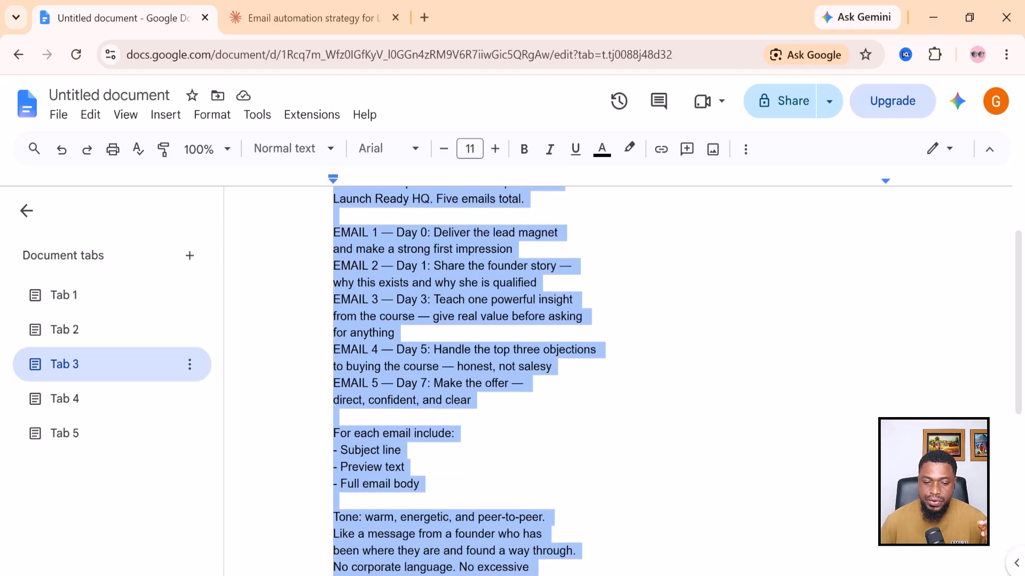
Step: Switch to Claude and submit the copied Welcome Sequence prompt in the email automation strategy chat
{"action": "left_click", "coordinate": [299, 20]}
{"action": "scroll", "coordinate": [420, 331], "scroll_direction": "down", "scroll_amount": 8}
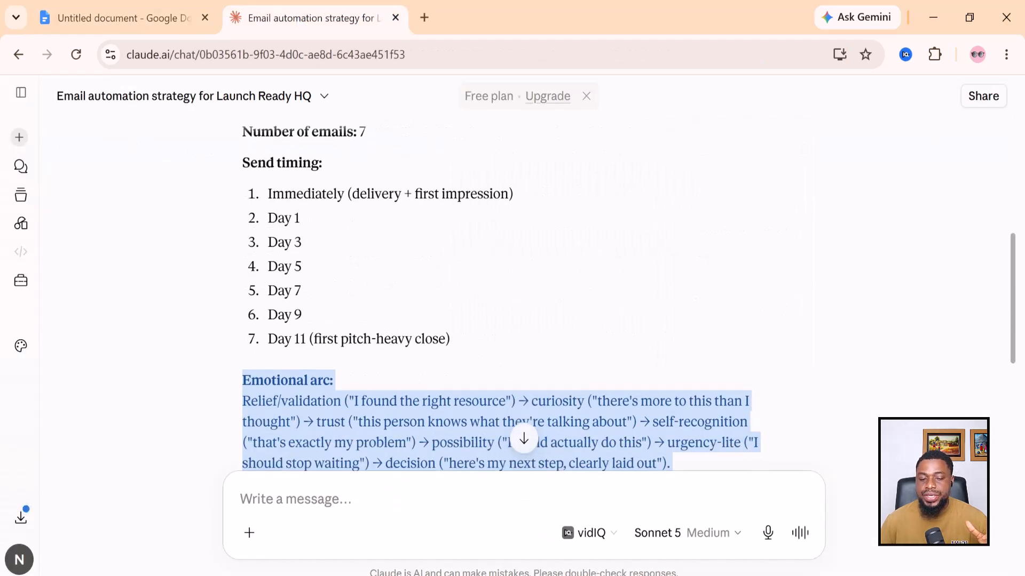
{"action": "left_click", "coordinate": [368, 514]}
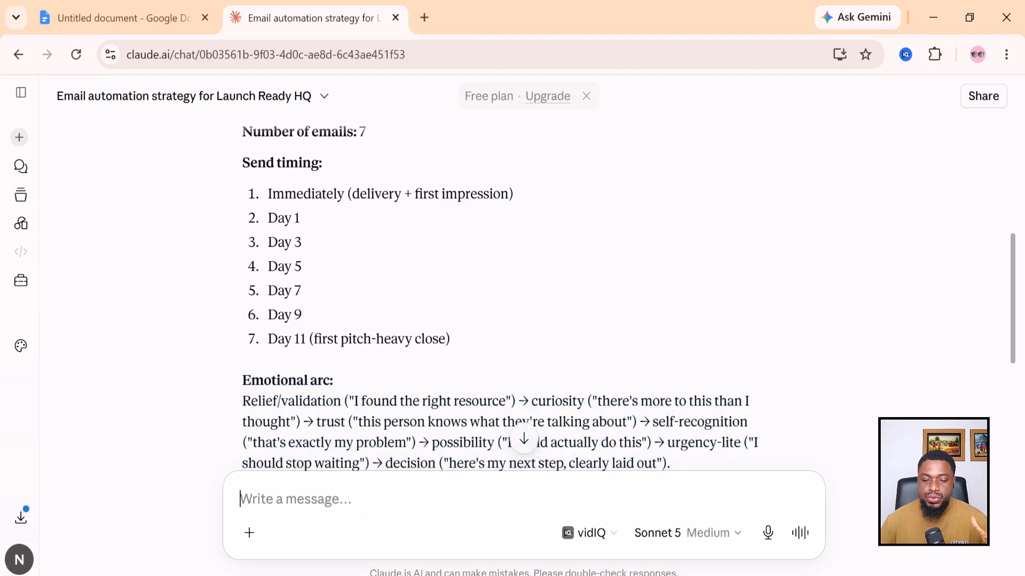
{"action": "right_click", "coordinate": [342, 507]}
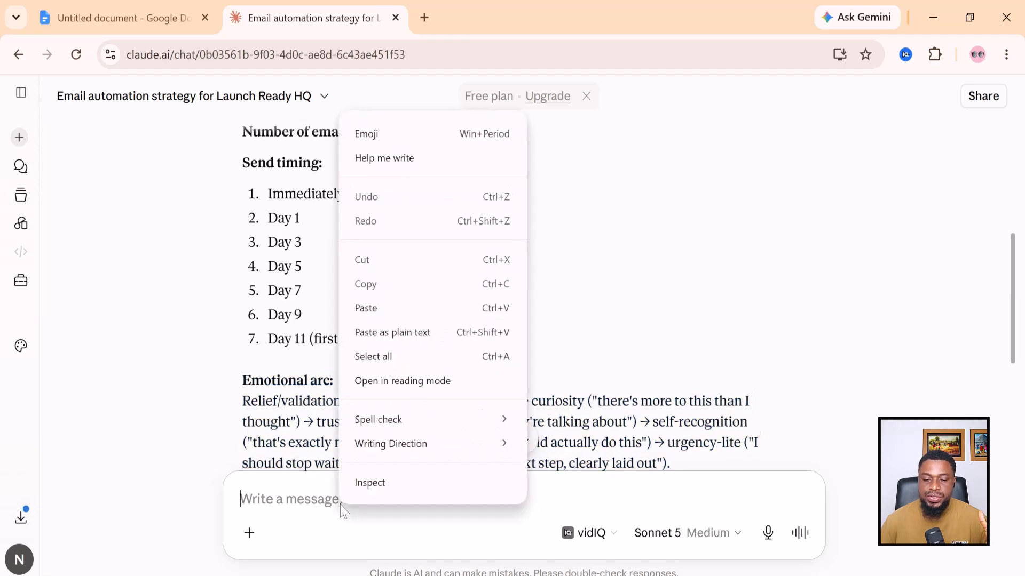
{"action": "left_click", "coordinate": [422, 310]}
{"action": "left_click", "coordinate": [799, 533]}
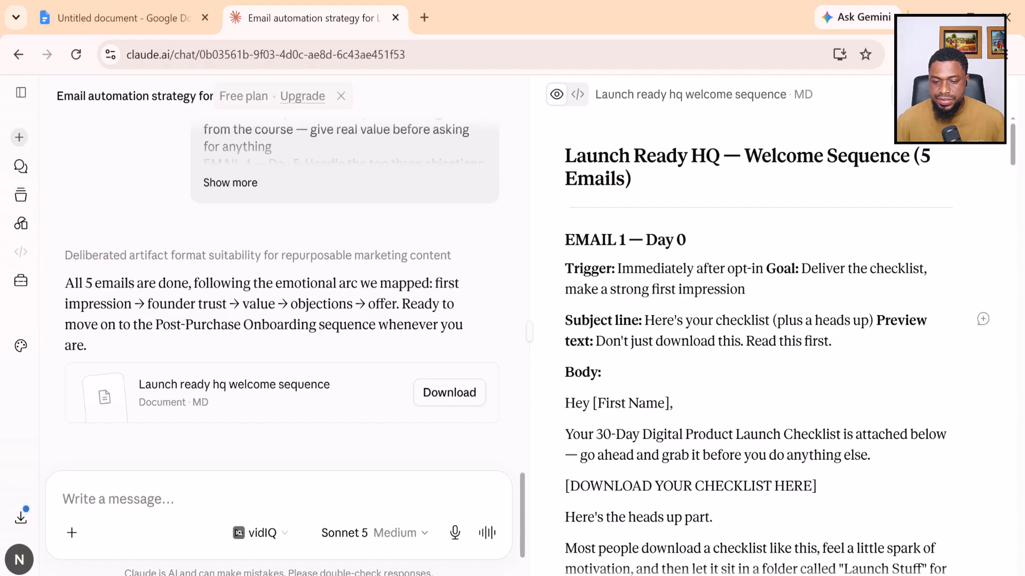
Step: Review the generated five-email welcome sequence, examining each email's subject line, preview text and body, and the tone instructions in the submitted prompt
{"action": "left_click_drag", "start_coordinate": [644, 320], "coordinate": [869, 321]}
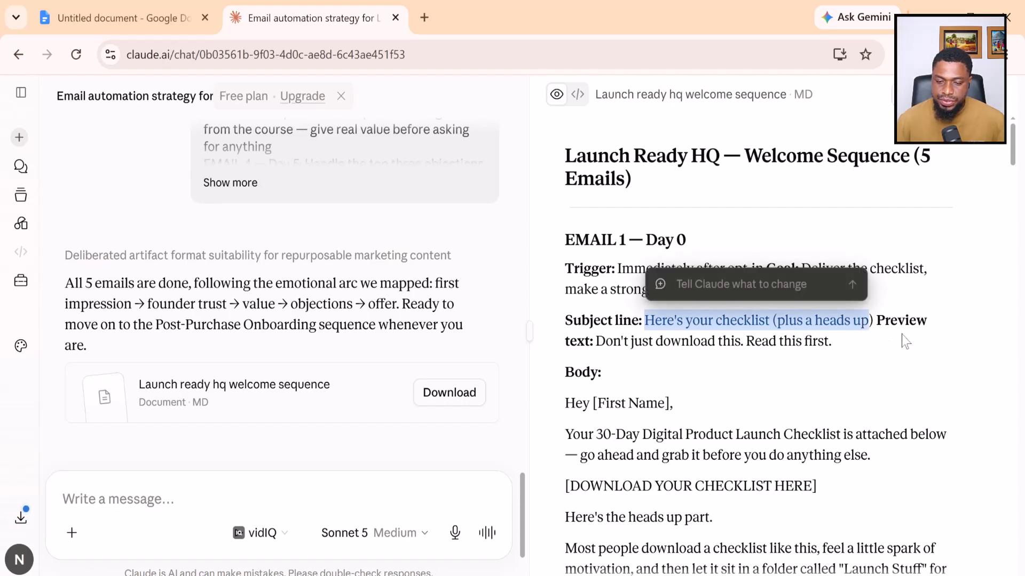
{"action": "left_click_drag", "start_coordinate": [606, 341], "coordinate": [835, 342]}
{"action": "scroll", "coordinate": [836, 342], "scroll_direction": "down", "scroll_amount": 2}
{"action": "scroll", "coordinate": [643, 291], "scroll_direction": "down", "scroll_amount": 2}
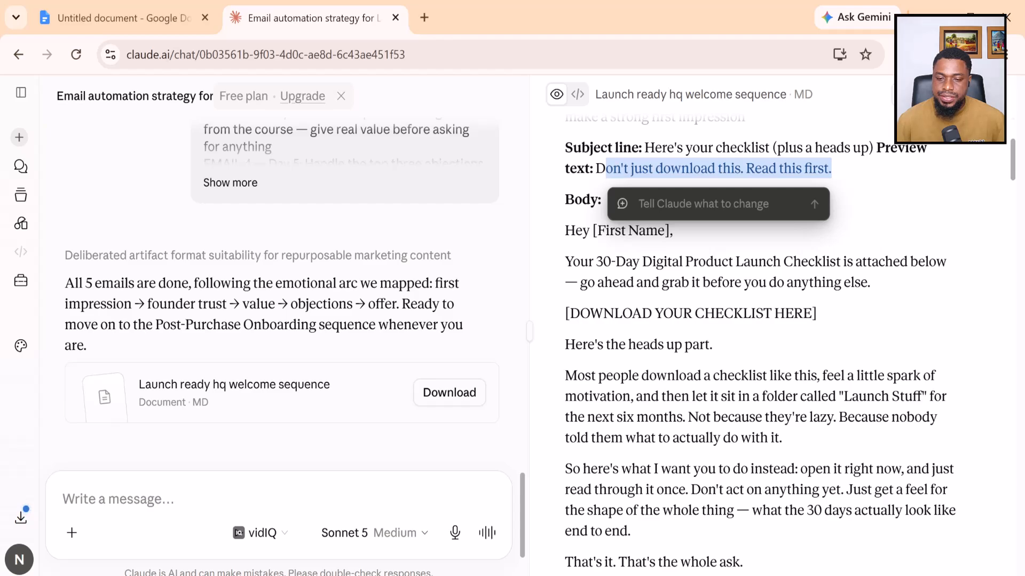
{"action": "scroll", "coordinate": [643, 290], "scroll_direction": "down", "scroll_amount": 6}
{"action": "scroll", "coordinate": [645, 291], "scroll_direction": "down", "scroll_amount": 5}
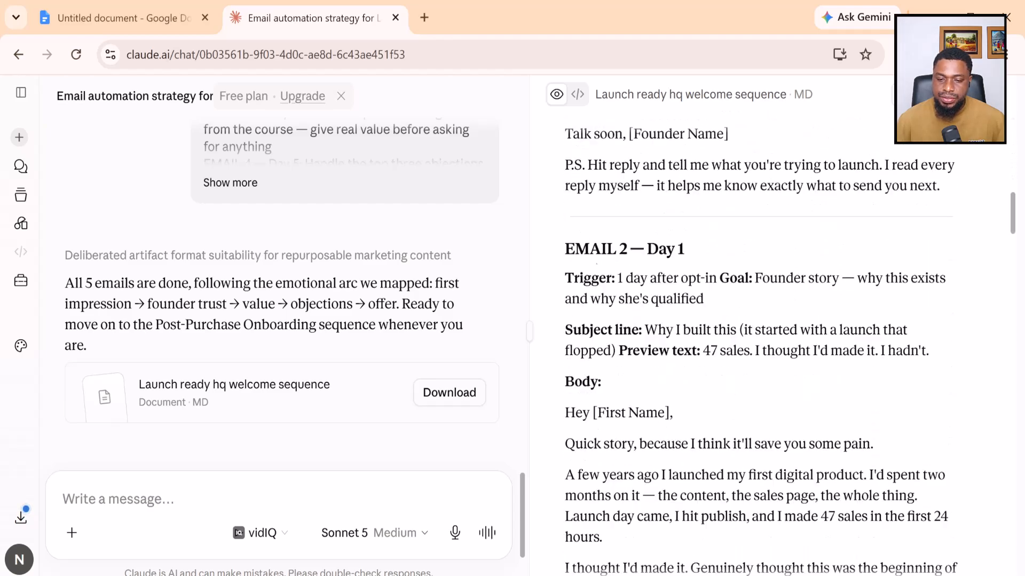
{"action": "scroll", "coordinate": [617, 270], "scroll_direction": "down", "scroll_amount": 4}
{"action": "scroll", "coordinate": [761, 352], "scroll_direction": "down", "scroll_amount": 15}
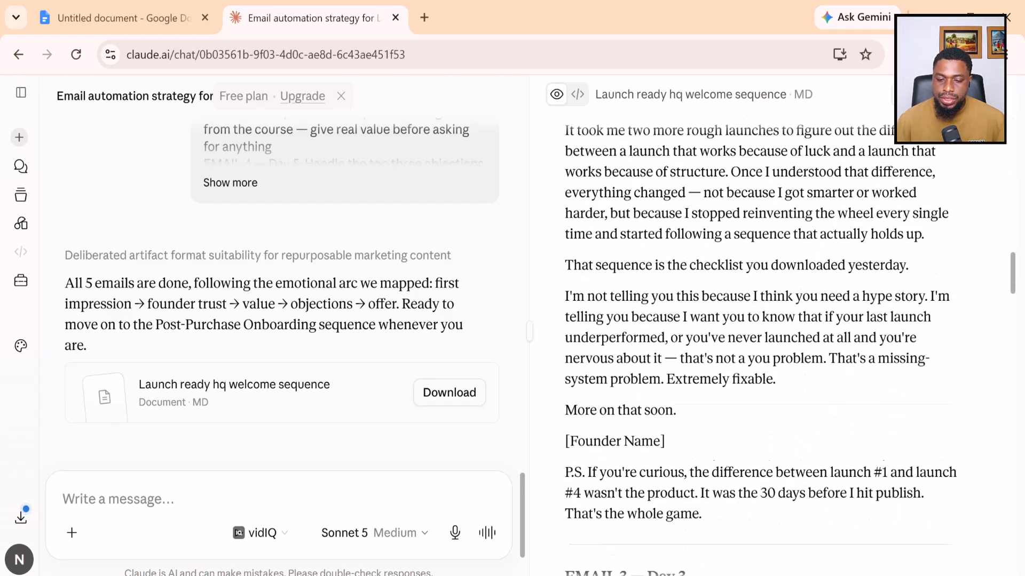
{"action": "scroll", "coordinate": [760, 347], "scroll_direction": "down", "scroll_amount": 20}
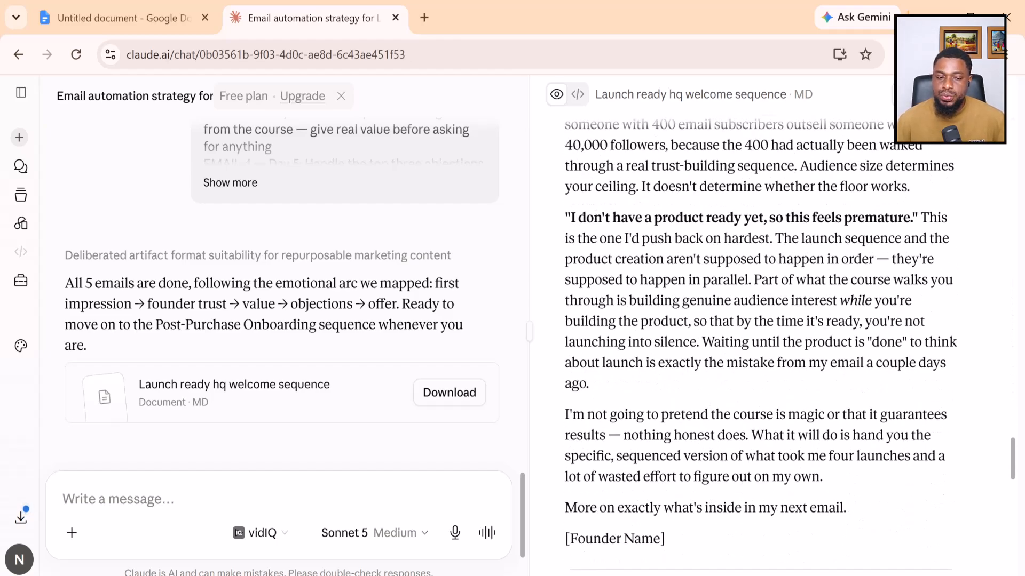
{"action": "left_click", "coordinate": [232, 183]}
{"action": "scroll", "coordinate": [347, 247], "scroll_direction": "down", "scroll_amount": 2}
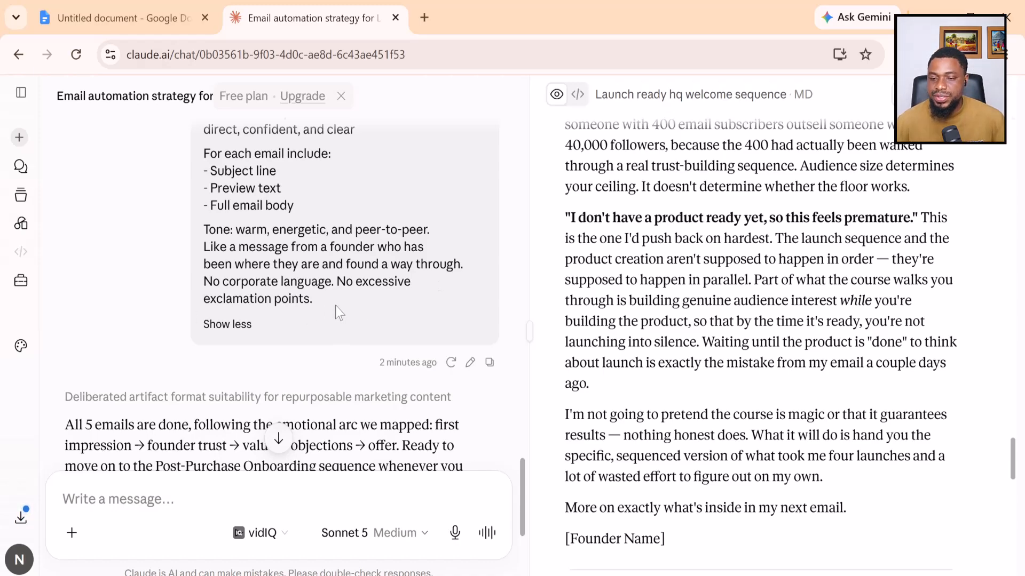
{"action": "scroll", "coordinate": [624, 327], "scroll_direction": "down", "scroll_amount": 8}
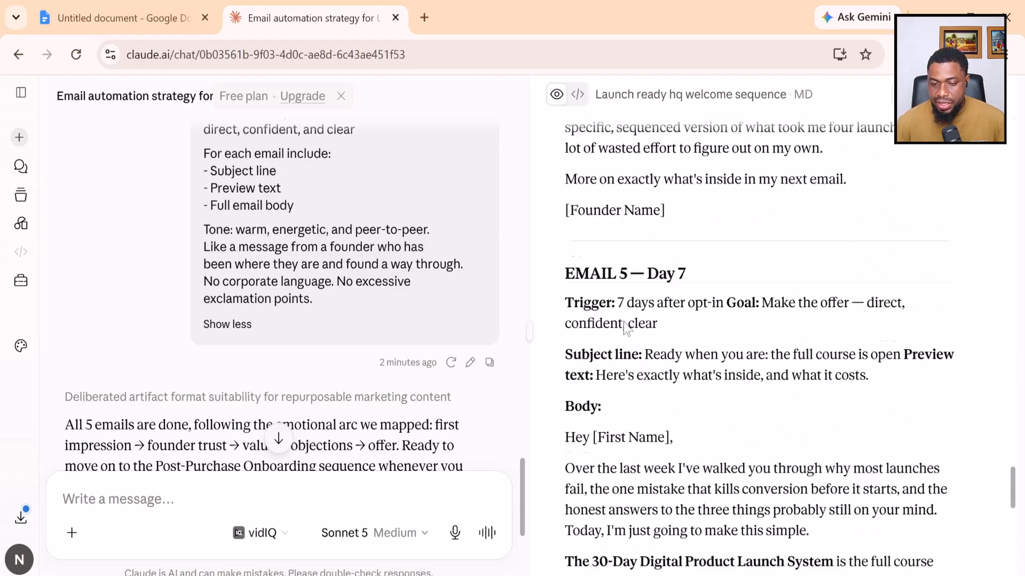
{"action": "scroll", "coordinate": [625, 326], "scroll_direction": "down", "scroll_amount": 12}
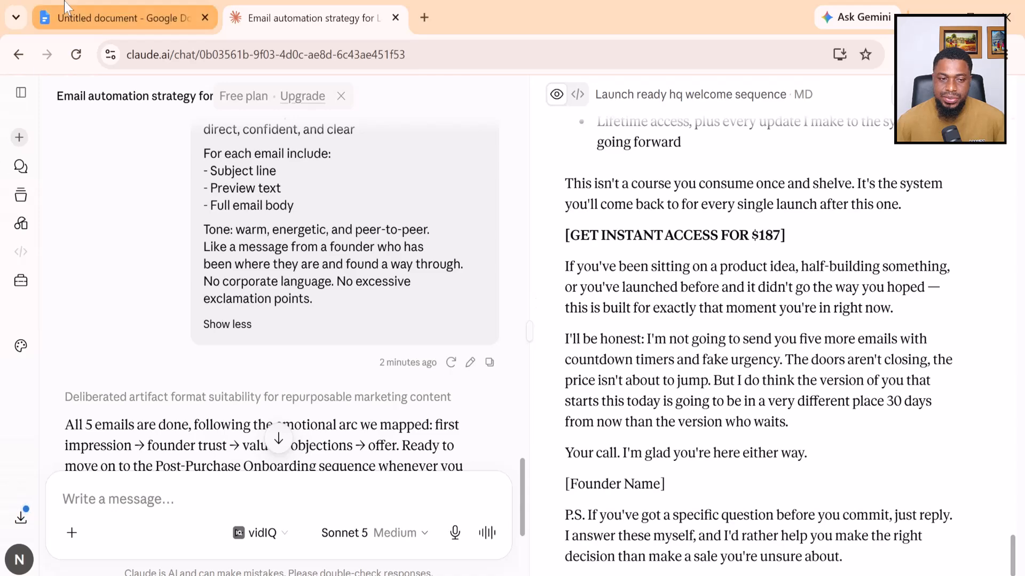
Step: Switch to the Google Docs document and copy the full Post-Purchase Onboarding Sequence prompt from Tab 4, without its heading
{"action": "left_click", "coordinate": [76, 18]}
{"action": "left_click", "coordinate": [63, 401]}
{"action": "scroll", "coordinate": [533, 374], "scroll_direction": "up", "scroll_amount": 3}
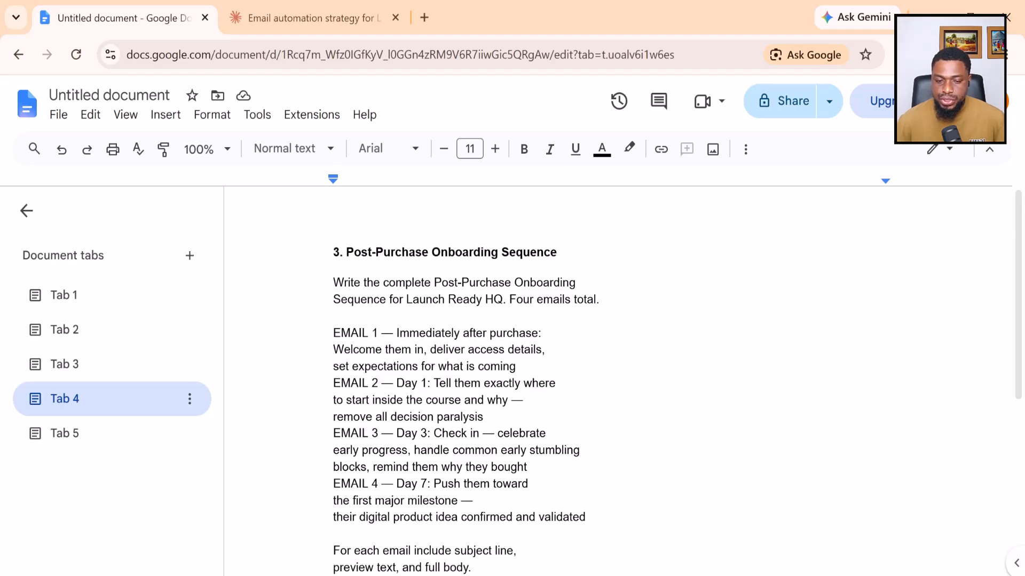
{"action": "scroll", "coordinate": [533, 374], "scroll_direction": "down", "scroll_amount": 2}
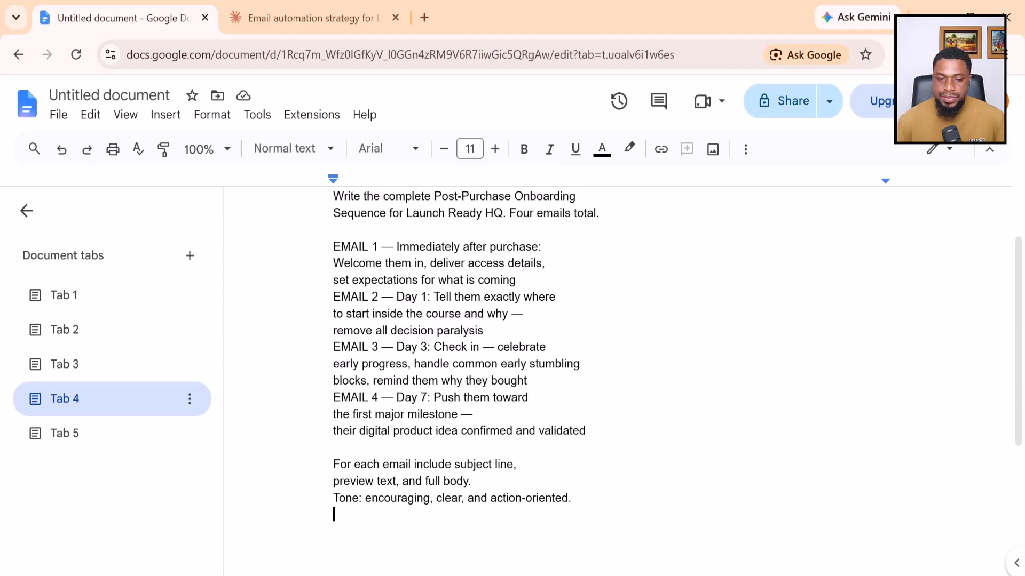
{"action": "scroll", "coordinate": [533, 374], "scroll_direction": "up", "scroll_amount": 2}
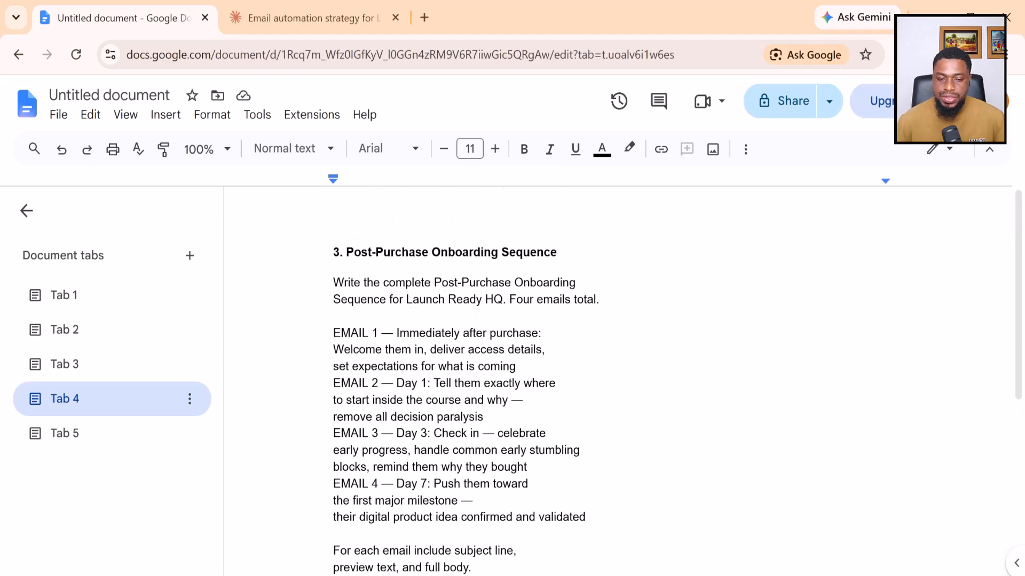
{"action": "left_click_drag", "start_coordinate": [332, 282], "coordinate": [569, 528]}
{"action": "right_click", "coordinate": [372, 323]}
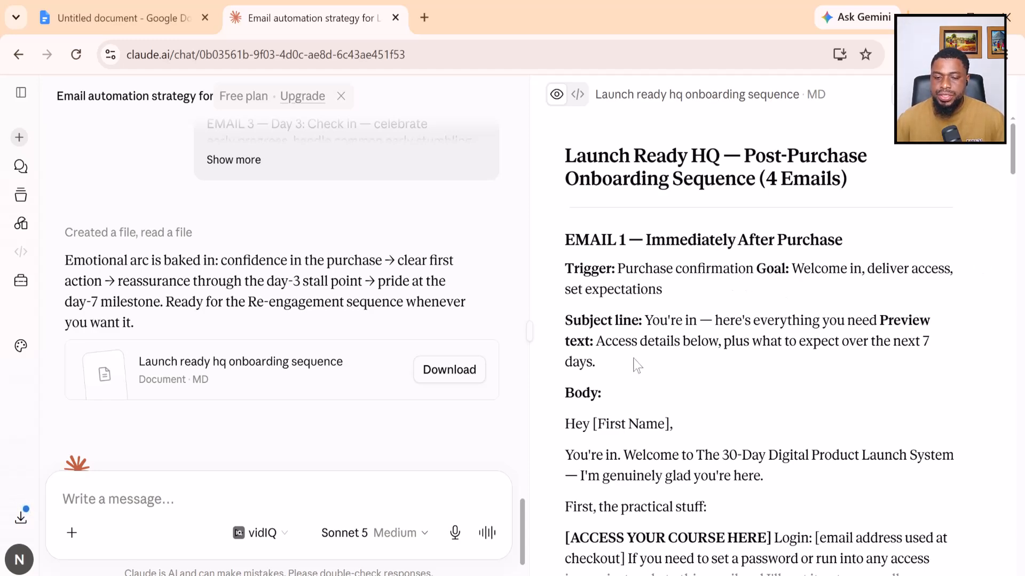
Step: Review Claude's four-email post-purchase onboarding sequence, examining each email's trigger, goal, subject line, preview text and body
{"action": "scroll", "coordinate": [645, 255], "scroll_direction": "down", "scroll_amount": 8}
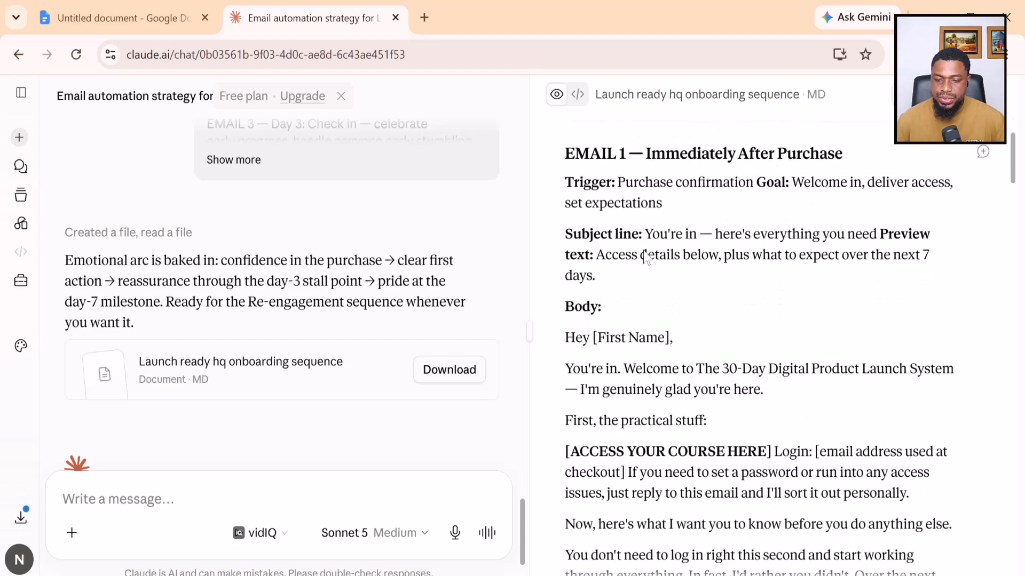
{"action": "scroll", "coordinate": [633, 279], "scroll_direction": "down", "scroll_amount": 10}
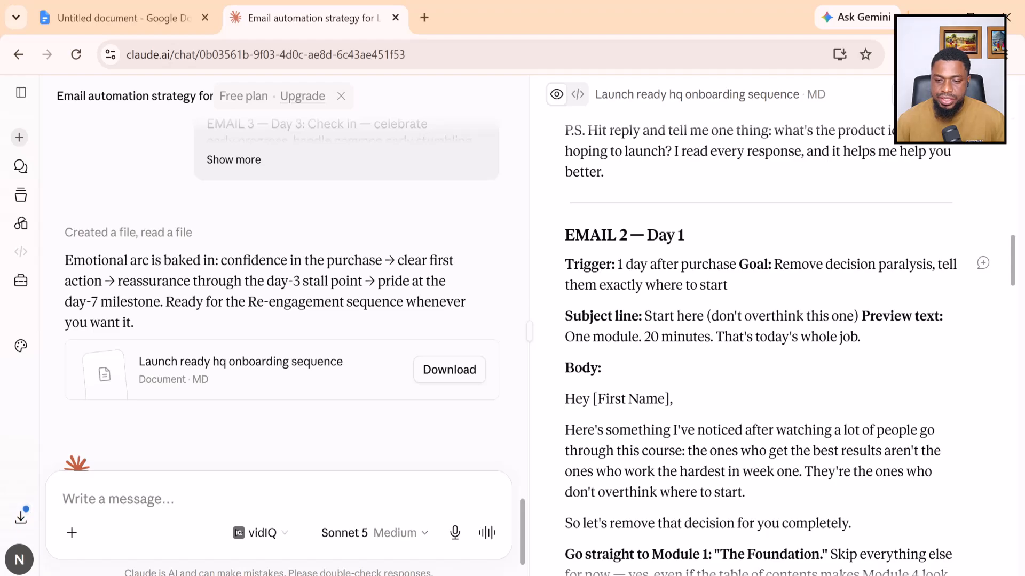
{"action": "scroll", "coordinate": [641, 382], "scroll_direction": "down", "scroll_amount": 9}
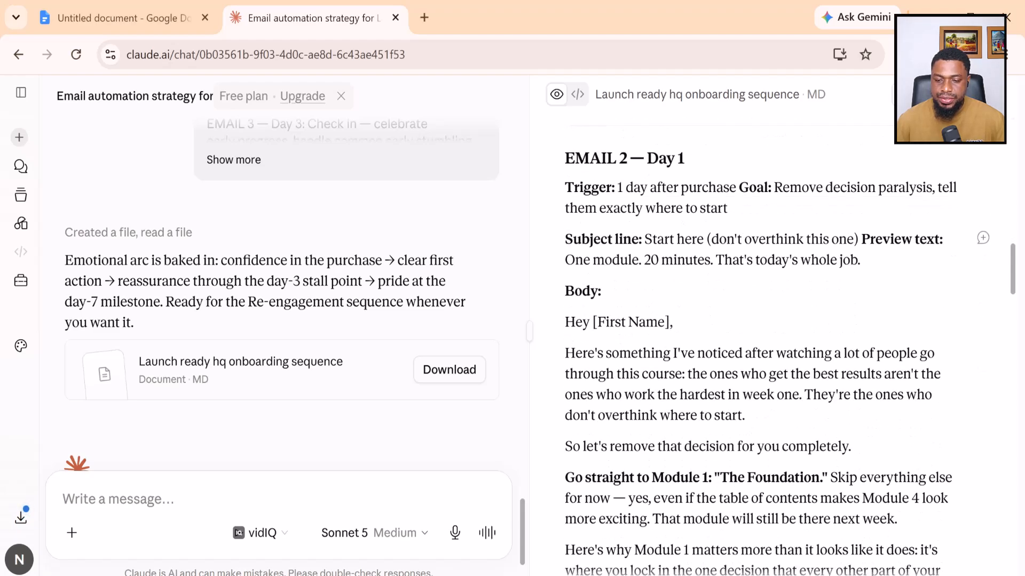
{"action": "scroll", "coordinate": [639, 322], "scroll_direction": "down", "scroll_amount": 12}
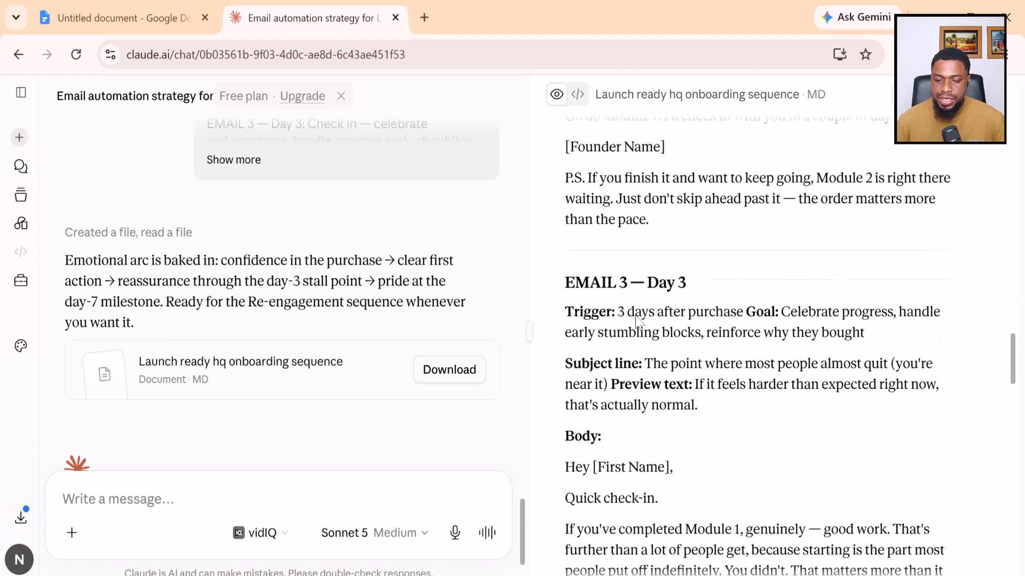
{"action": "scroll", "coordinate": [757, 347], "scroll_direction": "down", "scroll_amount": 20}
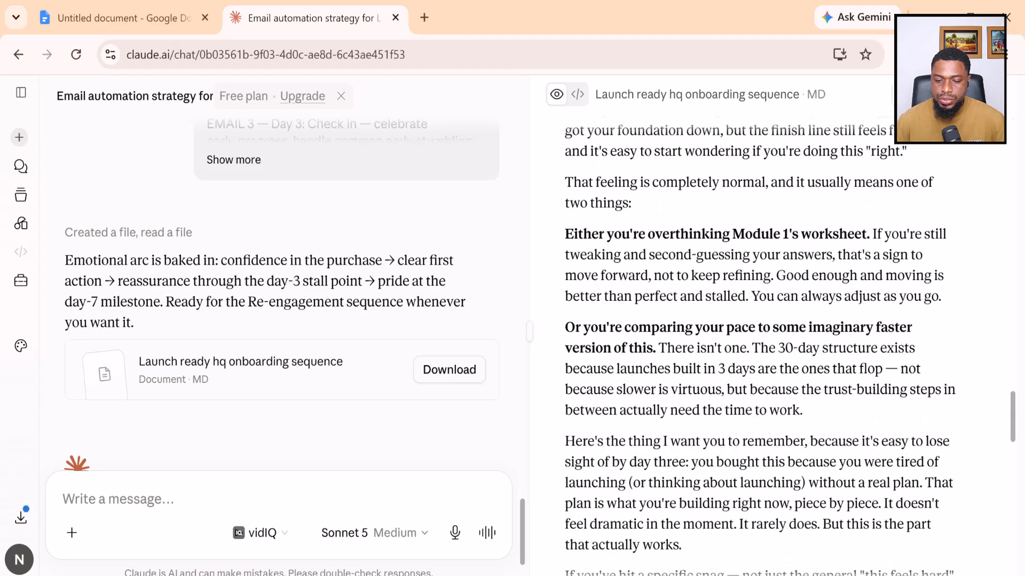
{"action": "scroll", "coordinate": [758, 347], "scroll_direction": "up", "scroll_amount": 2}
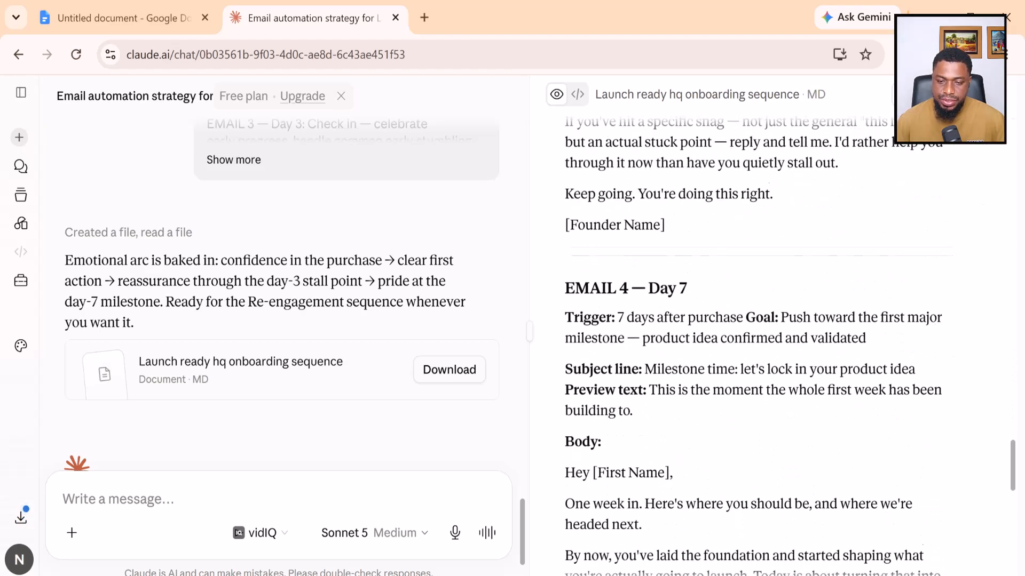
{"action": "scroll", "coordinate": [757, 347], "scroll_direction": "down", "scroll_amount": 2}
{"action": "scroll", "coordinate": [757, 347], "scroll_direction": "down", "scroll_amount": 10}
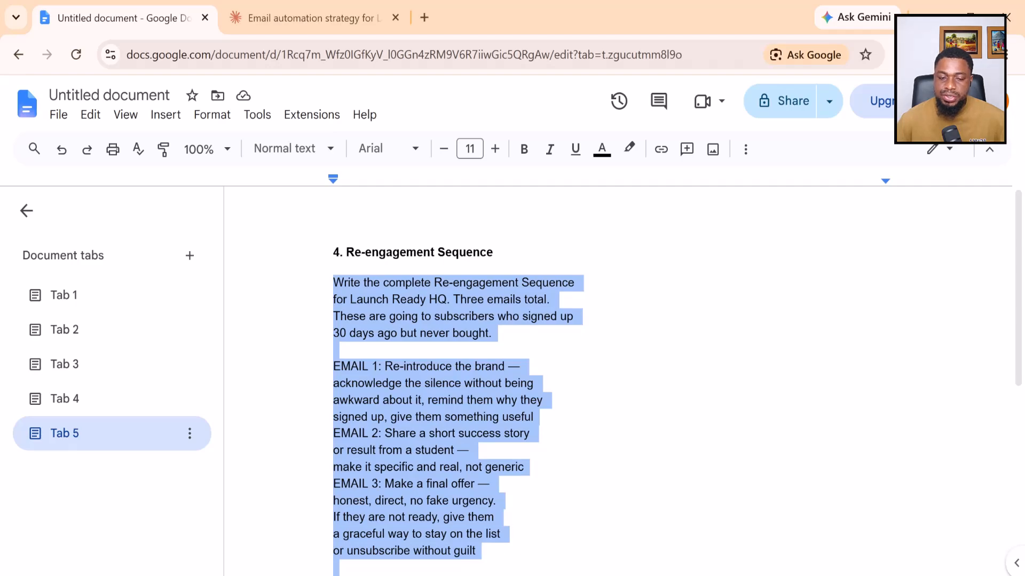
Step: Copy the selected Re-engagement Sequence prompt from Tab 5 and submit it in the same Claude chat
{"action": "right_click", "coordinate": [417, 312]}
{"action": "left_click", "coordinate": [458, 203]}
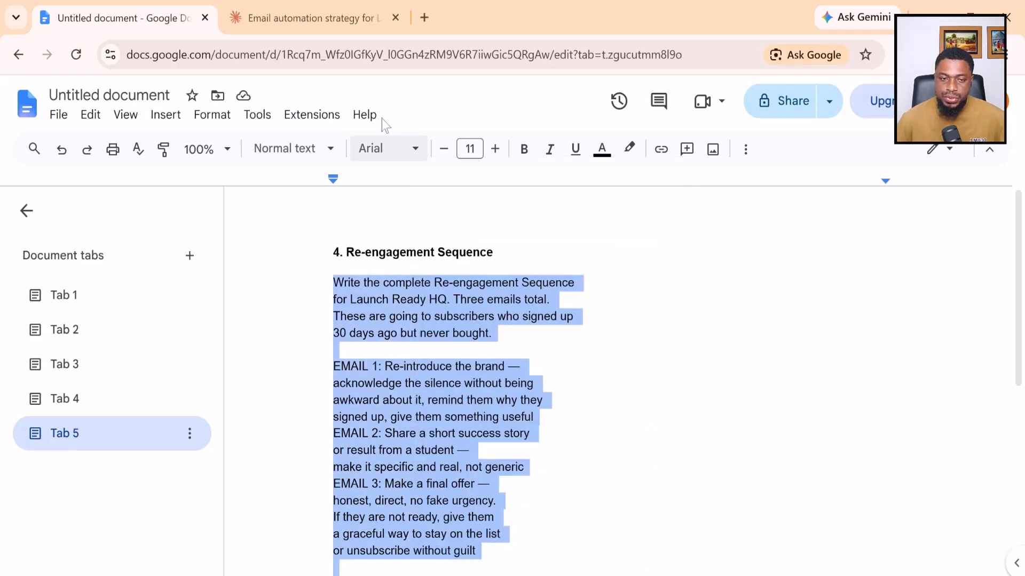
{"action": "left_click", "coordinate": [322, 25]}
{"action": "left_click", "coordinate": [134, 492]}
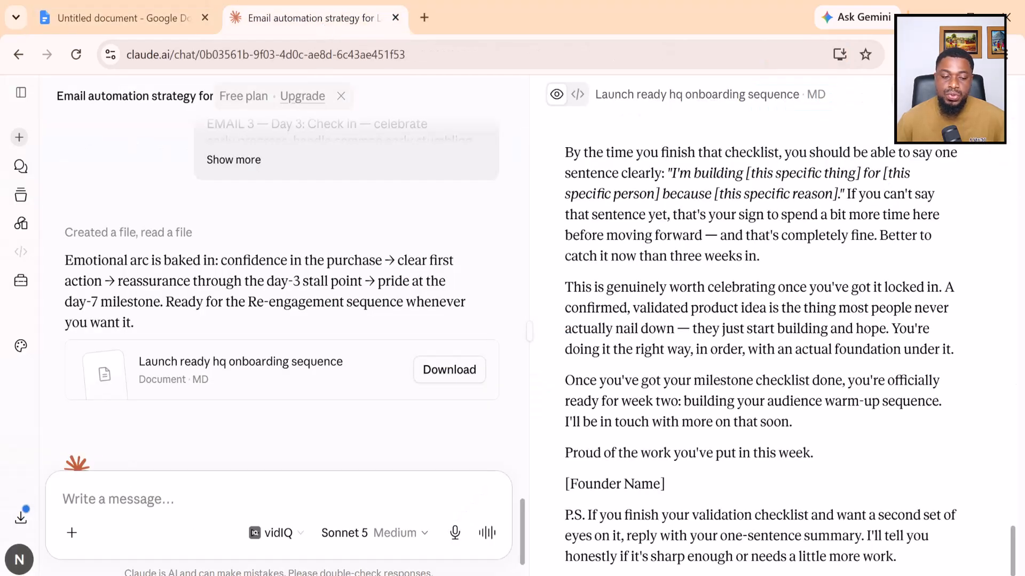
{"action": "right_click", "coordinate": [137, 507]}
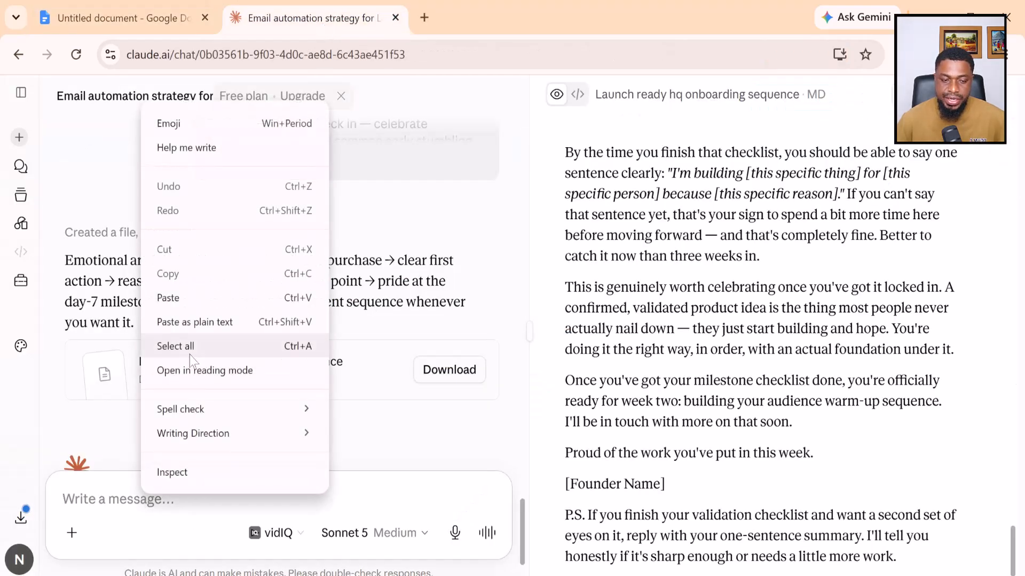
{"action": "left_click", "coordinate": [187, 305]}
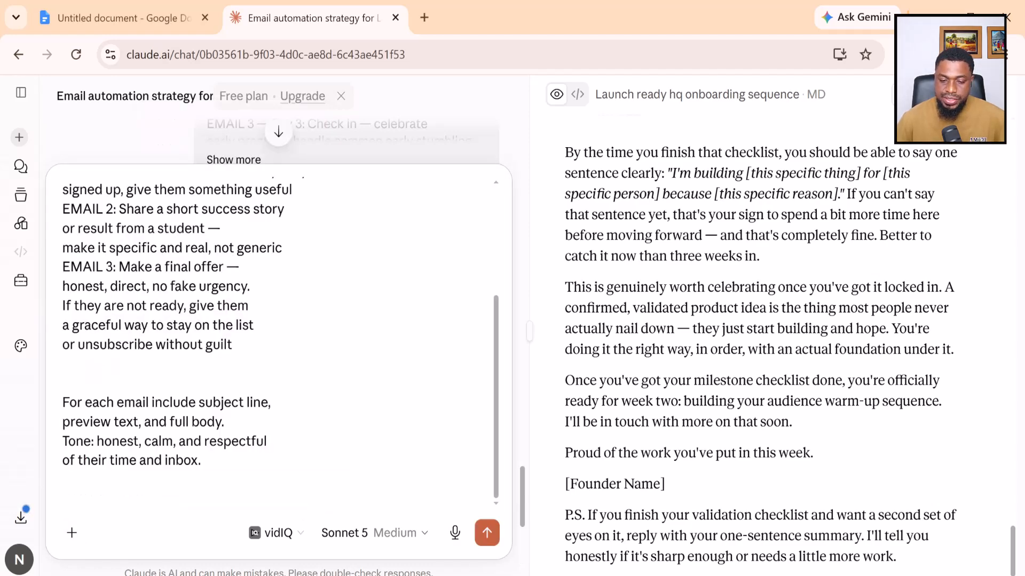
{"action": "left_click", "coordinate": [487, 533]}
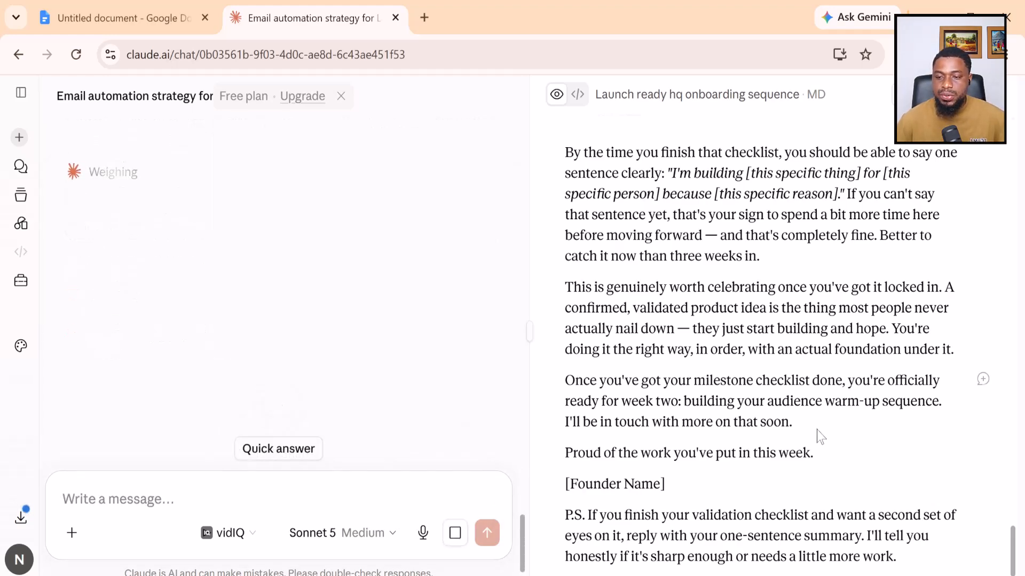
Step: Open the "Launch ready hq welcome sequence" document from its card earlier in the Claude chat
{"action": "scroll", "coordinate": [818, 435], "scroll_direction": "up", "scroll_amount": 15}
{"action": "scroll", "coordinate": [821, 437], "scroll_direction": "up", "scroll_amount": 20}
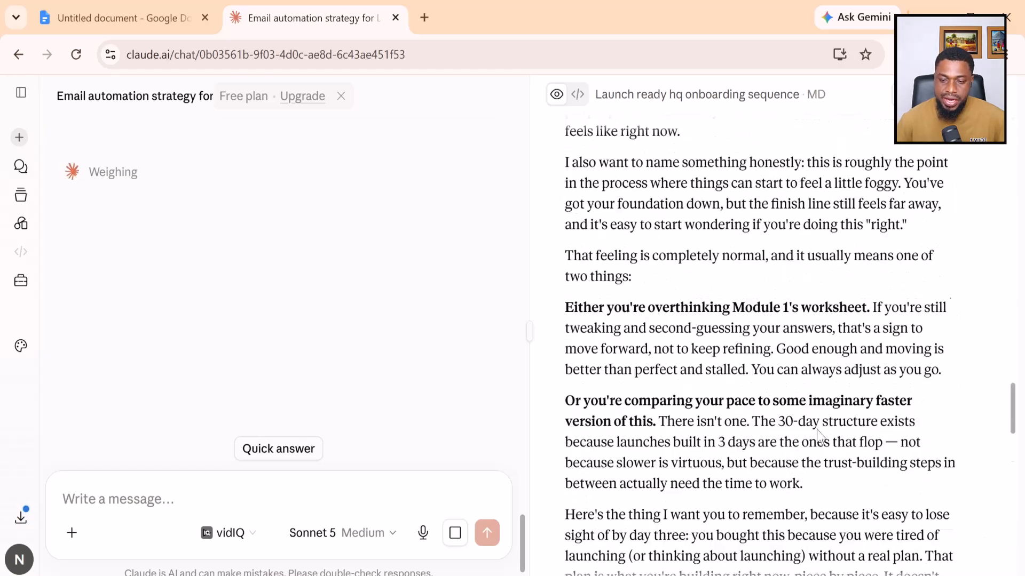
{"action": "scroll", "coordinate": [820, 436], "scroll_direction": "up", "scroll_amount": 20}
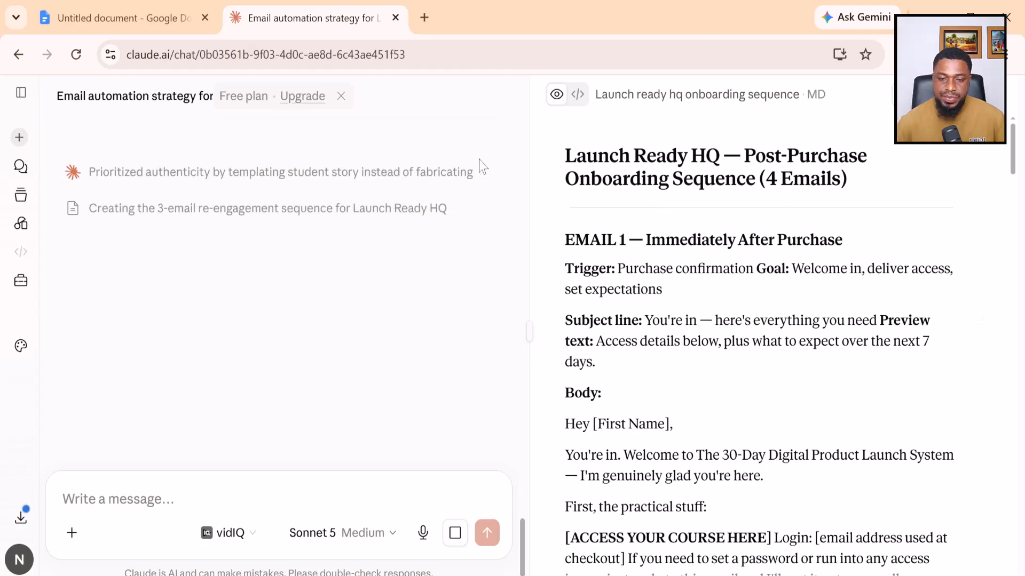
{"action": "scroll", "coordinate": [479, 159], "scroll_direction": "up", "scroll_amount": 15}
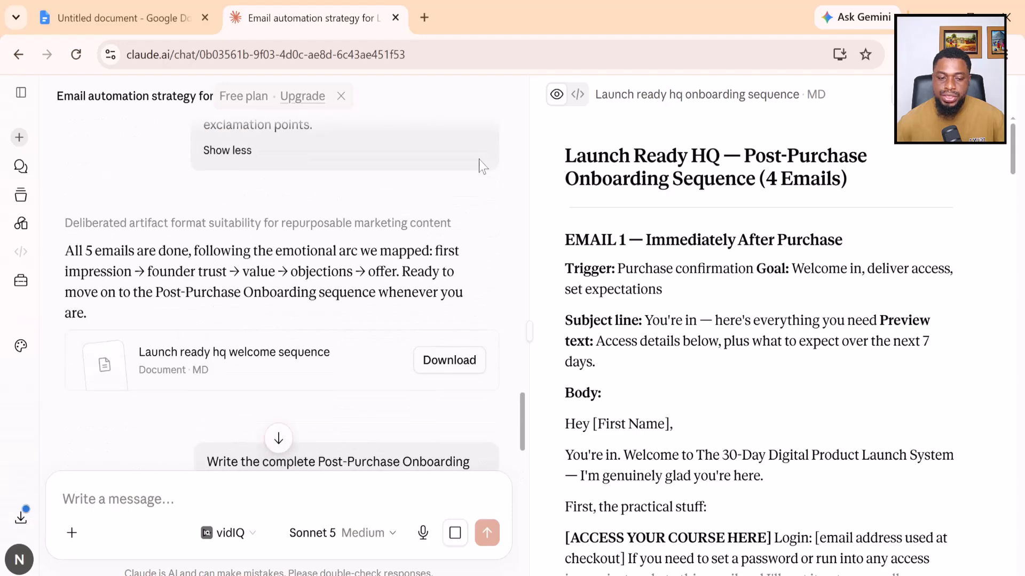
{"action": "left_click", "coordinate": [262, 357]}
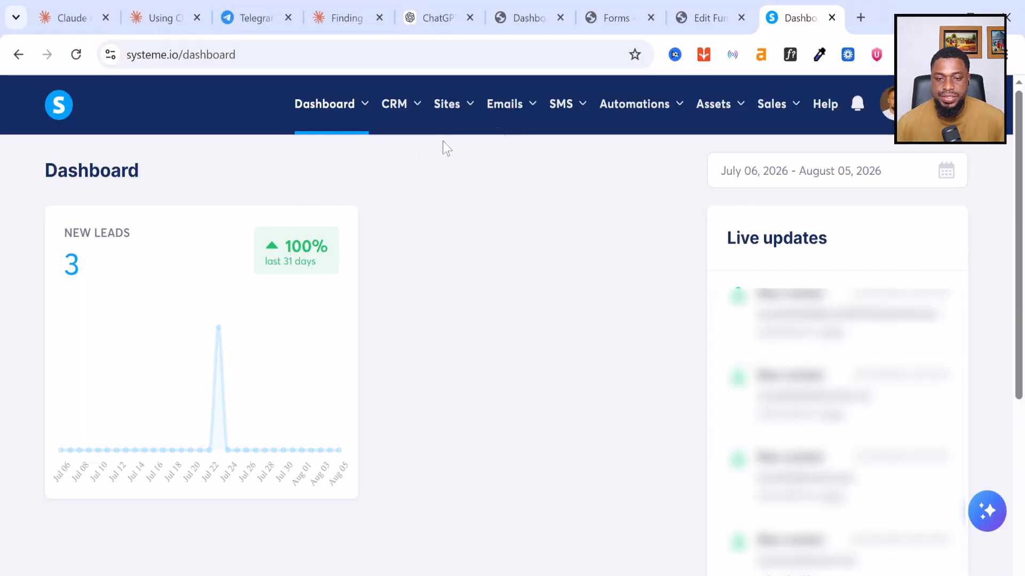
Step: Create an email campaign named "Hq" with the available sender email address and the description "Lead Magnet Download"
{"action": "mouse_move", "coordinate": [528, 115]}
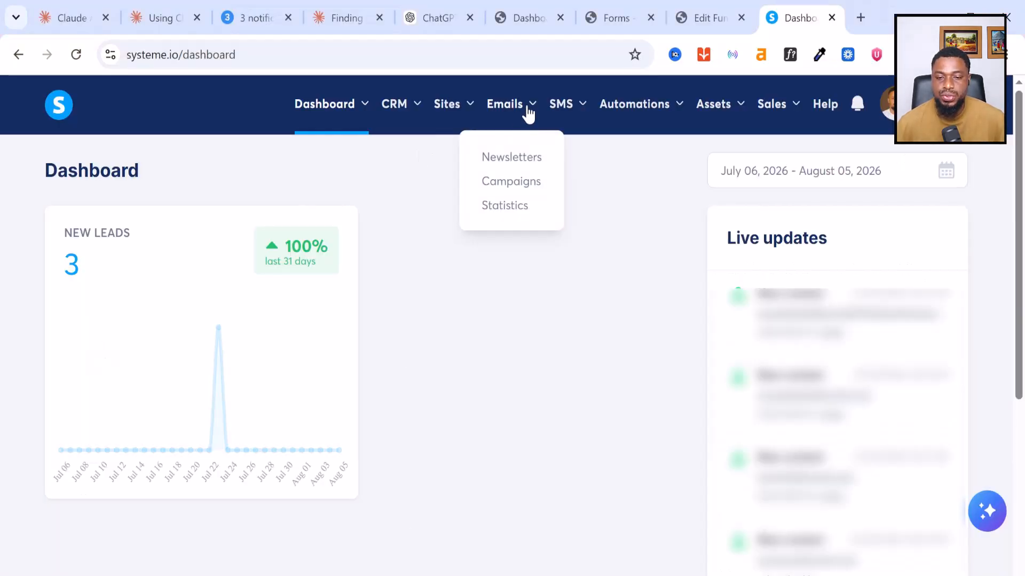
{"action": "left_click", "coordinate": [529, 187]}
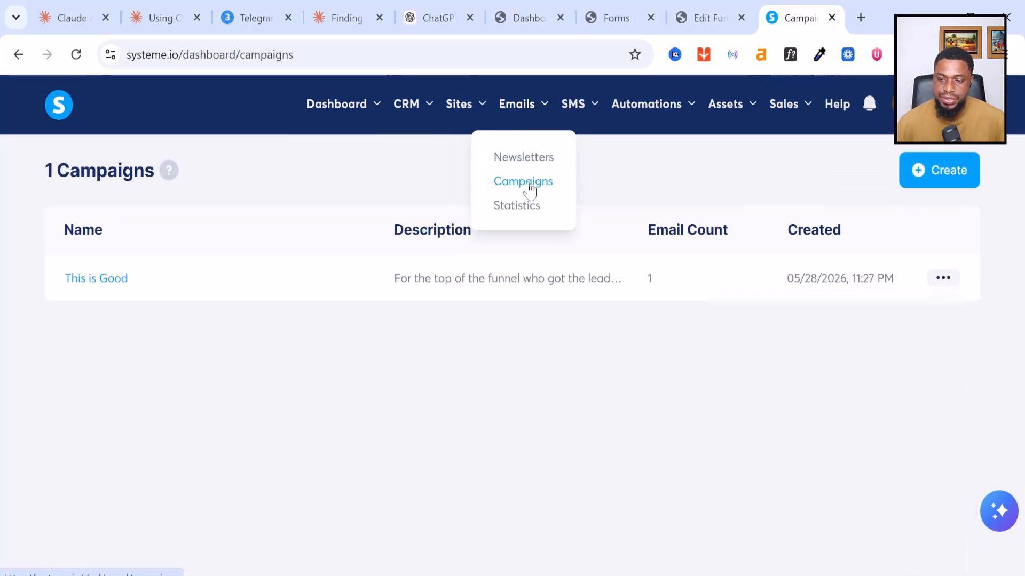
{"action": "left_click", "coordinate": [958, 179]}
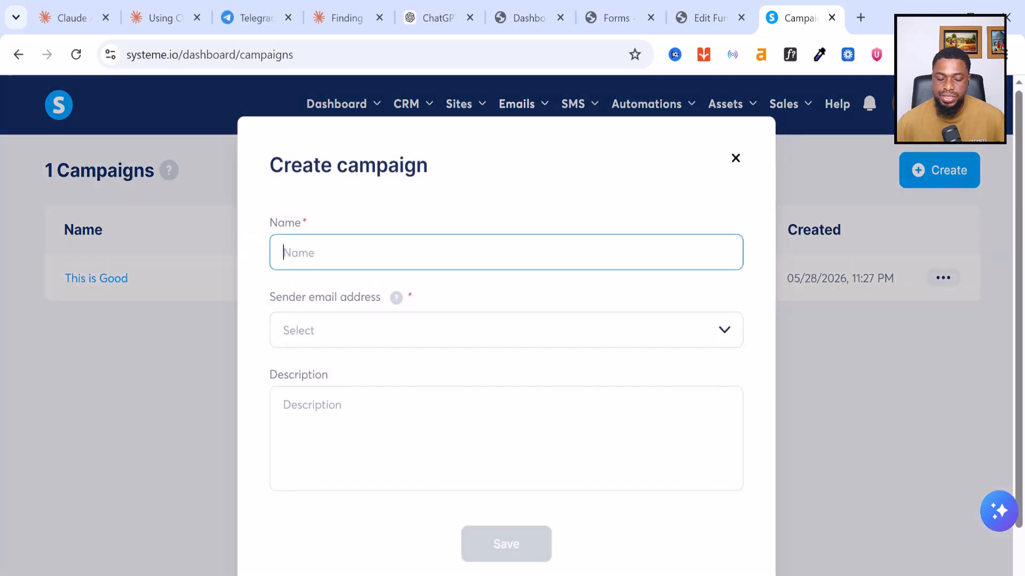
{"action": "type", "text": "Hq"}
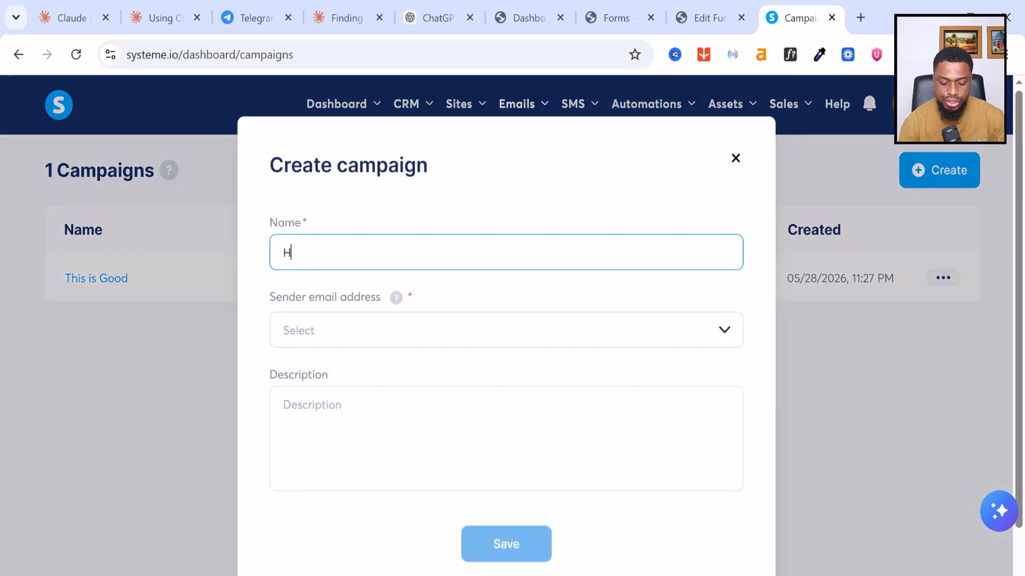
{"action": "left_click", "coordinate": [442, 335]}
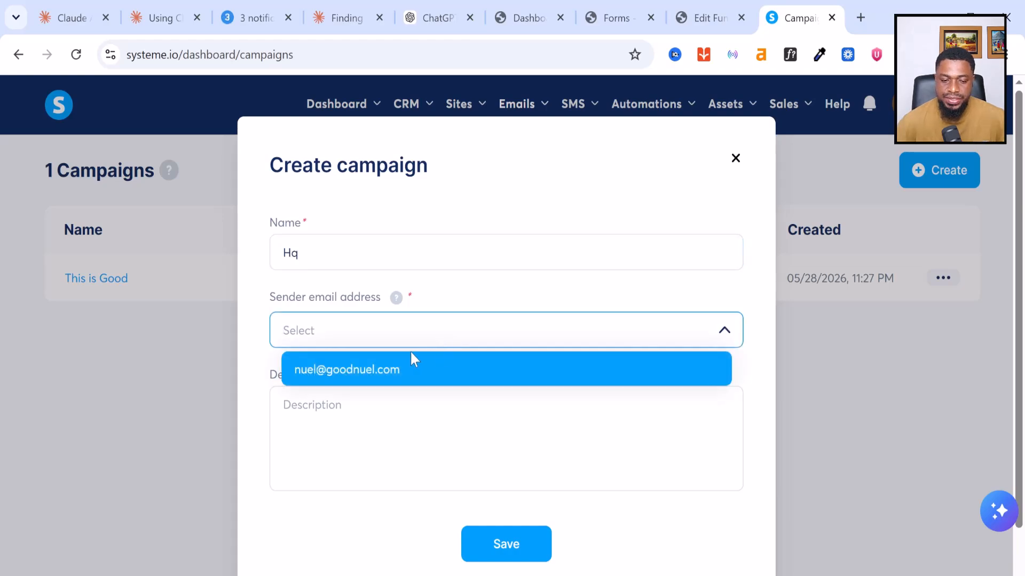
{"action": "left_click", "coordinate": [411, 377]}
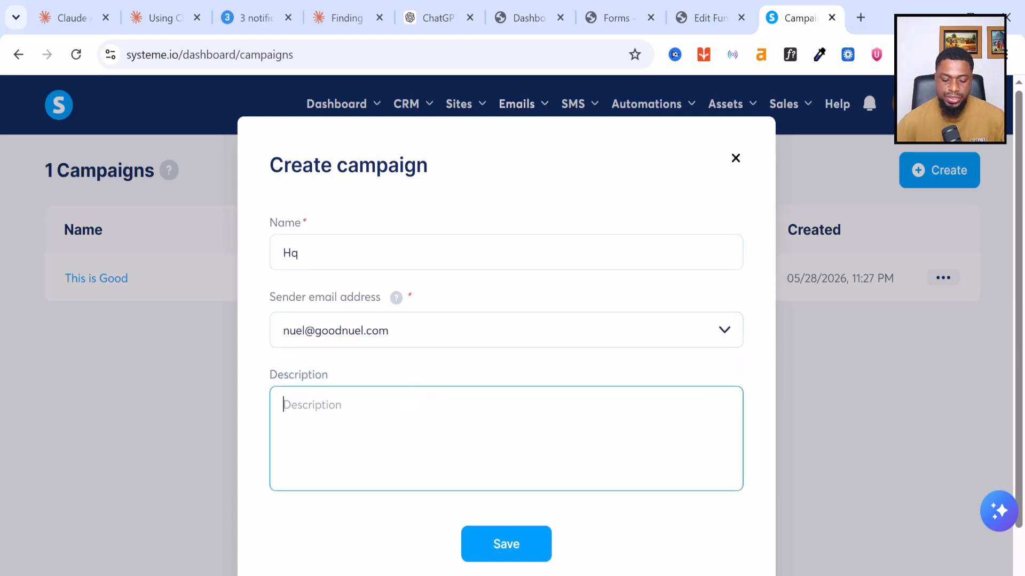
{"action": "type", "text": "c"}
{"action": "key", "text": "BackSpace"}
{"action": "key", "text": "ctrl+v"}
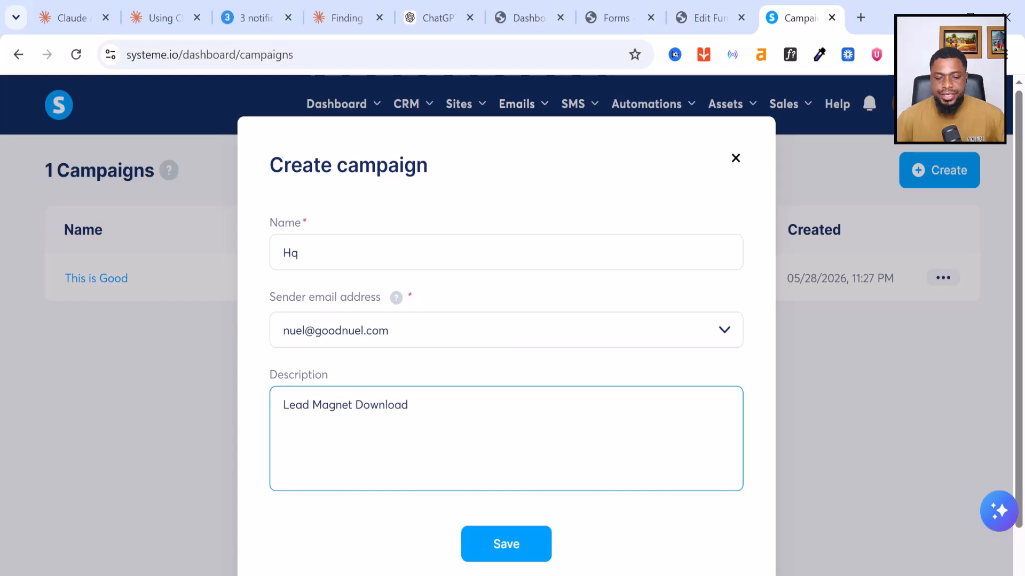
{"action": "left_click", "coordinate": [515, 542]}
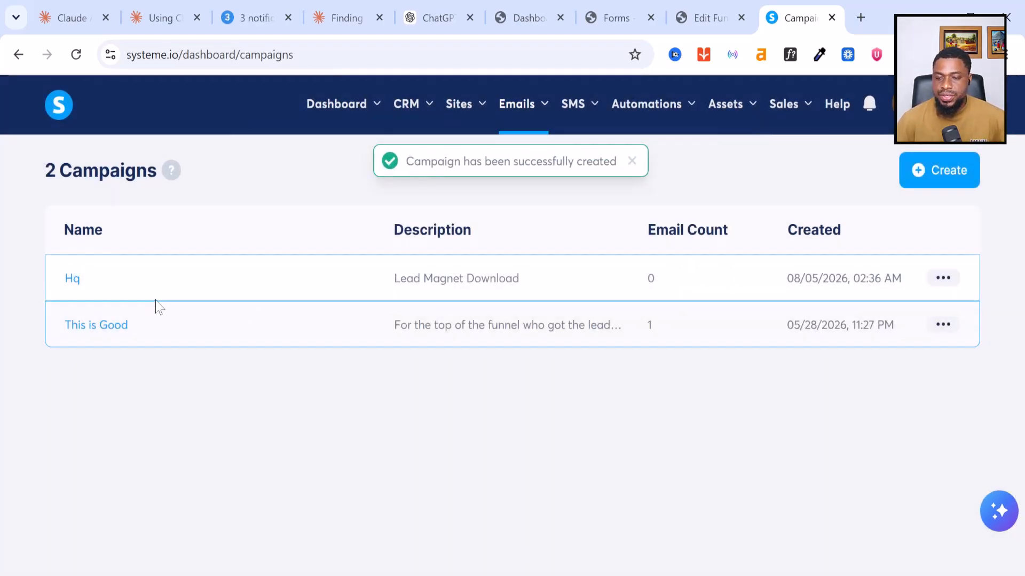
Step: Open the Hq campaign and start creating its first campaign step, ready for the subject
{"action": "left_click", "coordinate": [73, 285]}
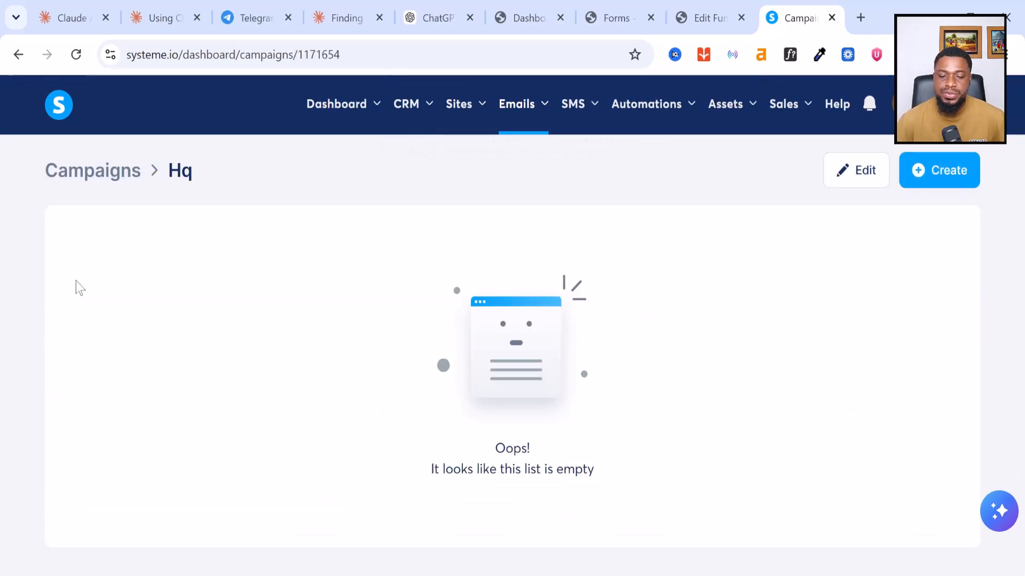
{"action": "left_click", "coordinate": [940, 176]}
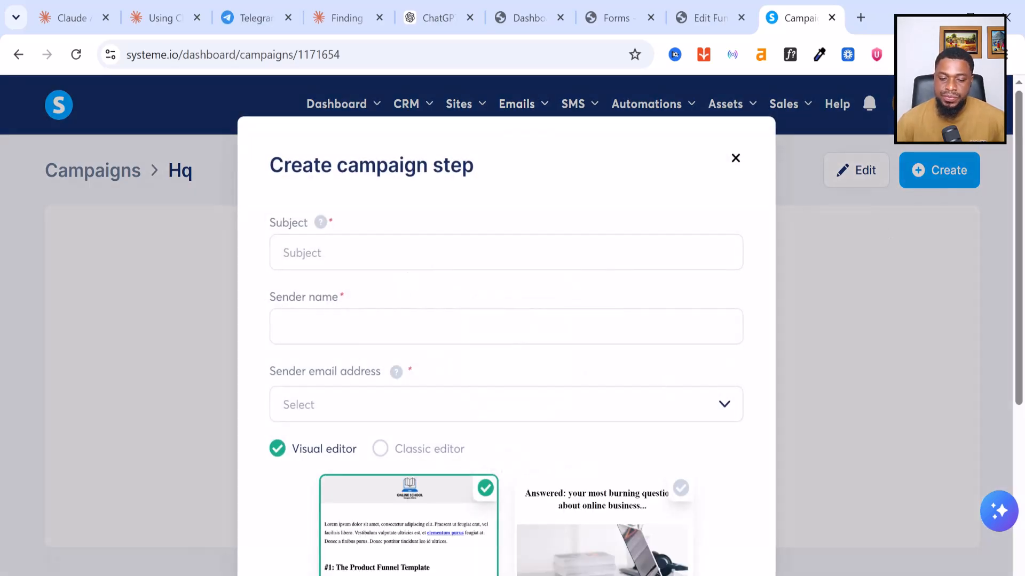
{"action": "scroll", "coordinate": [438, 410], "scroll_direction": "down", "scroll_amount": 3}
{"action": "scroll", "coordinate": [438, 410], "scroll_direction": "up", "scroll_amount": 3}
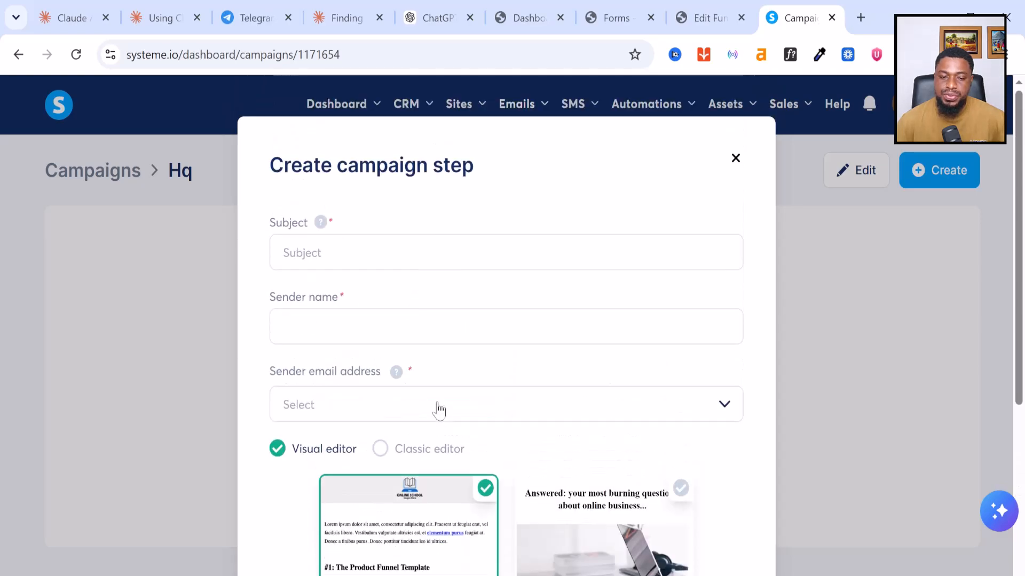
{"action": "left_click", "coordinate": [341, 253]}
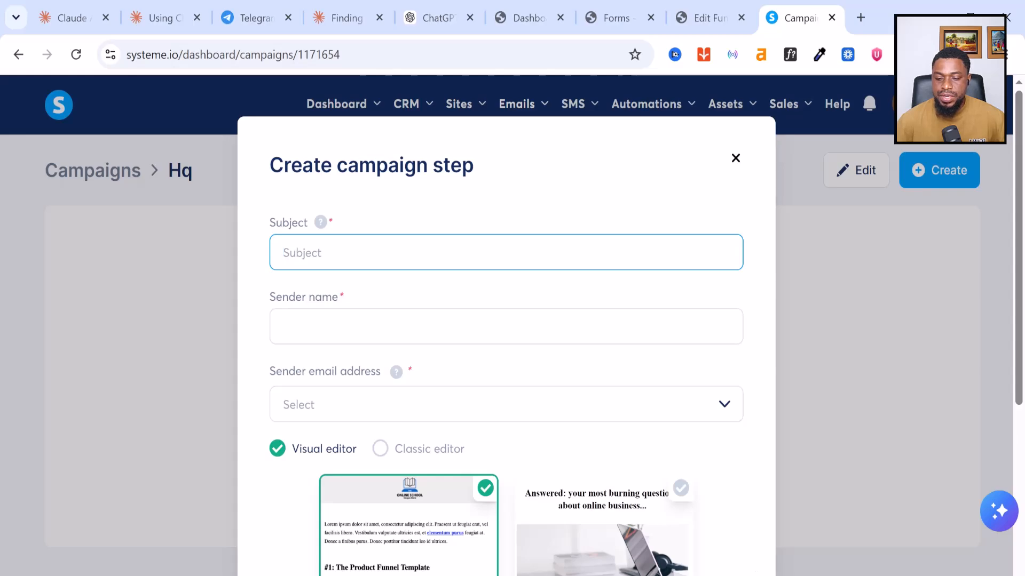
Step: Switch to the Claude chat and open the "Launch ready hq welcome sequence" document
{"action": "key", "text": "alt+Tab"}
{"action": "scroll", "coordinate": [448, 305], "scroll_direction": "down", "scroll_amount": 1}
{"action": "scroll", "coordinate": [619, 326], "scroll_direction": "down", "scroll_amount": 2}
{"action": "scroll", "coordinate": [623, 318], "scroll_direction": "up", "scroll_amount": 2}
{"action": "scroll", "coordinate": [748, 269], "scroll_direction": "down", "scroll_amount": 5}
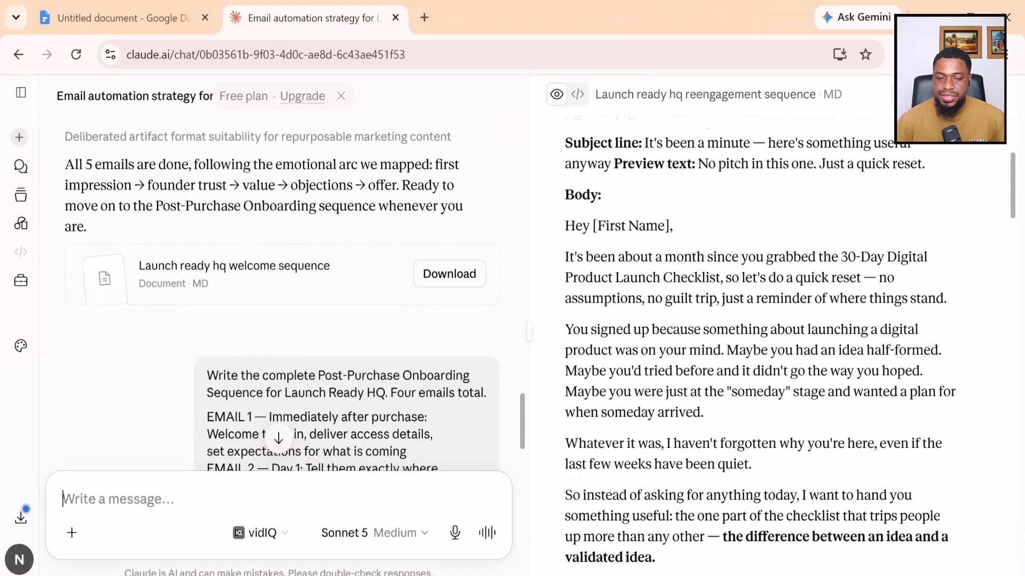
{"action": "scroll", "coordinate": [748, 270], "scroll_direction": "up", "scroll_amount": 5}
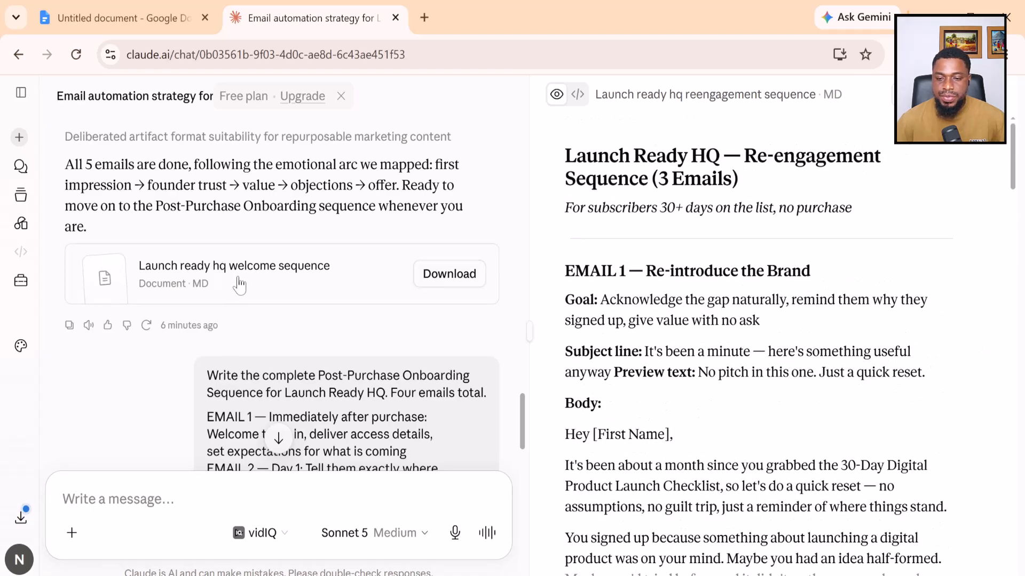
{"action": "left_click", "coordinate": [239, 285]}
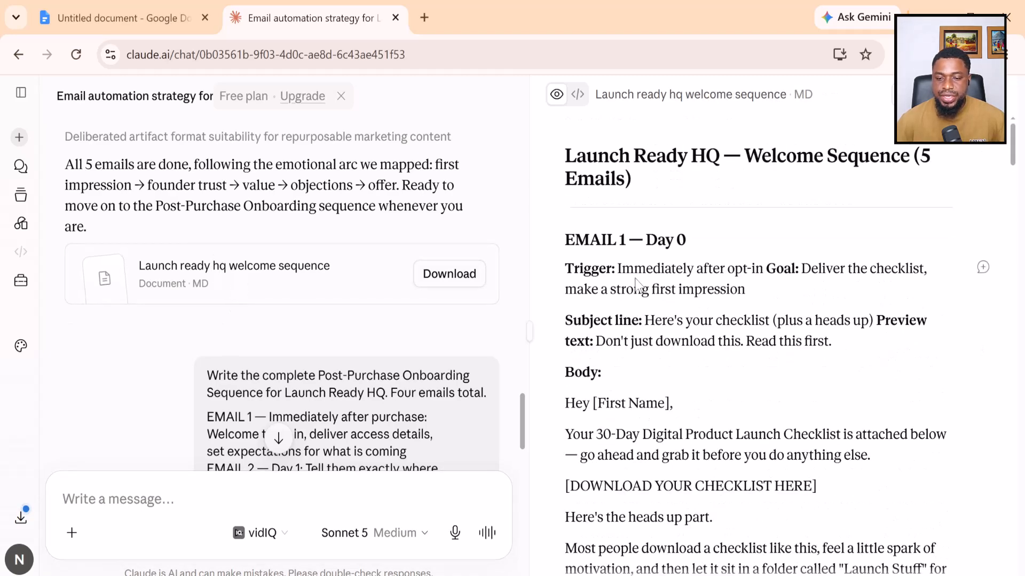
Step: Copy Email 1's subject line "Here's your checklist (plus a heads up)" and paste it as the campaign step's subject in Systeme.io
{"action": "left_click_drag", "start_coordinate": [644, 320], "coordinate": [869, 320]}
{"action": "right_click", "coordinate": [805, 324]}
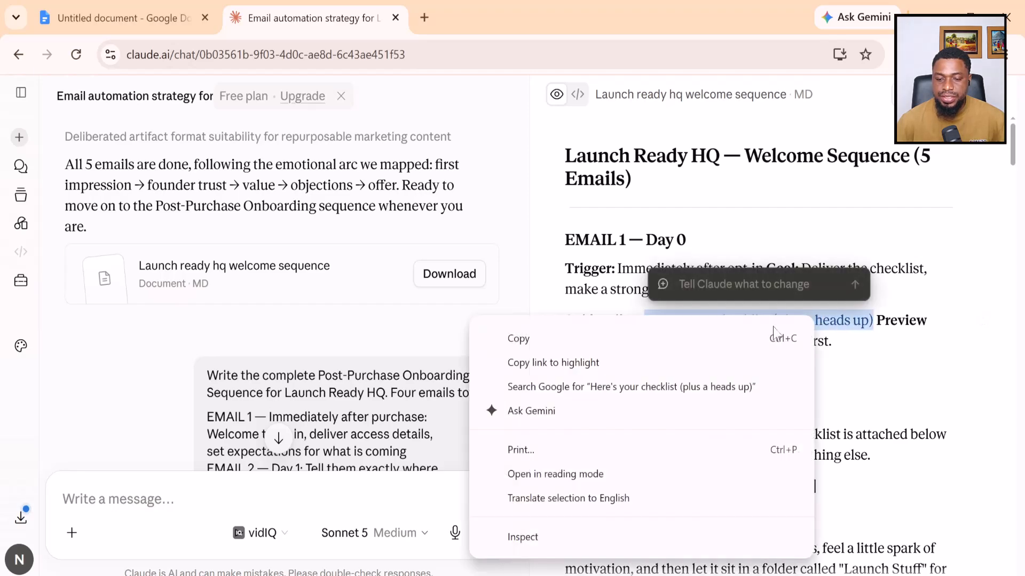
{"action": "left_click", "coordinate": [557, 338]}
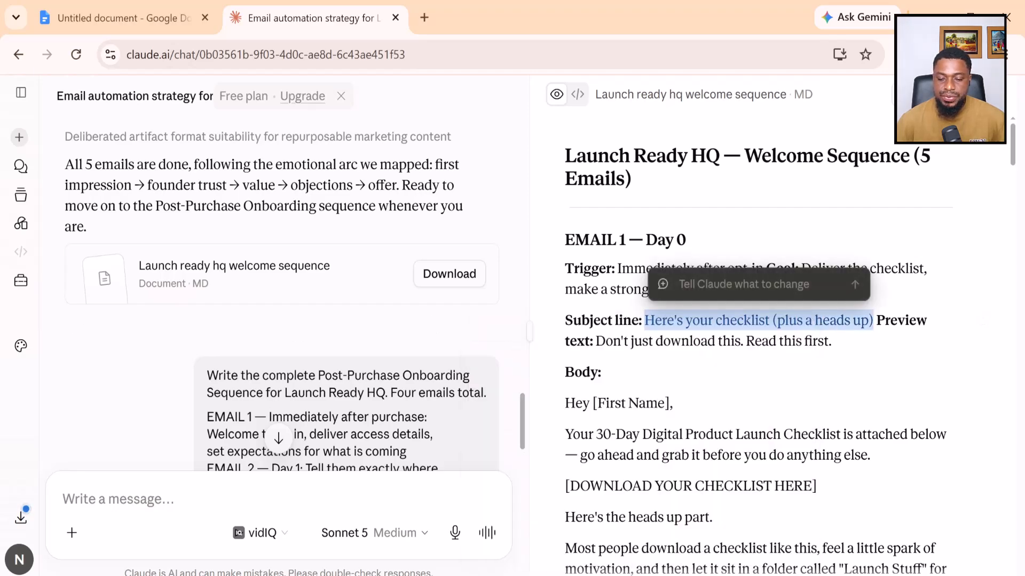
{"action": "key", "text": "alt+Tab"}
{"action": "left_click", "coordinate": [334, 252]}
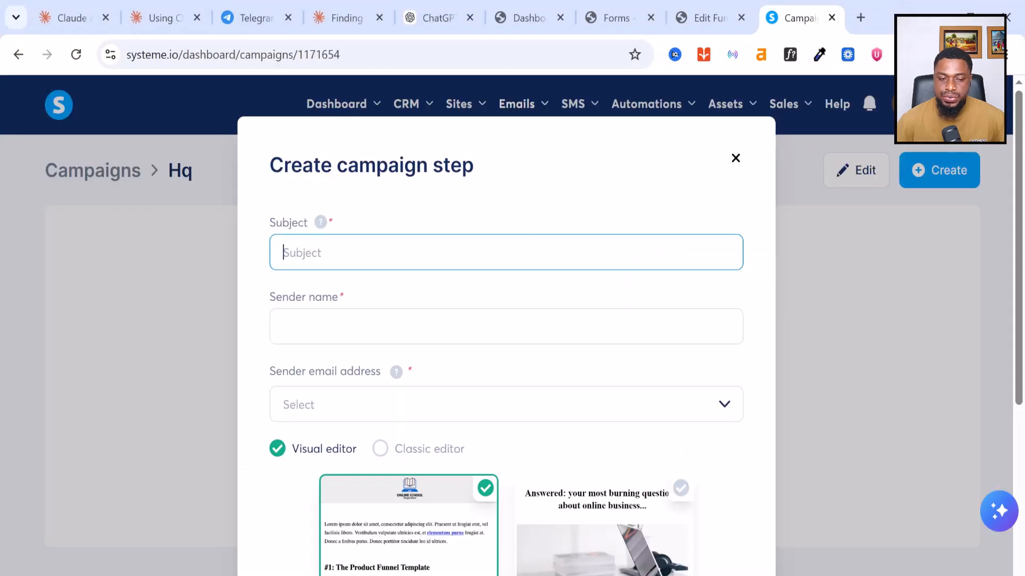
{"action": "right_click", "coordinate": [316, 251]}
{"action": "left_click", "coordinate": [368, 350]}
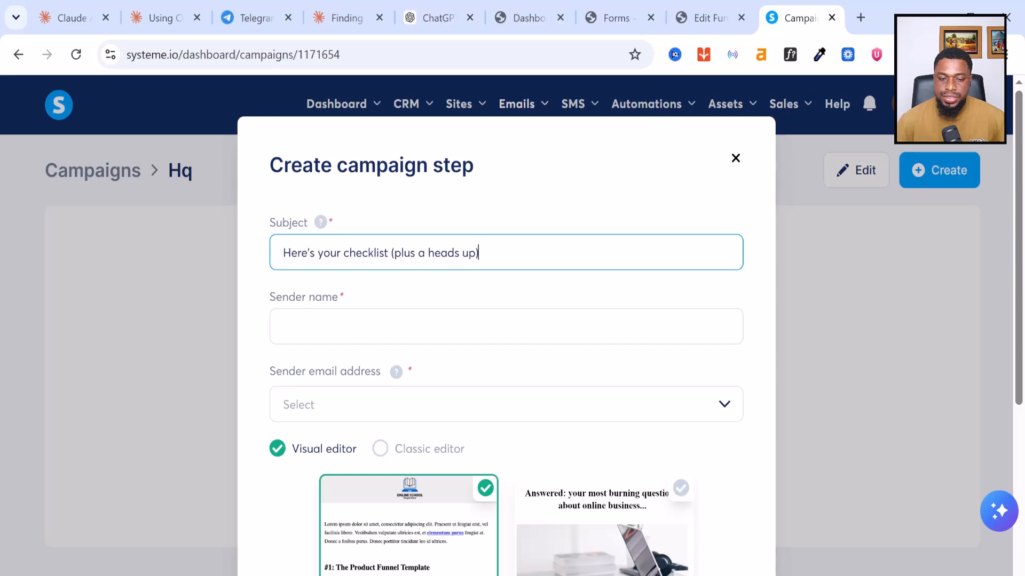
Step: Enter the sender's first name and choose the available sender email address for the campaign step
{"action": "left_click", "coordinate": [374, 326]}
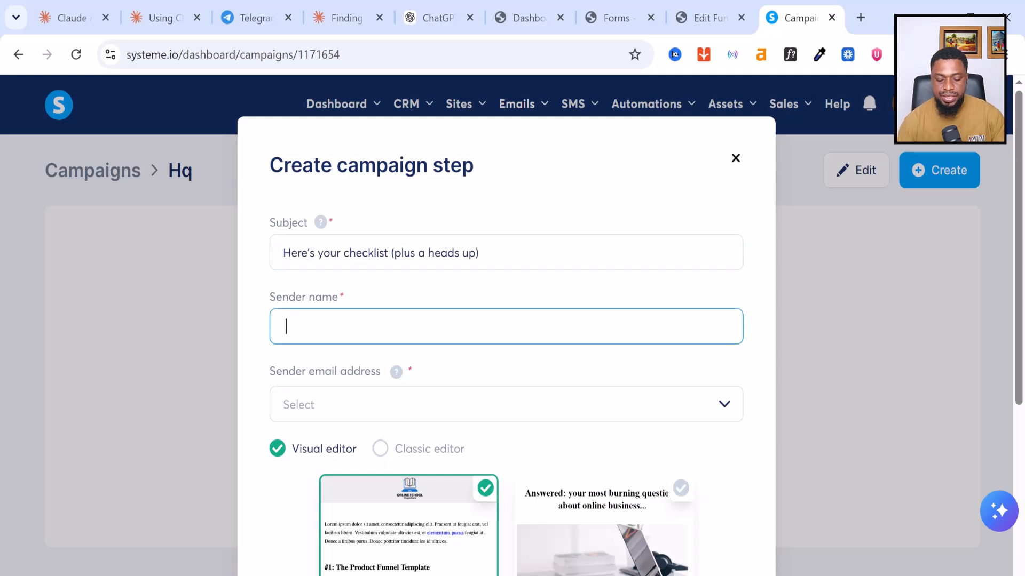
{"action": "type", "text": "nUEL"}
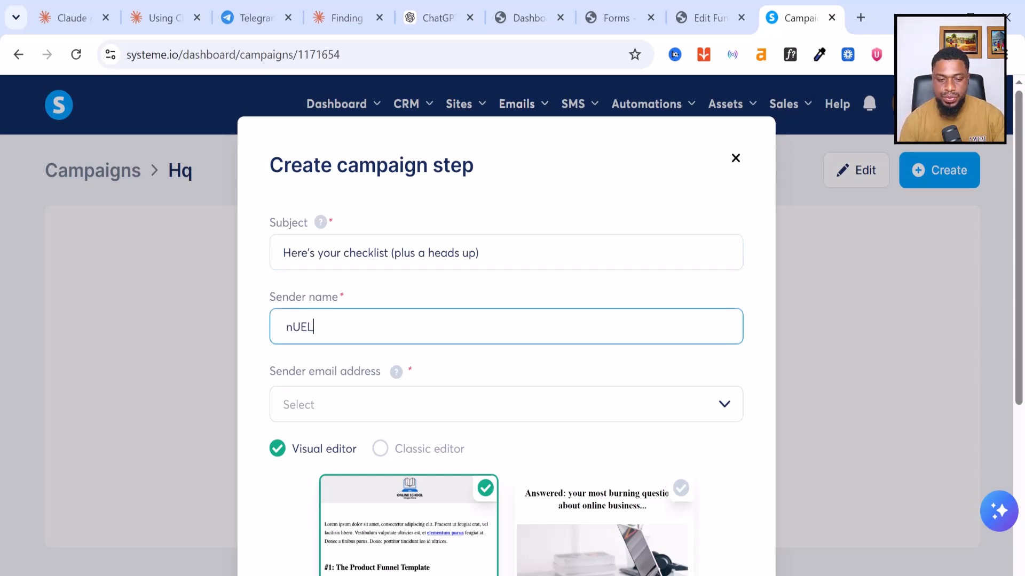
{"action": "key", "text": "BackSpace"}
{"action": "key", "text": "BackSpace"}
{"action": "key", "text": "BackSpace"}
{"action": "type", "text": "Nuel"}
{"action": "left_click", "coordinate": [359, 411]}
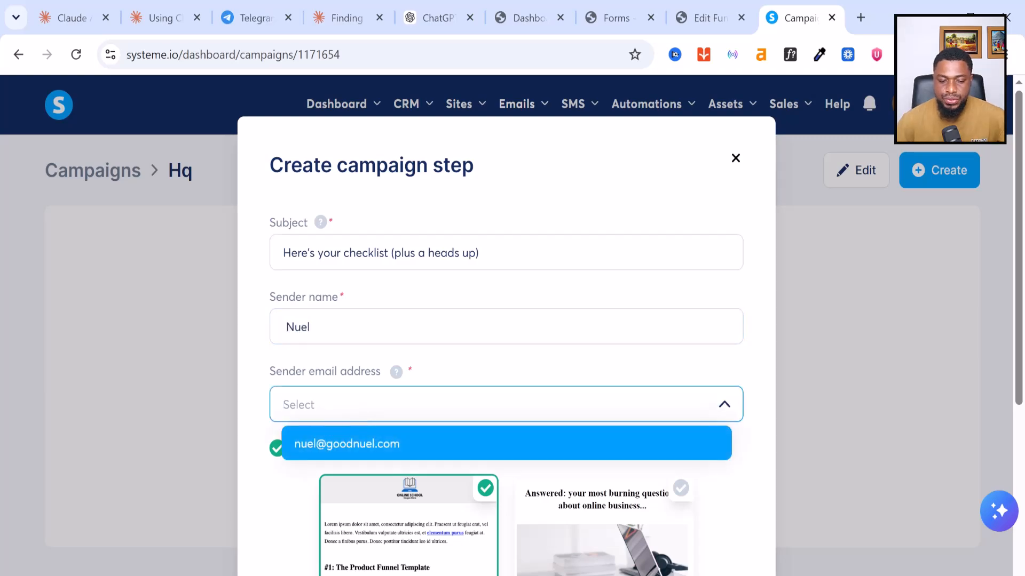
{"action": "left_click", "coordinate": [357, 441]}
Step: Choose the Classic editor for the email and save the campaign step
{"action": "scroll", "coordinate": [463, 399], "scroll_direction": "down", "scroll_amount": 3}
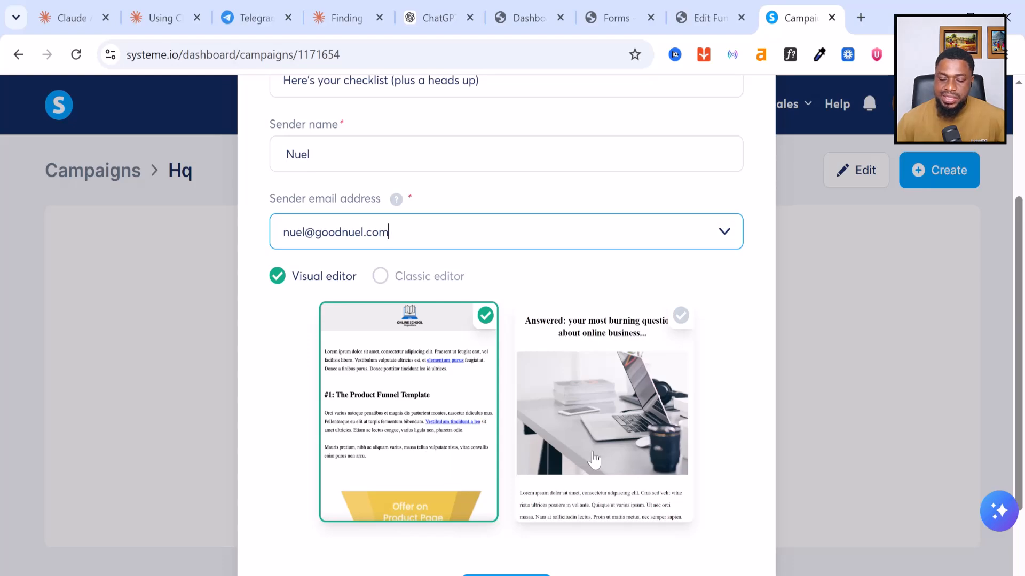
{"action": "left_click", "coordinate": [381, 280]}
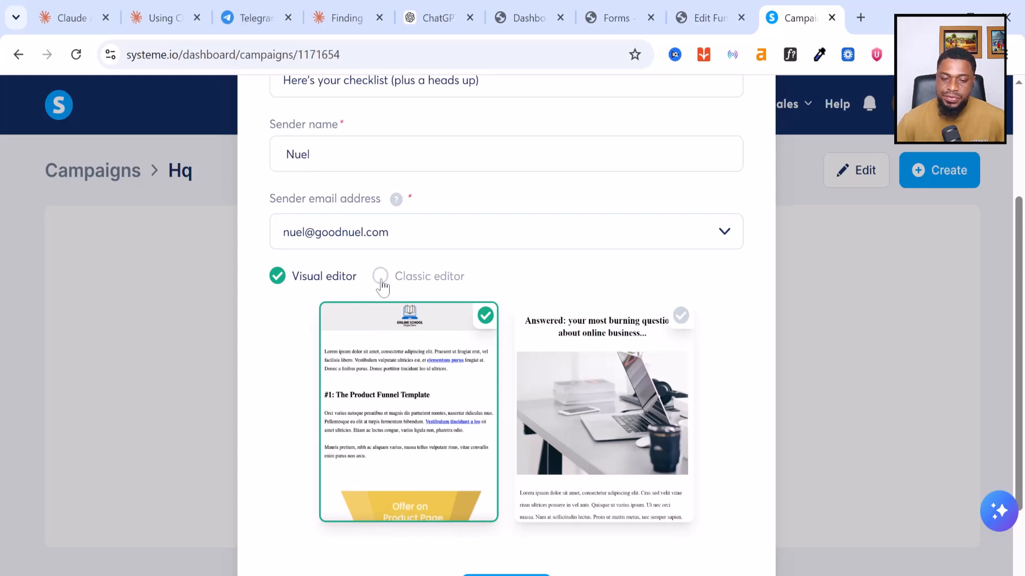
{"action": "left_click", "coordinate": [381, 280]}
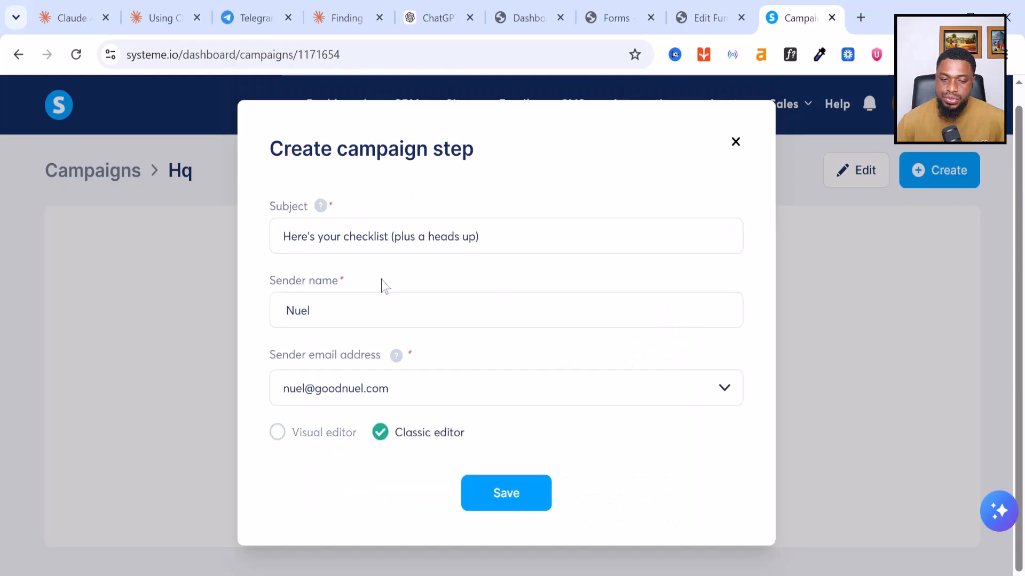
{"action": "left_click", "coordinate": [508, 504]}
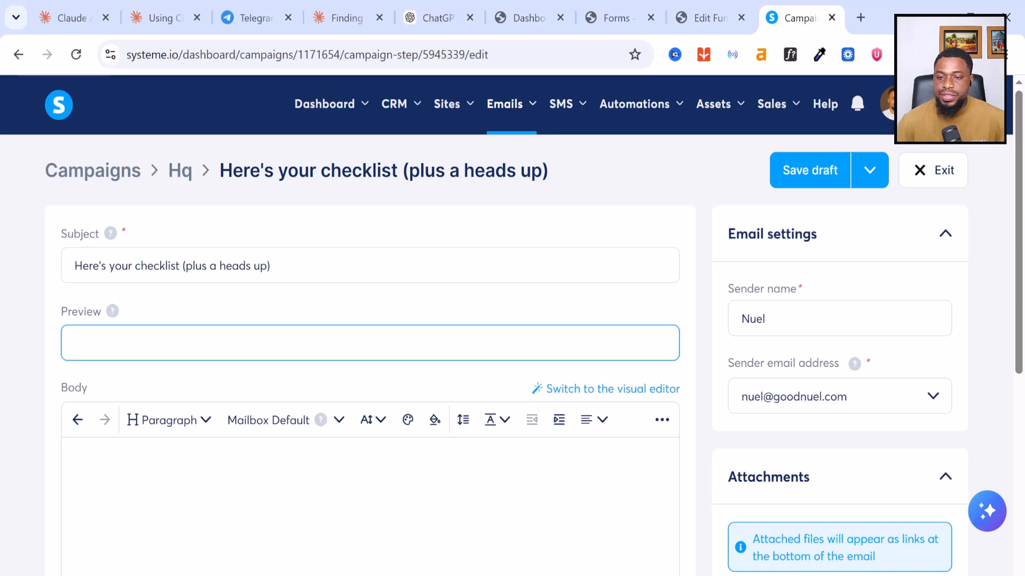
Step: Copy Email 1's preview text "Don't just download this. Read this first." from Claude and paste it as the email's preview in Systeme.io
{"action": "key", "text": "alt+Tab"}
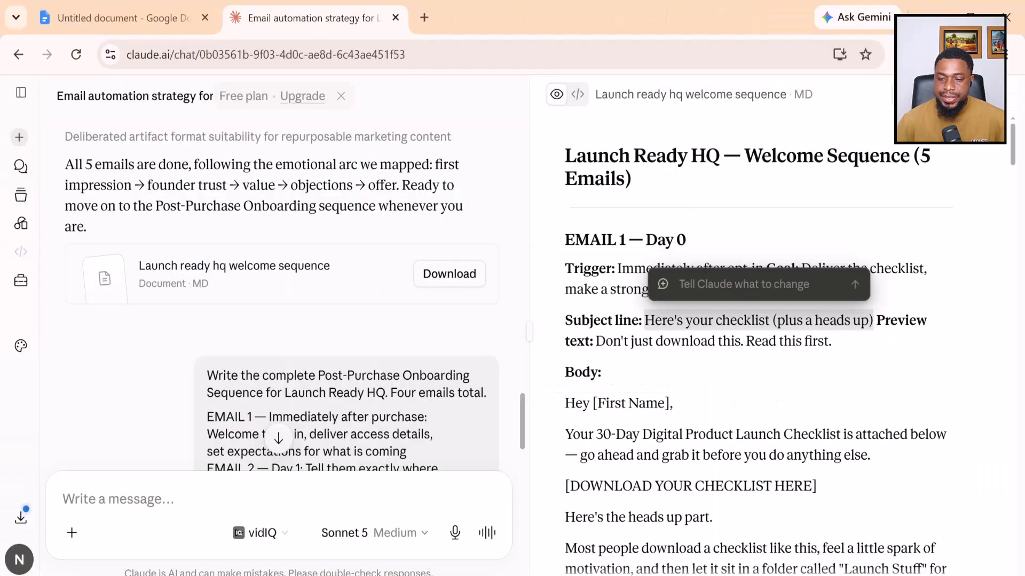
{"action": "left_click", "coordinate": [692, 372]}
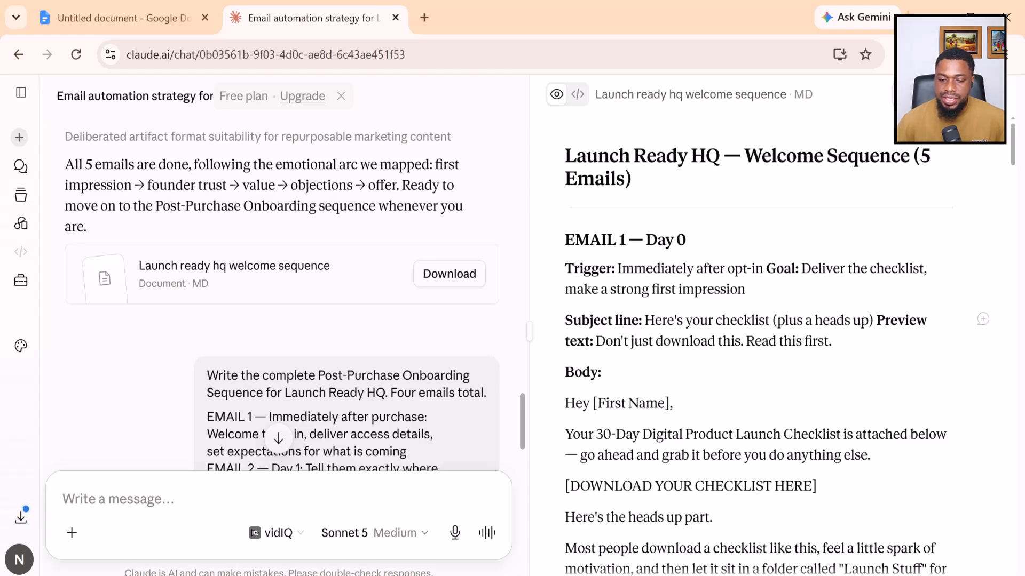
{"action": "double_click", "coordinate": [612, 342]}
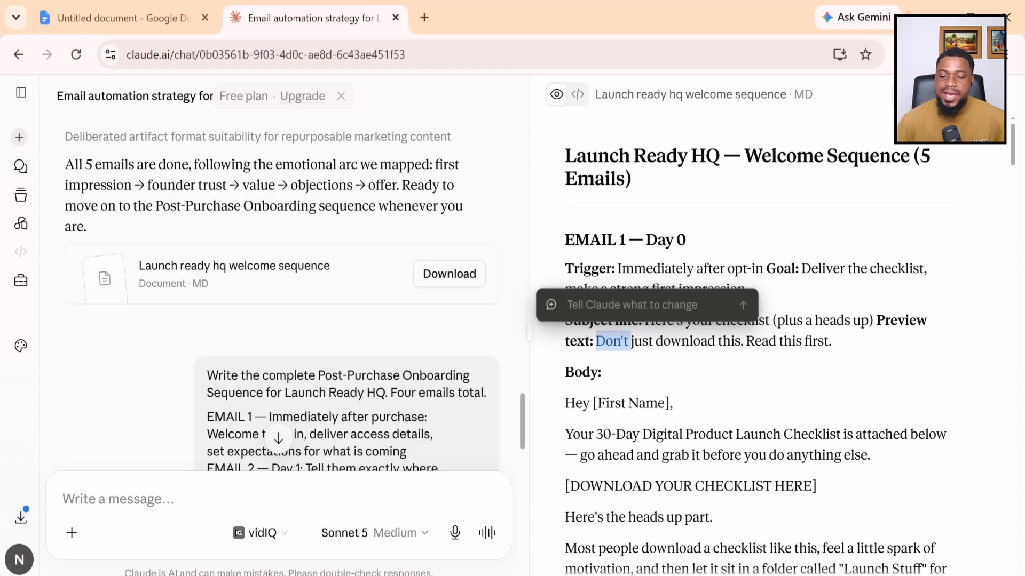
{"action": "left_click", "coordinate": [865, 368]}
{"action": "left_click_drag", "start_coordinate": [831, 342], "coordinate": [599, 357]}
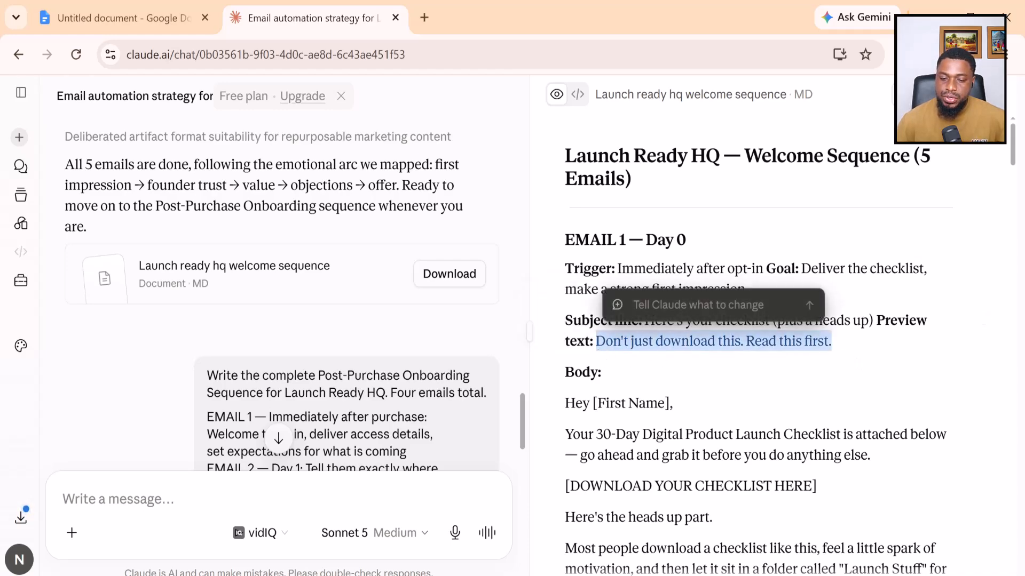
{"action": "right_click", "coordinate": [613, 343]}
{"action": "left_click", "coordinate": [676, 361]}
{"action": "key", "text": "alt+Tab"}
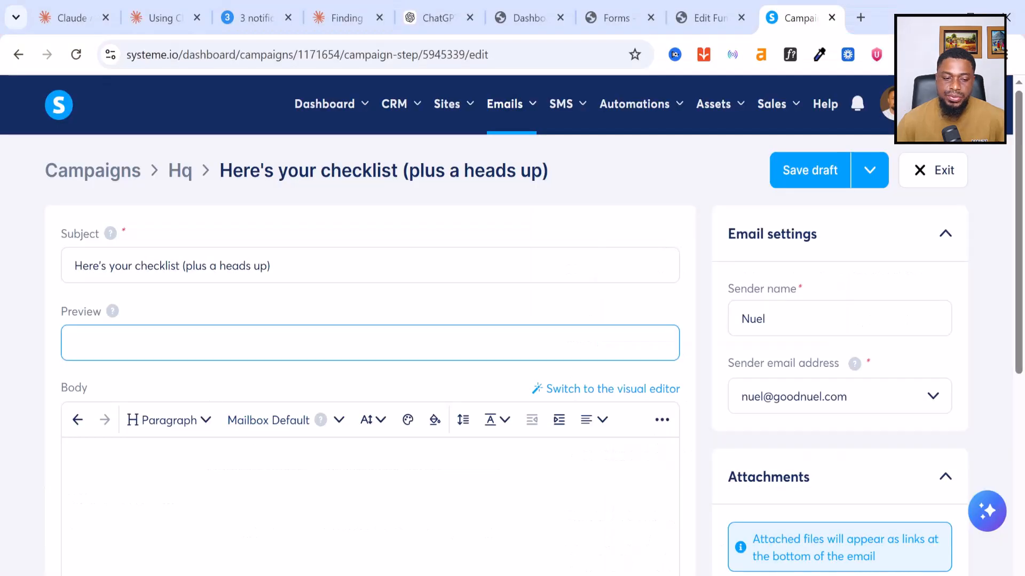
{"action": "right_click", "coordinate": [184, 346]}
{"action": "left_click", "coordinate": [189, 351]}
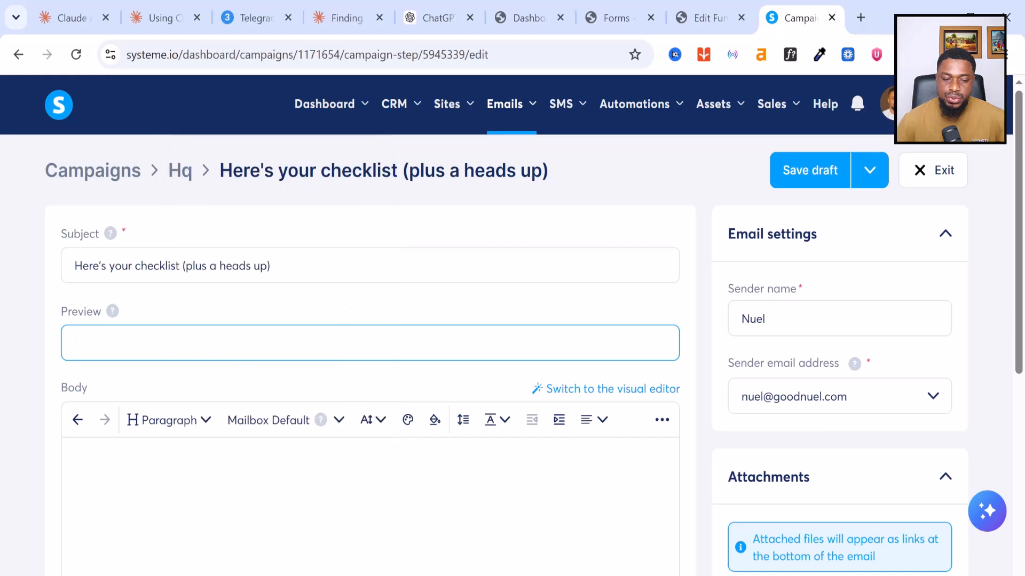
Step: Copy Email 1's body text from the welcome sequence in Claude and paste it into the campaign email's body in Systeme.io
{"action": "scroll", "coordinate": [374, 320], "scroll_direction": "down", "scroll_amount": 3}
{"action": "left_click", "coordinate": [70, 275]}
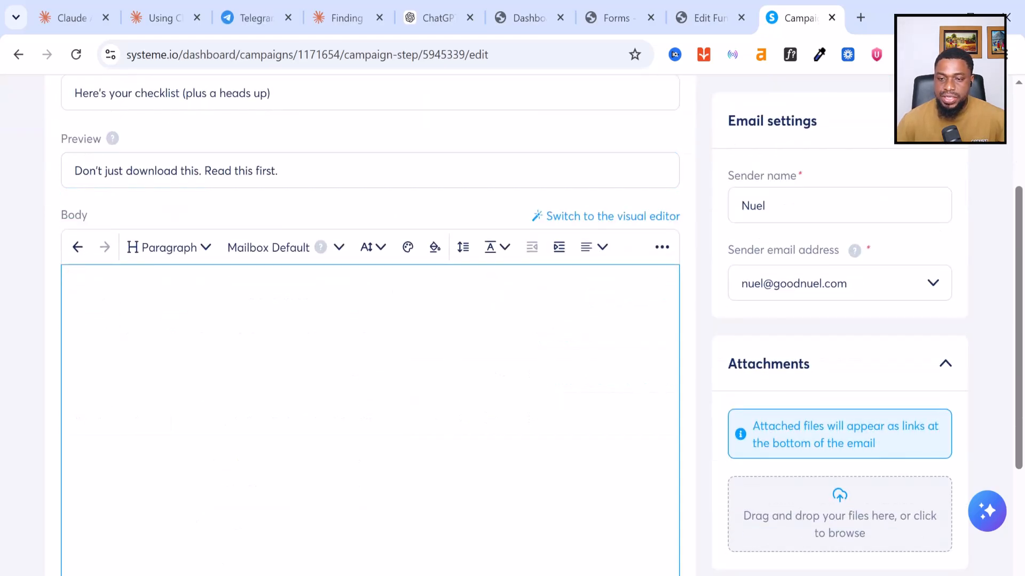
{"action": "key", "text": "alt+Tab"}
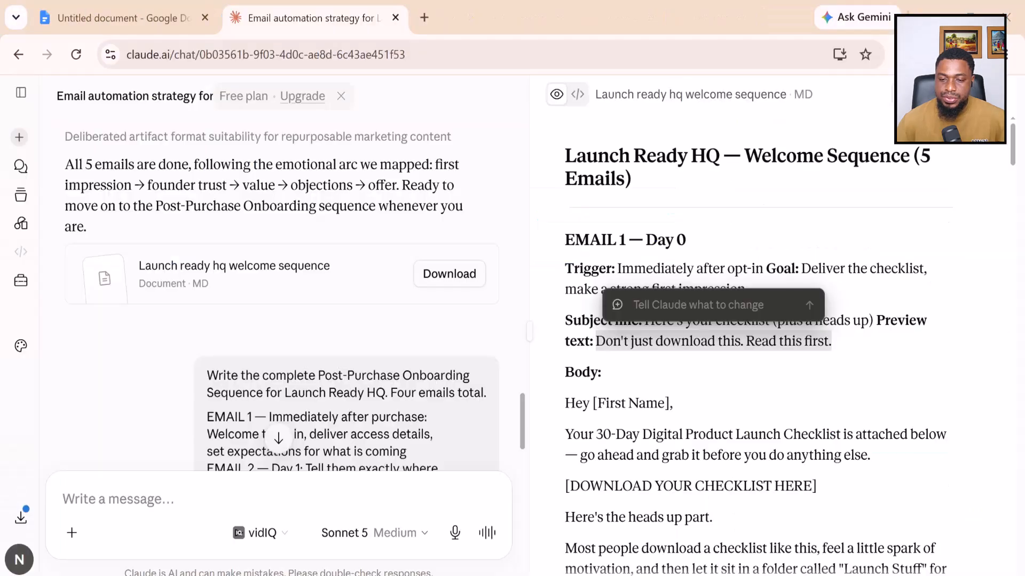
{"action": "scroll", "coordinate": [689, 430], "scroll_direction": "down", "scroll_amount": 2}
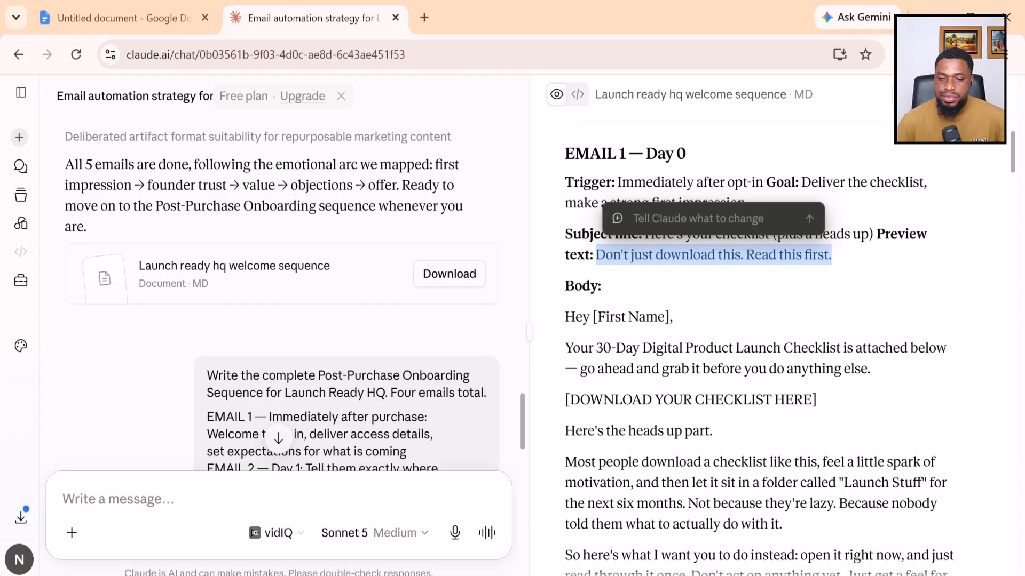
{"action": "key", "text": "alt+Tab"}
{"action": "right_click", "coordinate": [176, 394]}
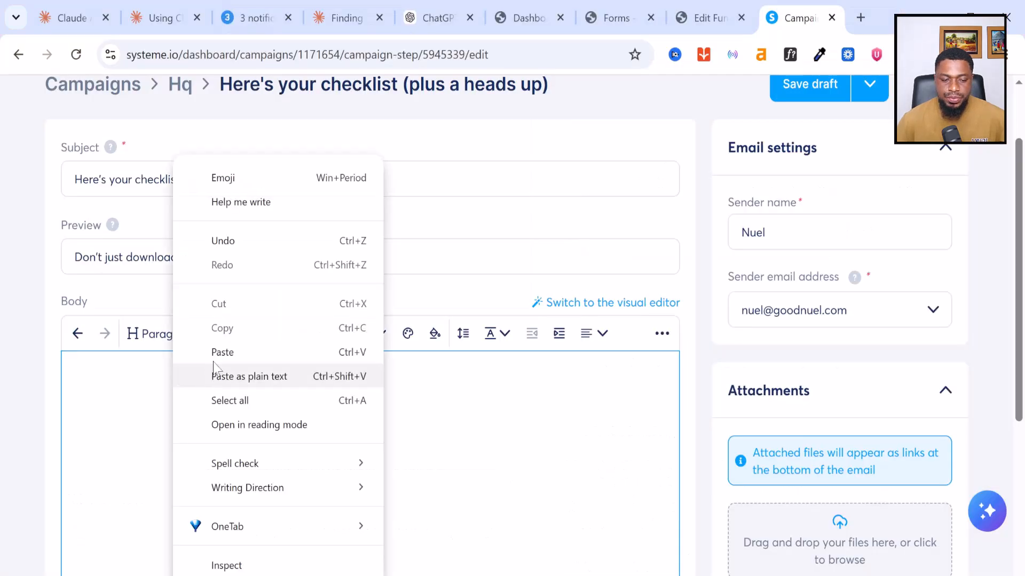
{"action": "left_click", "coordinate": [224, 354]}
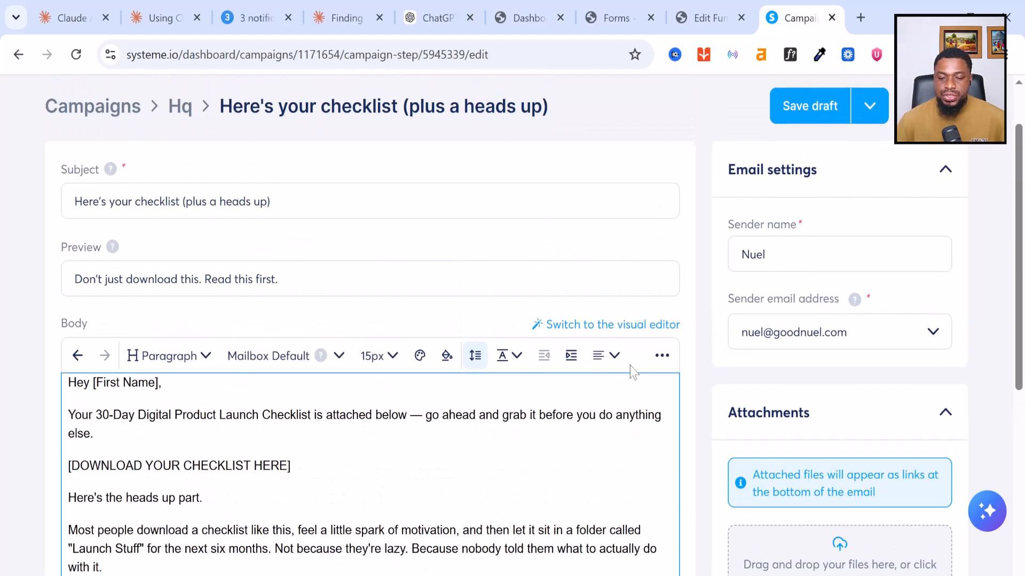
Step: Increase the indent of the entire email body by one level
{"action": "scroll", "coordinate": [368, 326], "scroll_direction": "down", "scroll_amount": 2}
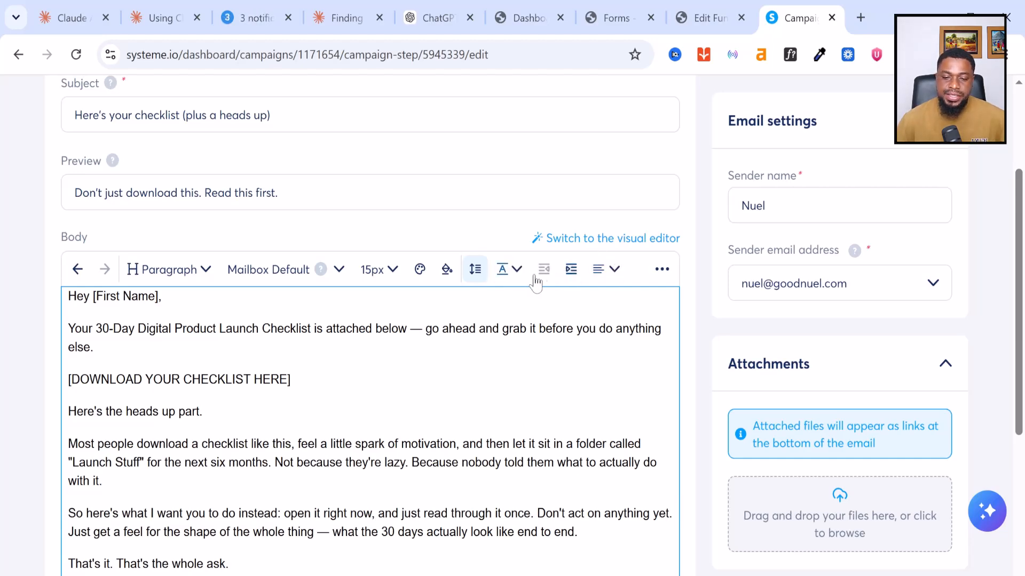
{"action": "key", "text": "ctrl+a"}
{"action": "left_click", "coordinate": [569, 272]}
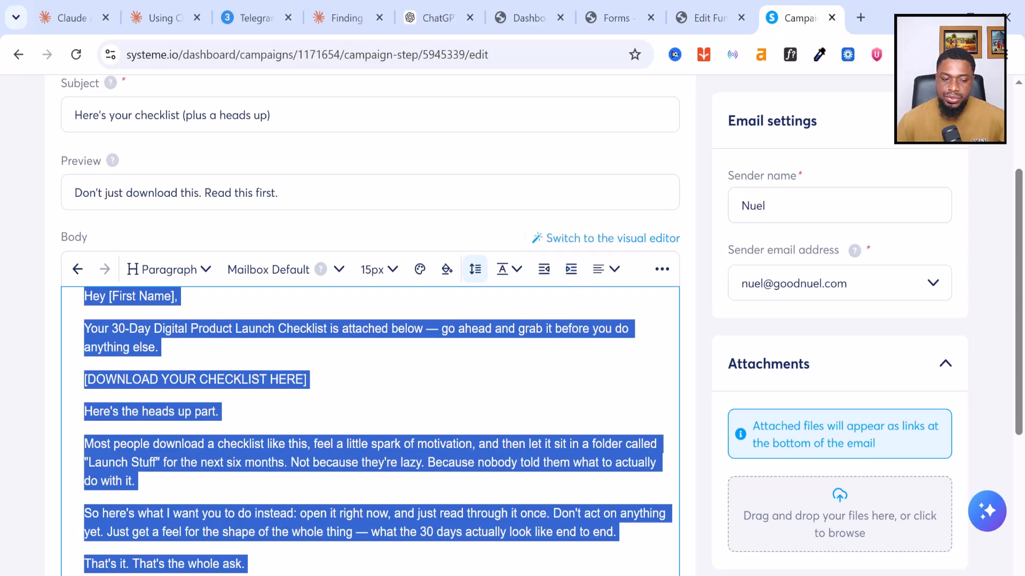
{"action": "scroll", "coordinate": [368, 320], "scroll_direction": "up", "scroll_amount": 2}
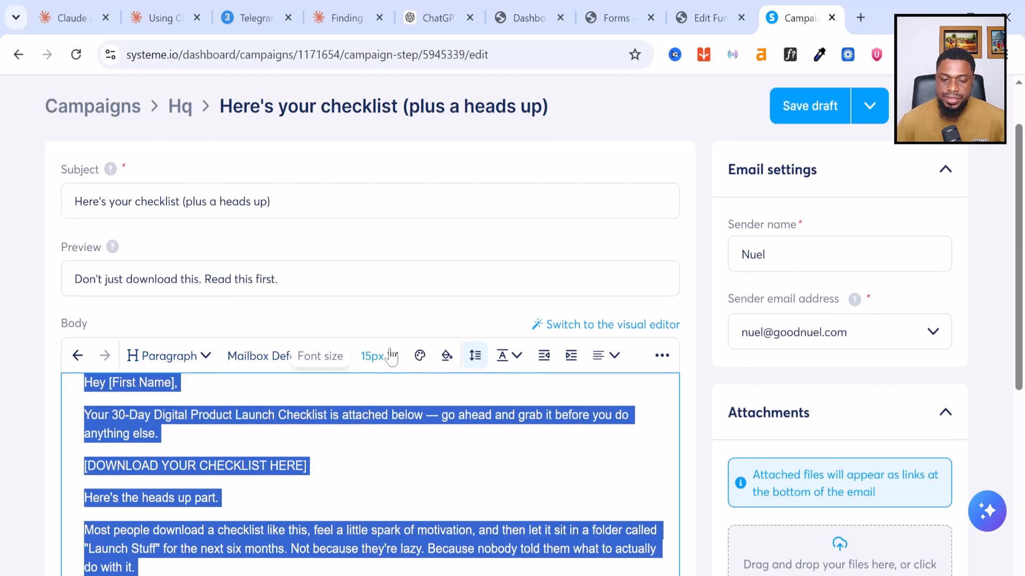
{"action": "scroll", "coordinate": [393, 355], "scroll_direction": "down", "scroll_amount": 5}
{"action": "left_click", "coordinate": [229, 436]}
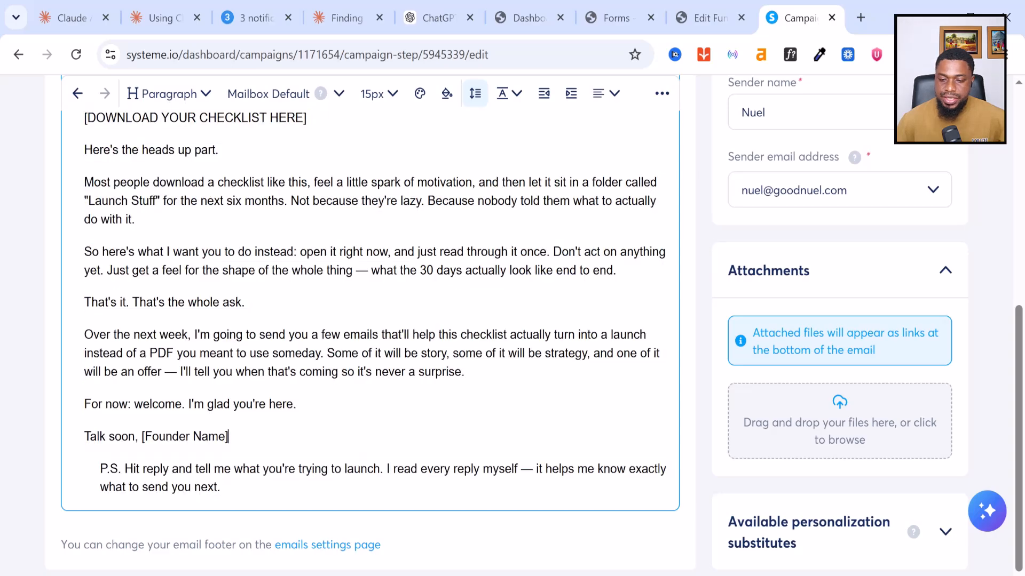
{"action": "scroll", "coordinate": [368, 346], "scroll_direction": "up", "scroll_amount": 2}
{"action": "scroll", "coordinate": [369, 347], "scroll_direction": "down", "scroll_amount": 1}
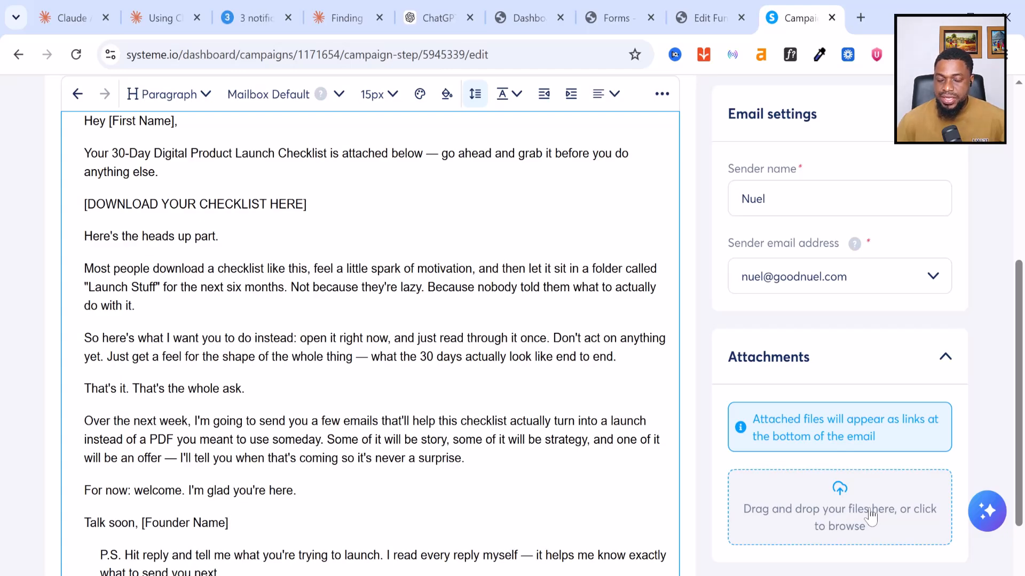
Step: Attach the existing image ChatGPTImageDec16202506_56_11PM.png from the file library to the email
{"action": "scroll", "coordinate": [869, 515], "scroll_direction": "down", "scroll_amount": 2}
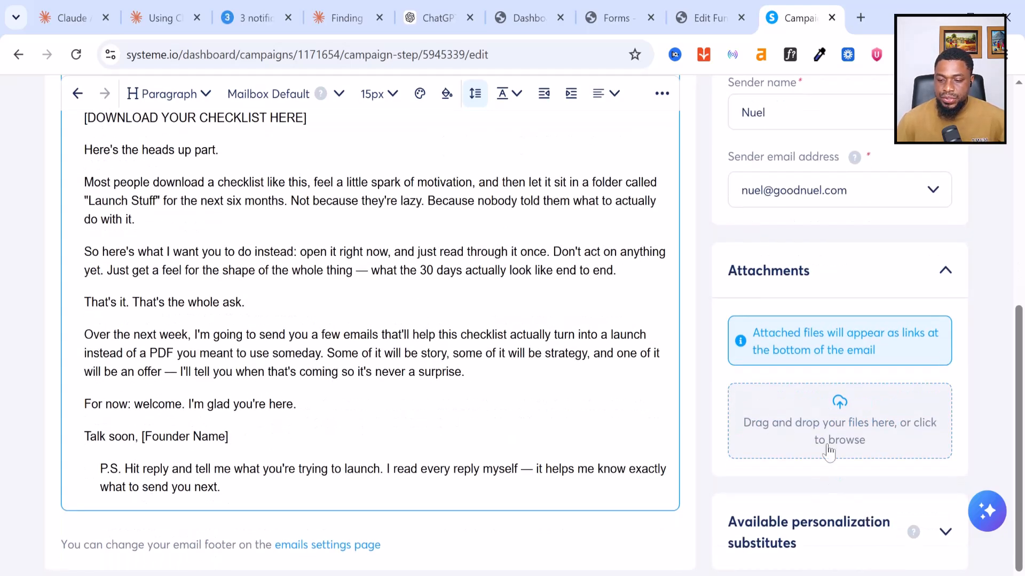
{"action": "left_click", "coordinate": [819, 443]}
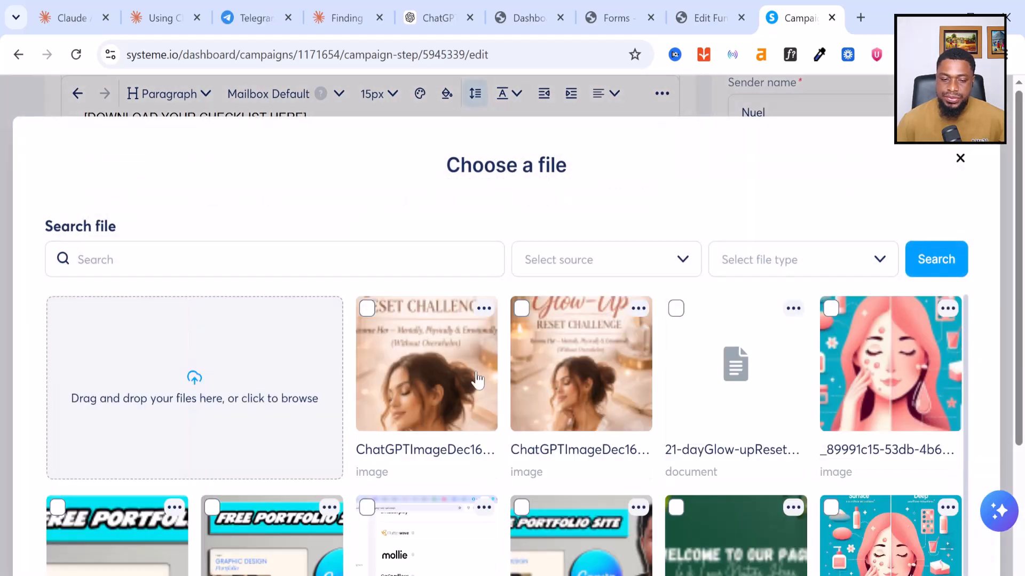
{"action": "left_click", "coordinate": [440, 381]}
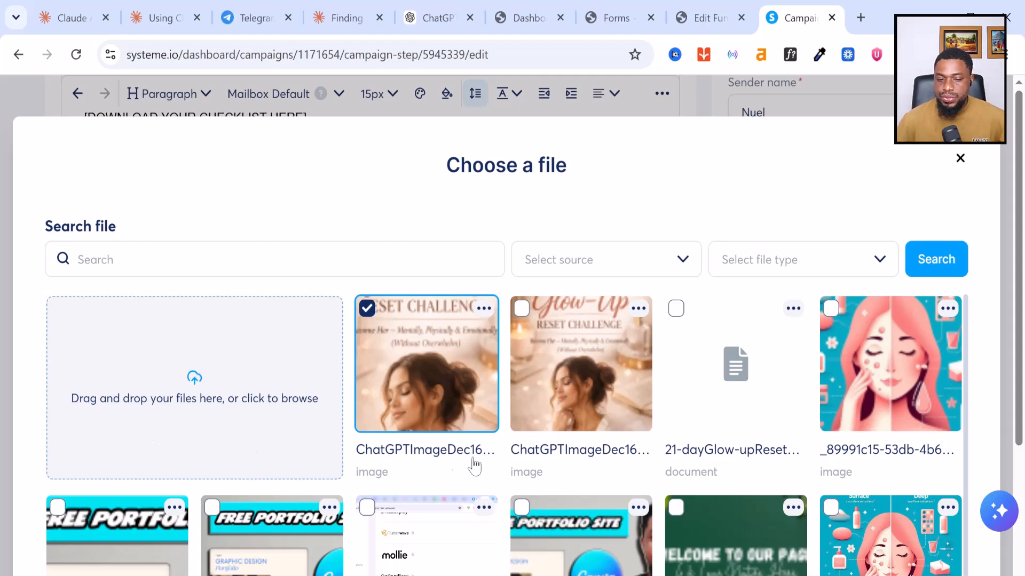
{"action": "scroll", "coordinate": [464, 426], "scroll_direction": "down", "scroll_amount": 5}
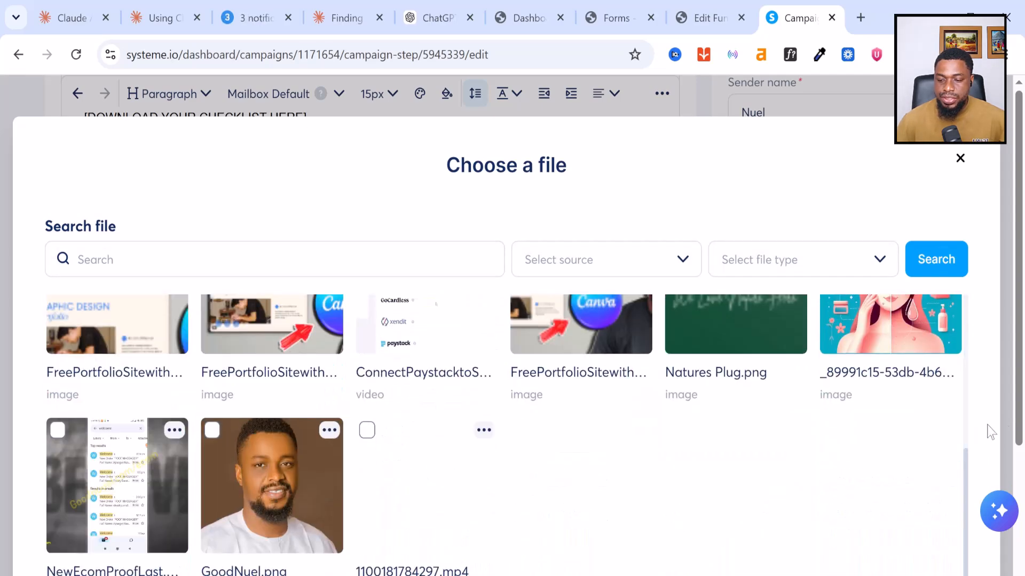
{"action": "scroll", "coordinate": [984, 433], "scroll_direction": "down", "scroll_amount": 4}
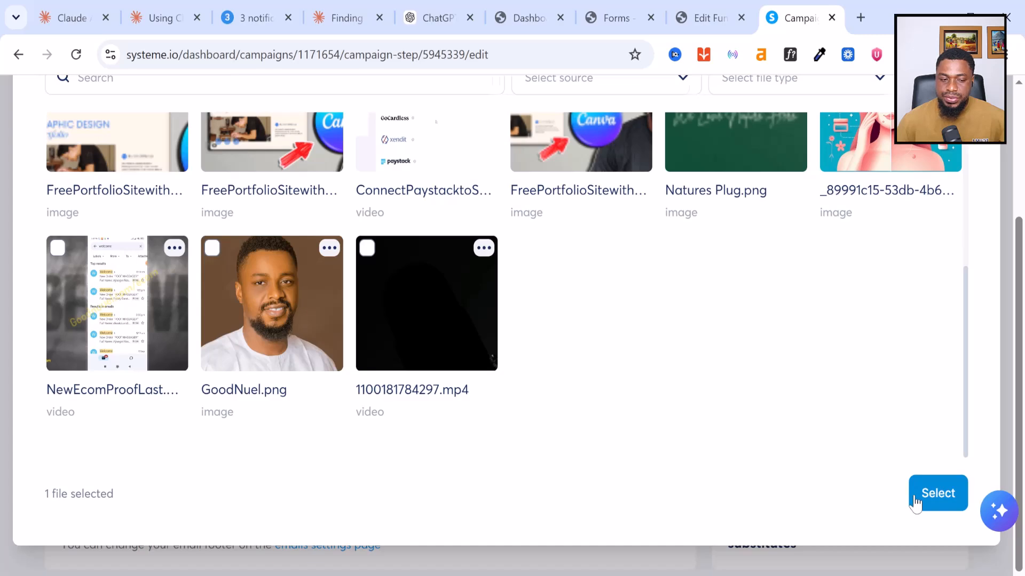
{"action": "left_click", "coordinate": [916, 502]}
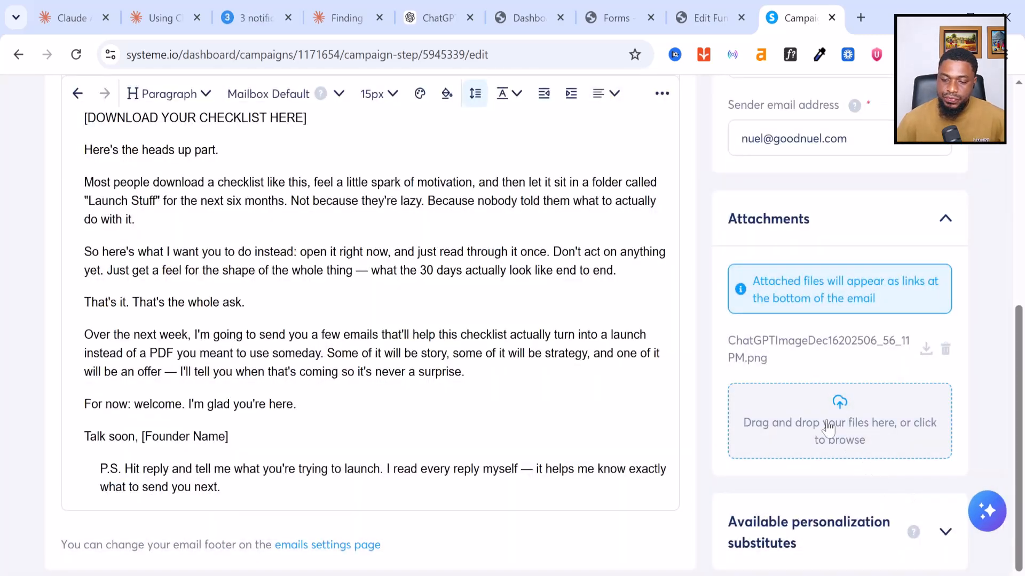
{"action": "scroll", "coordinate": [40, 401], "scroll_direction": "up", "scroll_amount": 5}
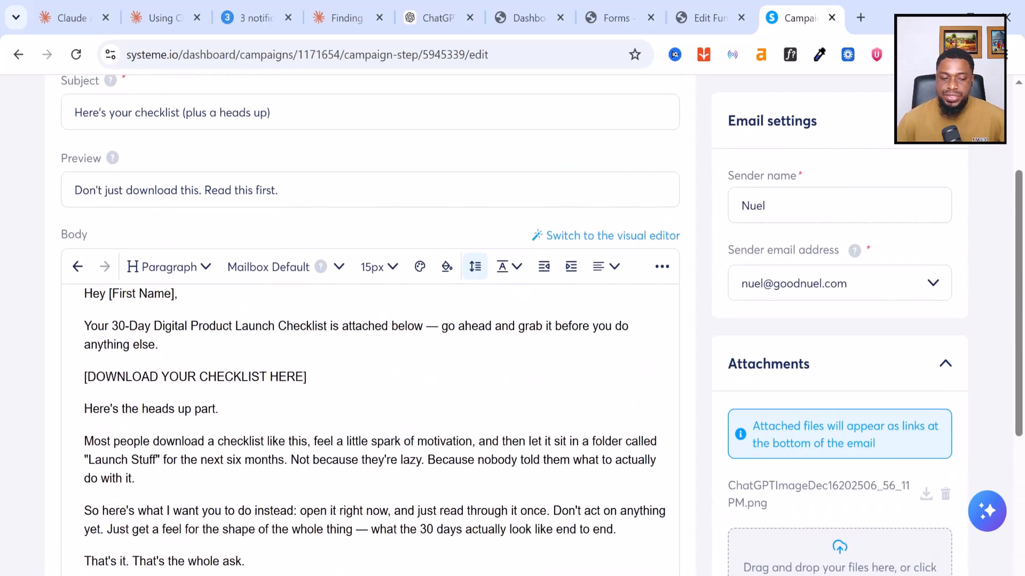
{"action": "left_click_drag", "start_coordinate": [84, 377], "coordinate": [307, 377]}
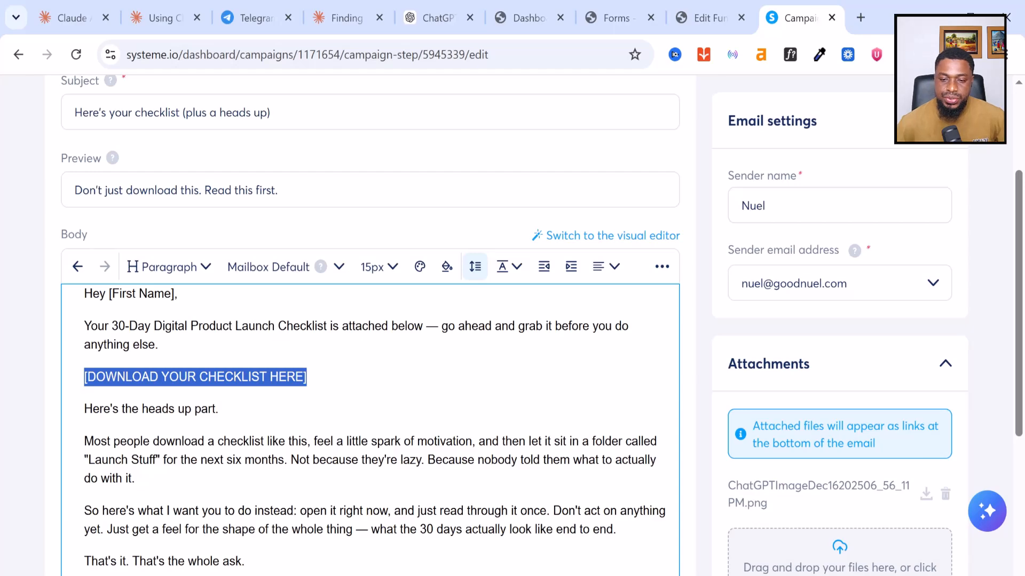
{"action": "left_click", "coordinate": [660, 267]}
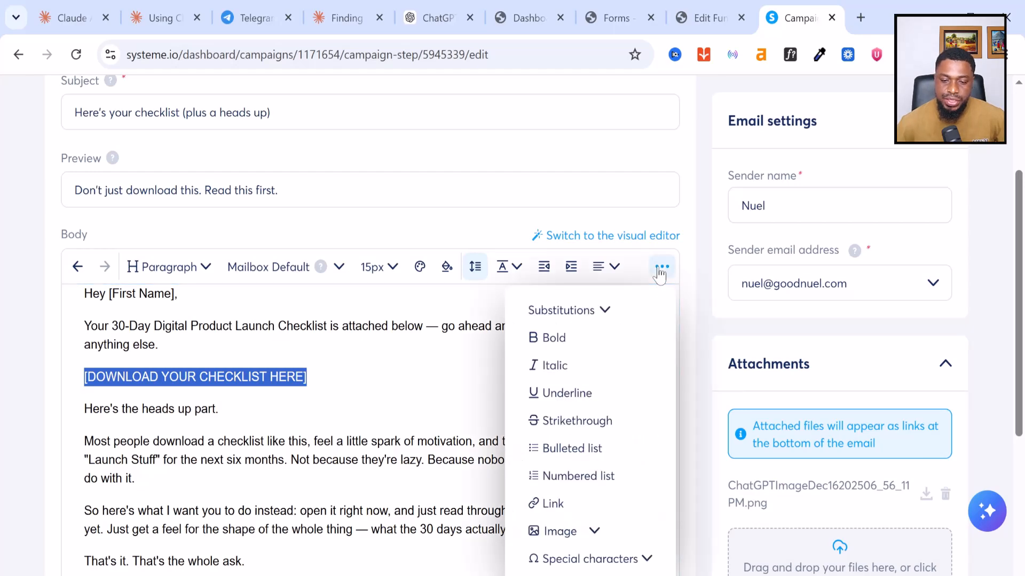
{"action": "left_click", "coordinate": [554, 504]}
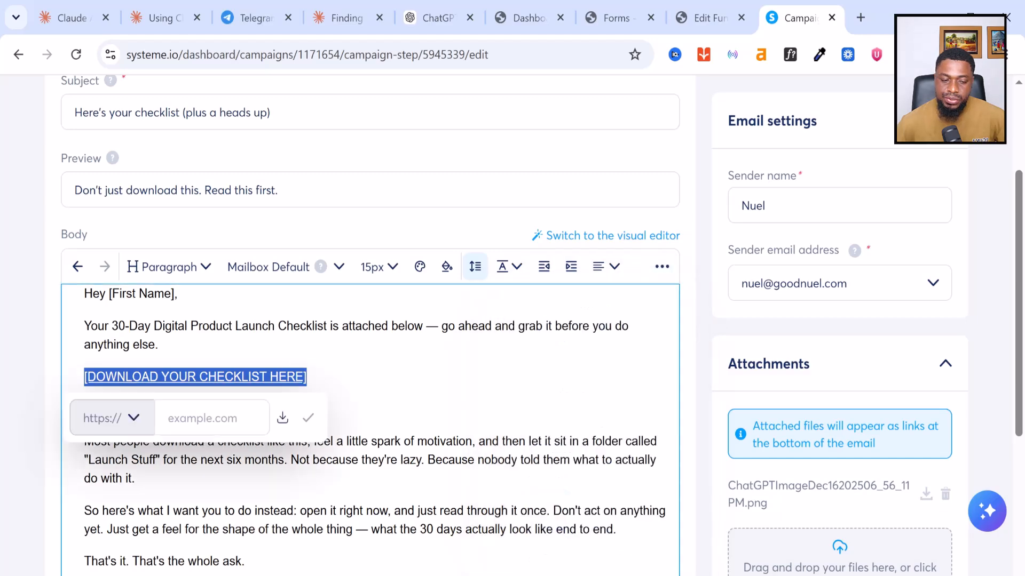
{"action": "left_click", "coordinate": [214, 418]}
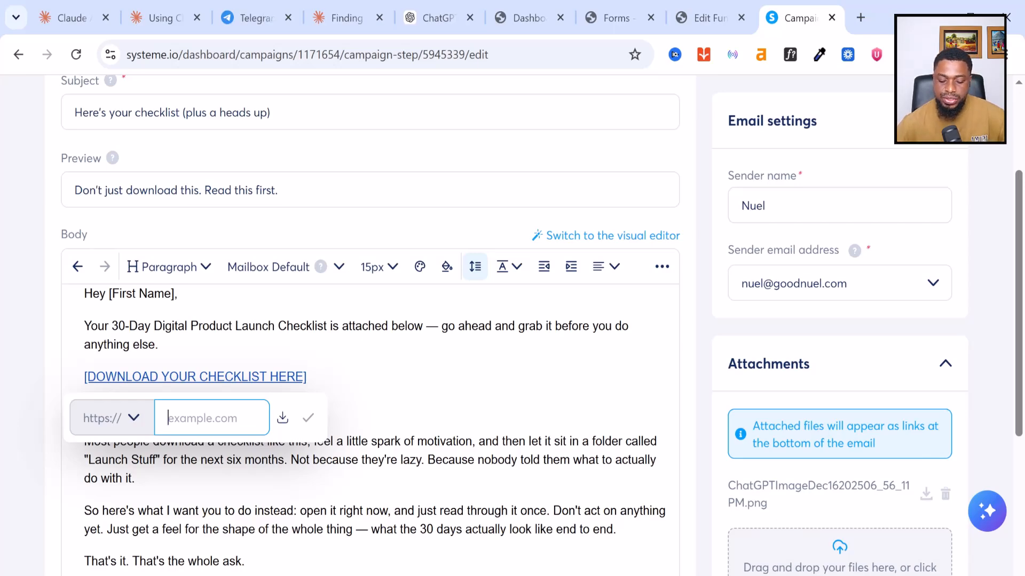
{"action": "type", "text": "goodnuelcom"}
{"action": "left_click", "coordinate": [217, 418]}
{"action": "type", "text": "."}
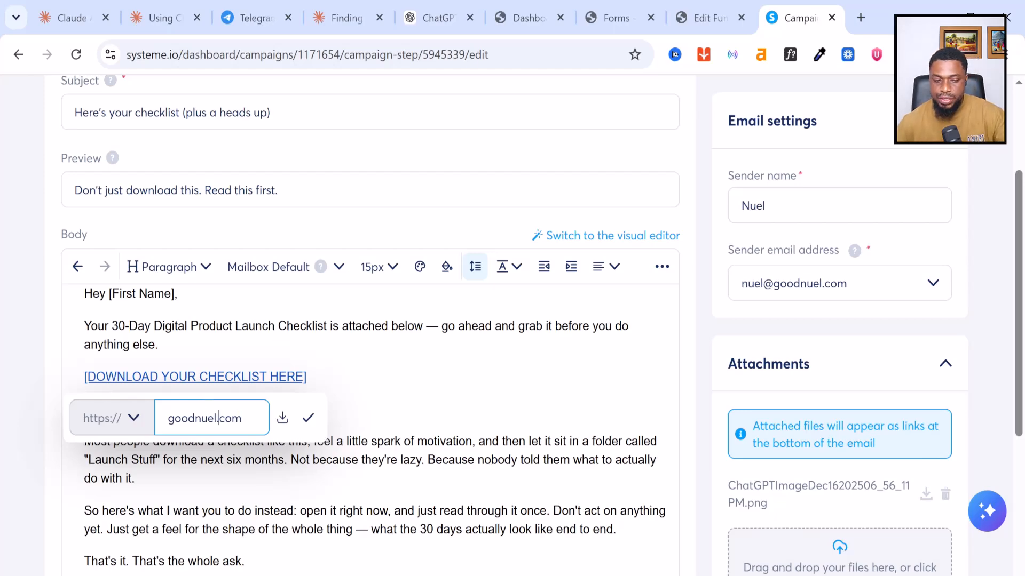
{"action": "left_click", "coordinate": [308, 421]}
{"action": "left_click", "coordinate": [219, 408]}
Step: Save the checklist email as a draft
{"action": "scroll", "coordinate": [374, 320], "scroll_direction": "down", "scroll_amount": 5}
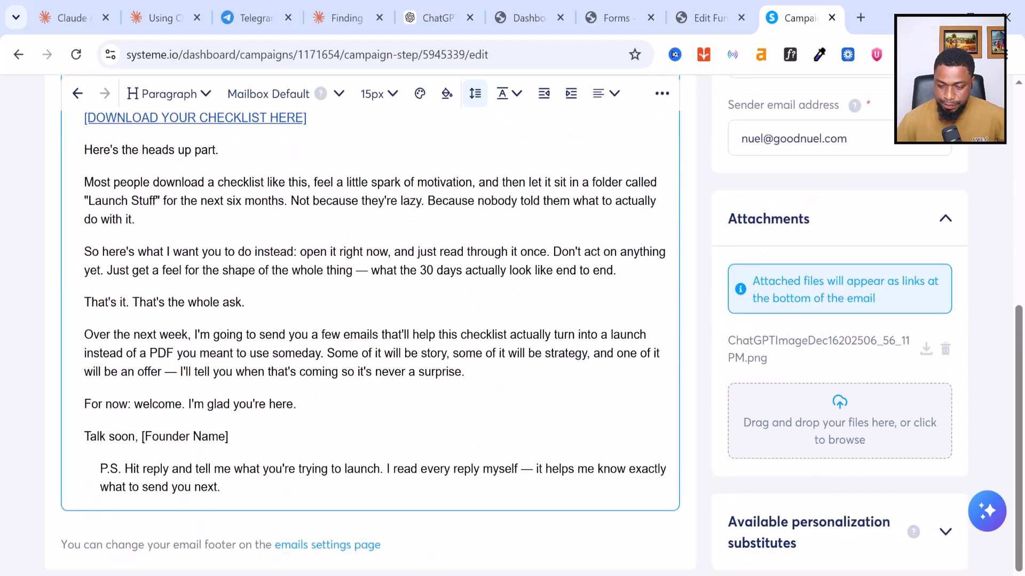
{"action": "scroll", "coordinate": [644, 251], "scroll_direction": "up", "scroll_amount": 6}
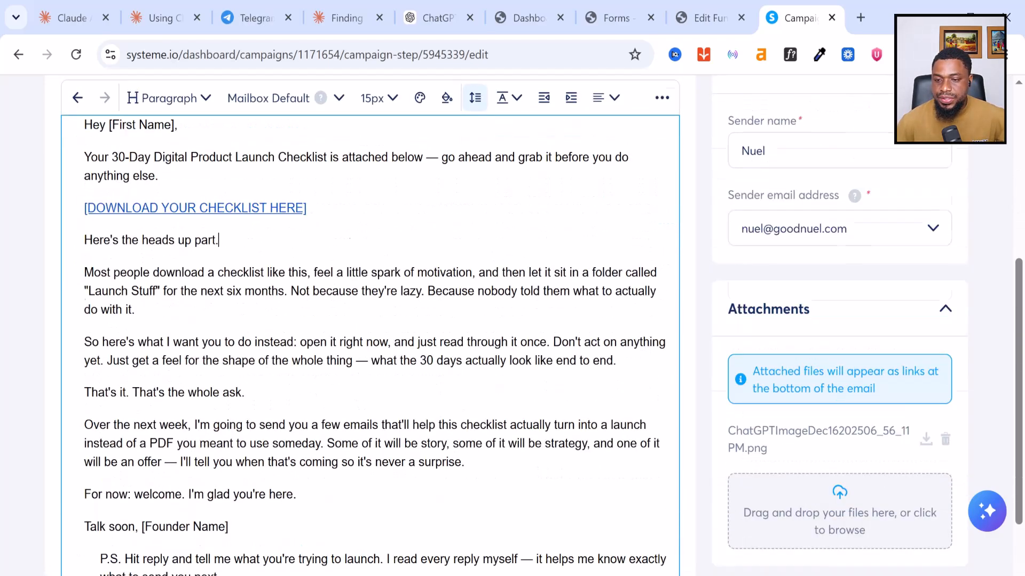
{"action": "left_click", "coordinate": [814, 178]}
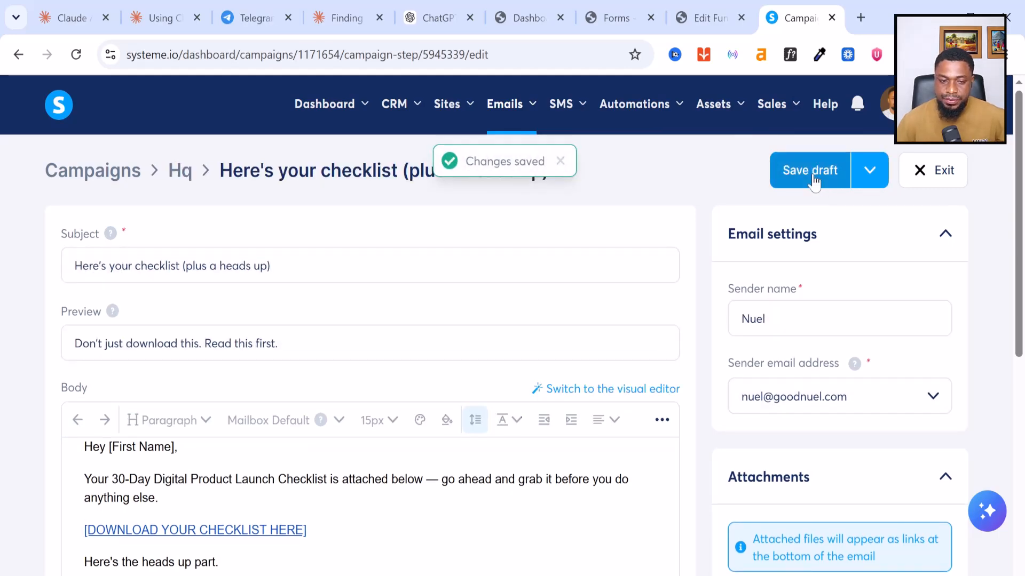
Step: Publish the checklist email and activate it with the default sending delay of 0 days
{"action": "left_click", "coordinate": [869, 170]}
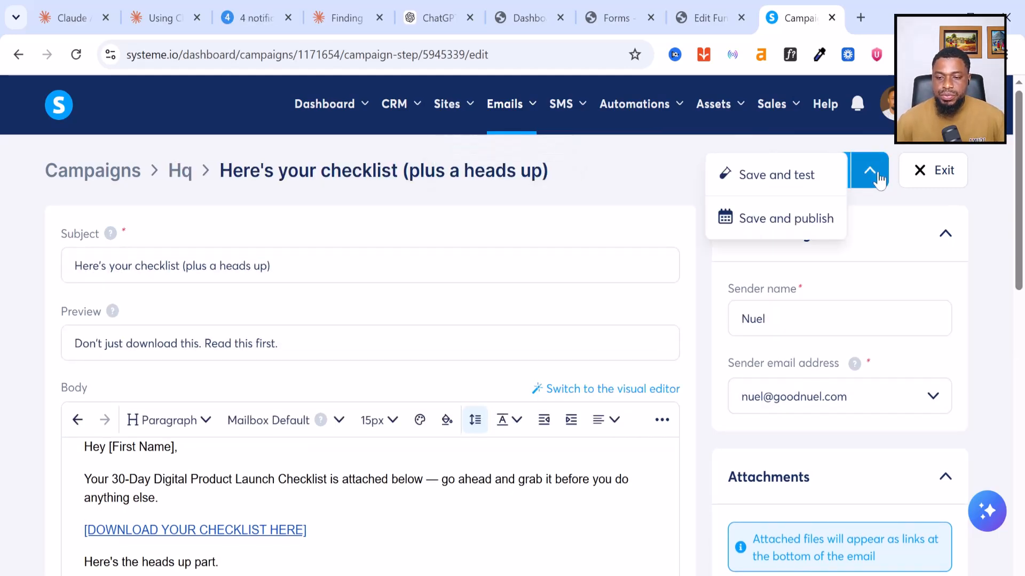
{"action": "left_click", "coordinate": [801, 220]}
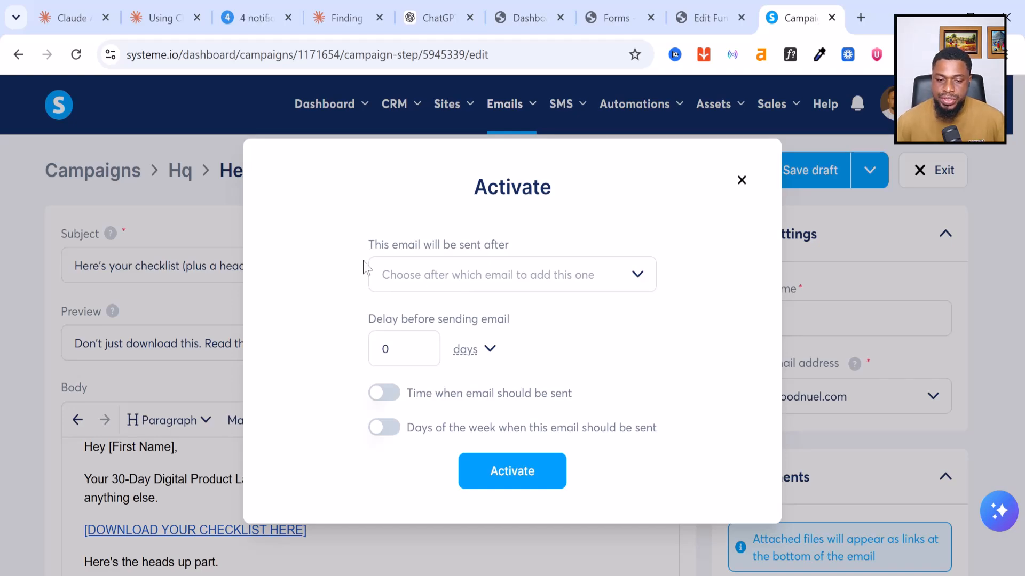
{"action": "left_click", "coordinate": [474, 277]}
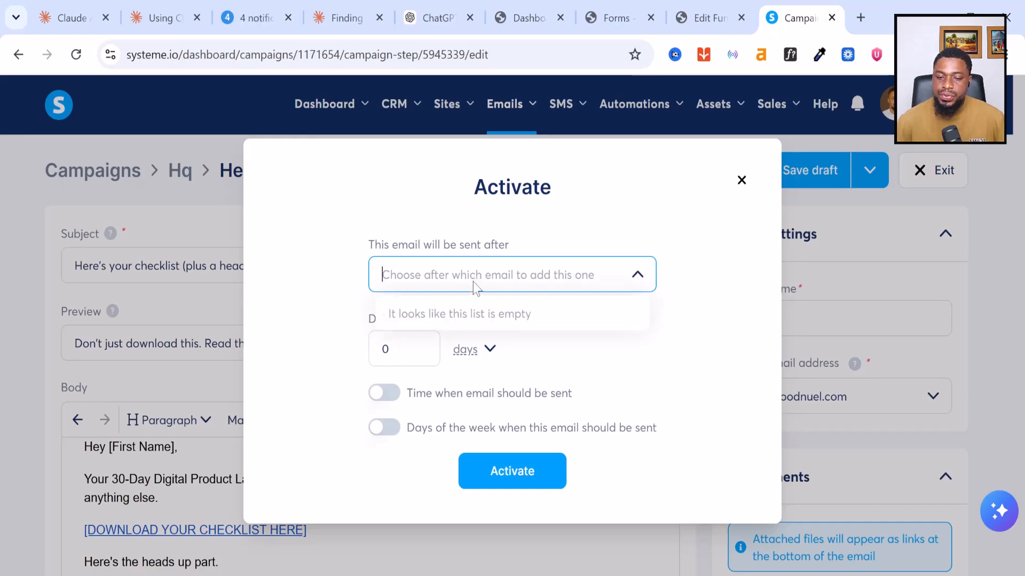
{"action": "left_click", "coordinate": [473, 281]}
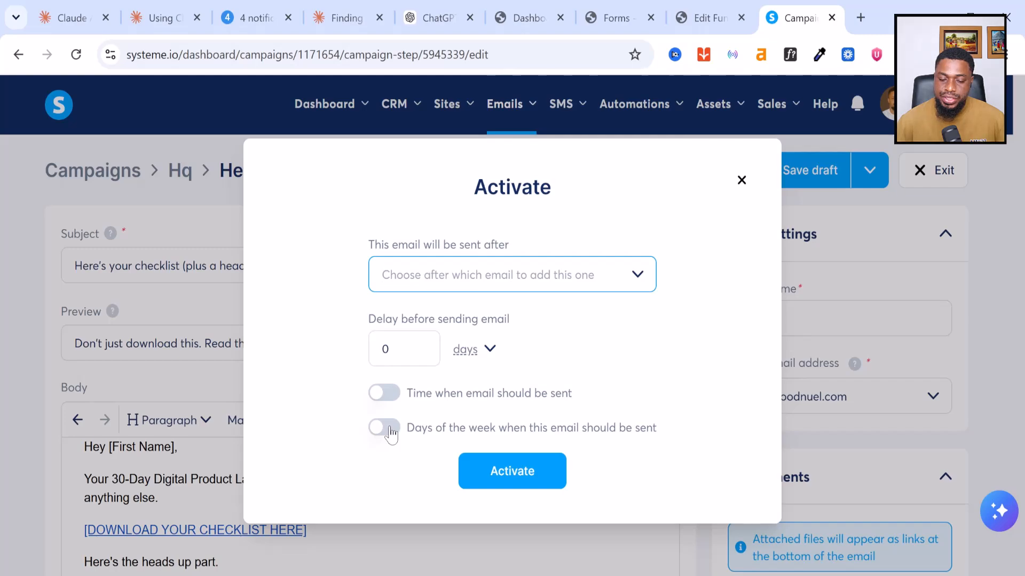
{"action": "left_click", "coordinate": [502, 469]}
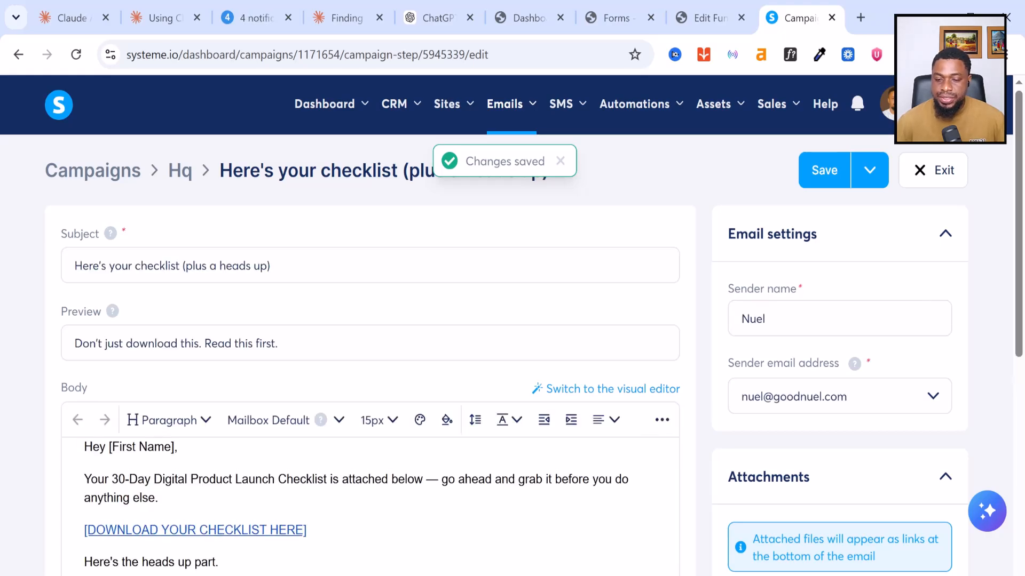
{"action": "scroll", "coordinate": [502, 470], "scroll_direction": "down", "scroll_amount": 3}
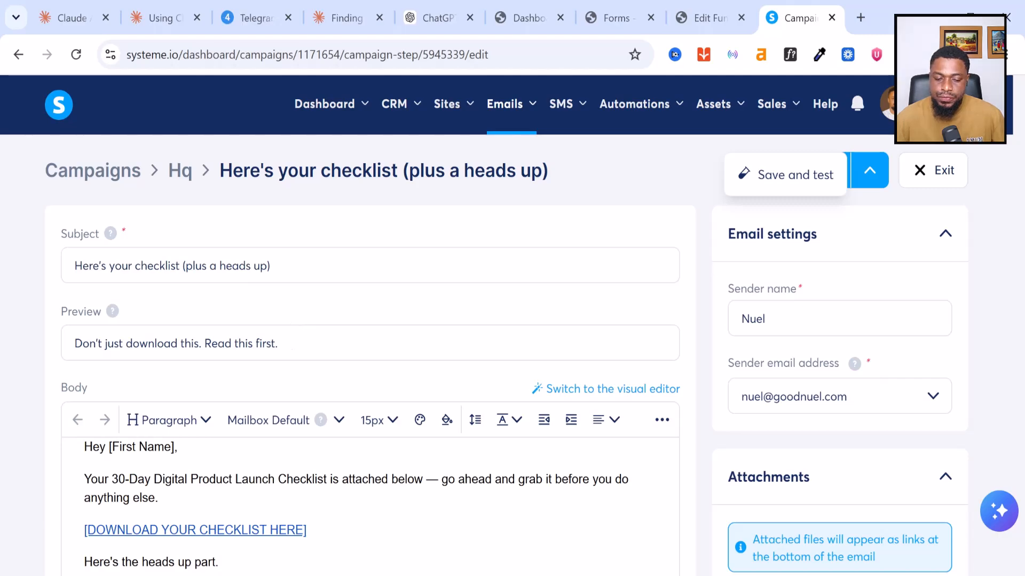
Step: Switch to the Claude welcome sequence document and copy Email 2's subject line, "Why I built this (it started with a launch that flopped)"
{"action": "mouse_move", "coordinate": [324, 575]}
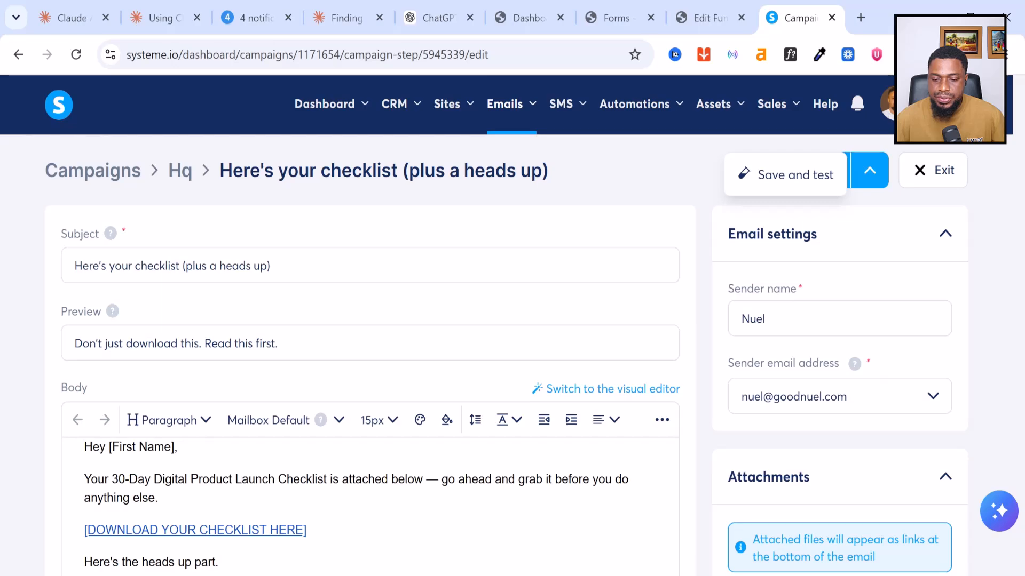
{"action": "key", "text": "alt+Tab"}
{"action": "scroll", "coordinate": [639, 294], "scroll_direction": "down", "scroll_amount": 3}
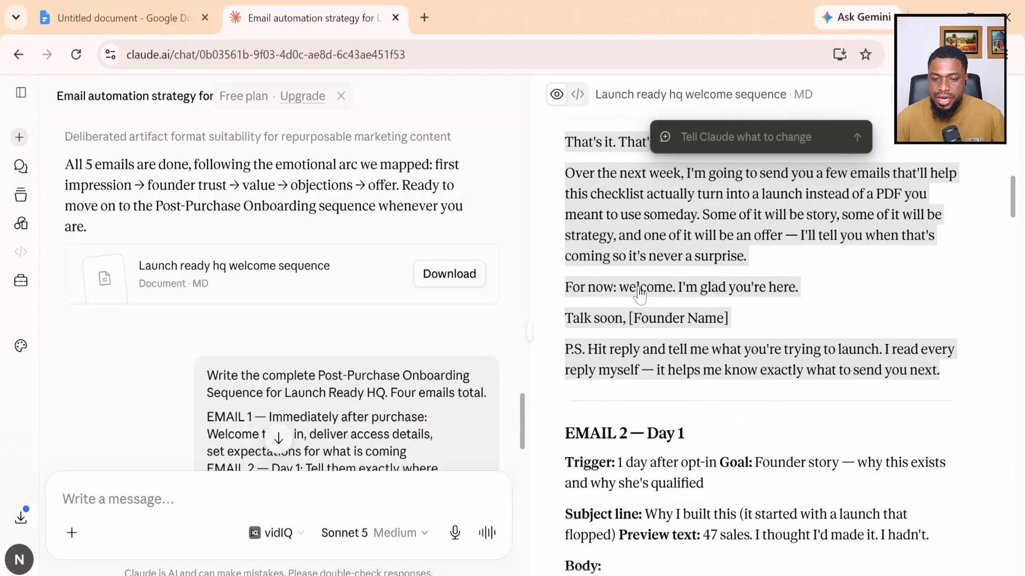
{"action": "scroll", "coordinate": [640, 293], "scroll_direction": "down", "scroll_amount": 3}
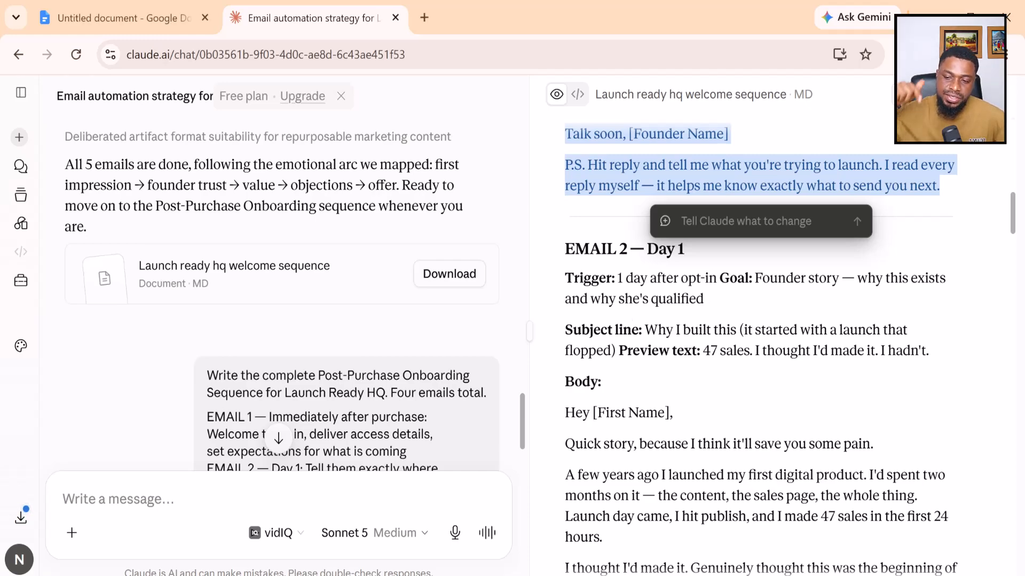
{"action": "left_click", "coordinate": [700, 336]}
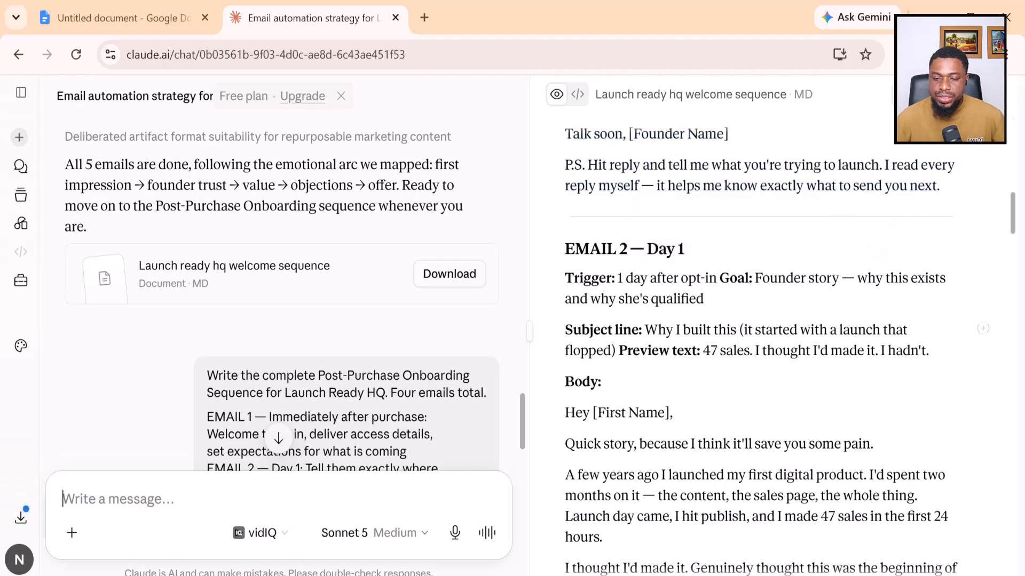
{"action": "left_click_drag", "start_coordinate": [644, 331], "coordinate": [610, 352]}
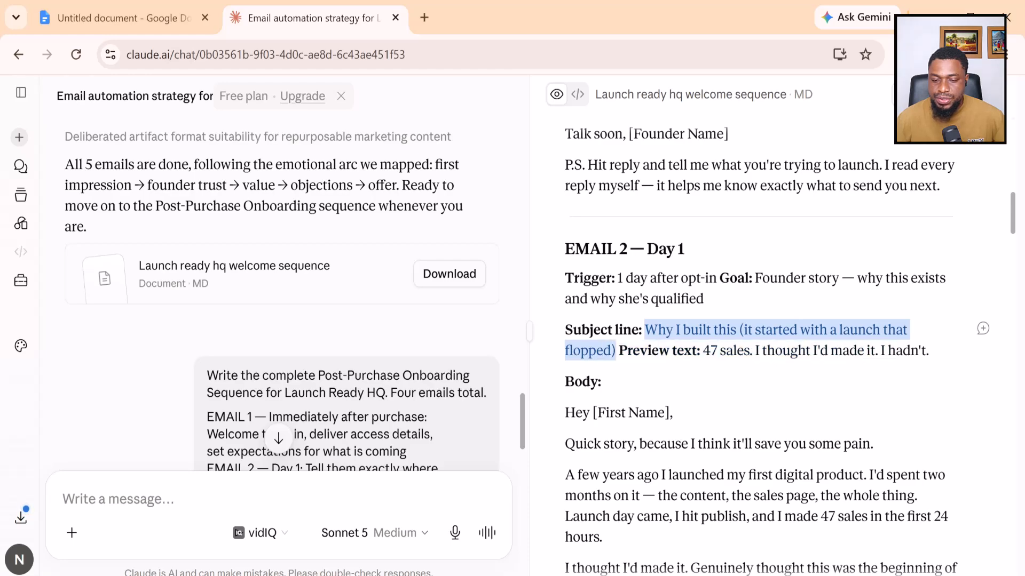
{"action": "right_click", "coordinate": [608, 350]}
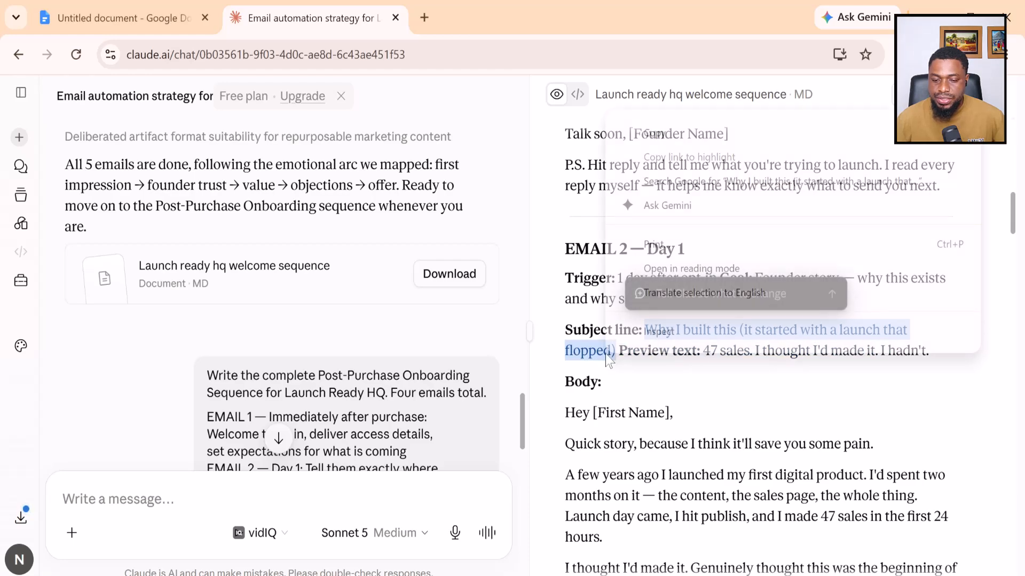
{"action": "left_click", "coordinate": [648, 133]}
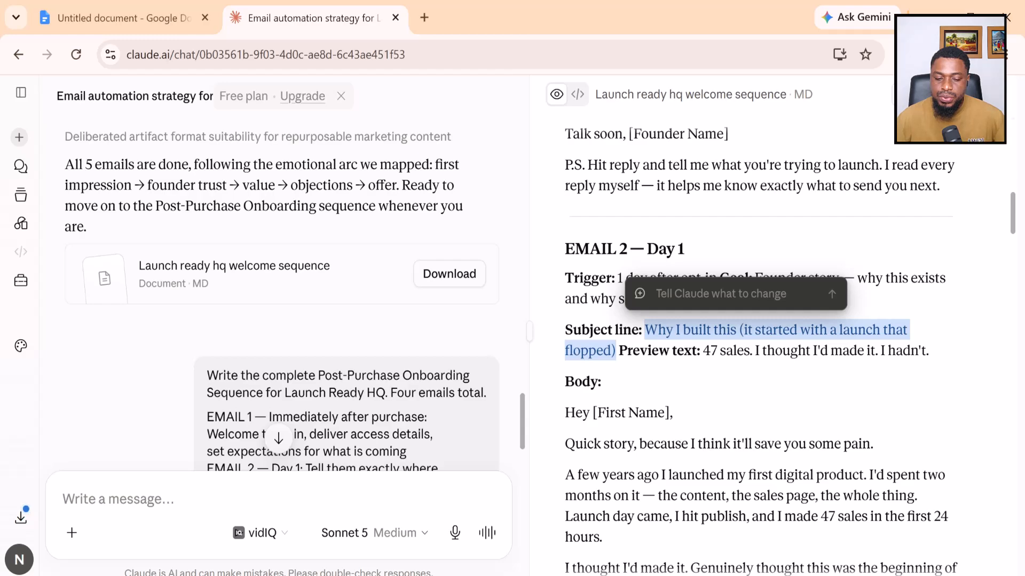
Step: Return to Systeme.io and replace the email's subject with "Why I built this (it started with a launch that flopped)"
{"action": "key", "text": "alt+Tab"}
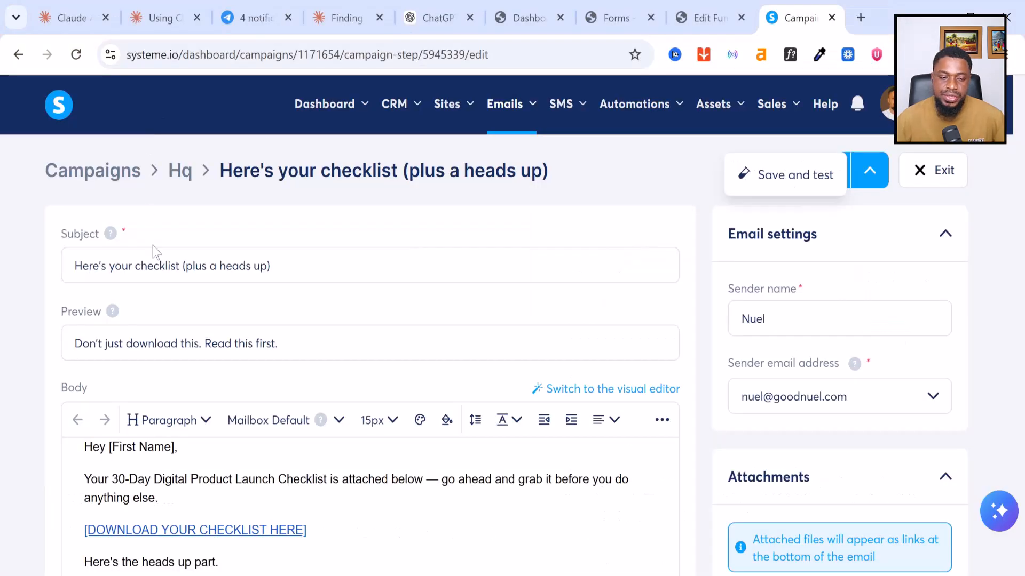
{"action": "left_click", "coordinate": [187, 269]}
{"action": "key", "text": "ctrl+a"}
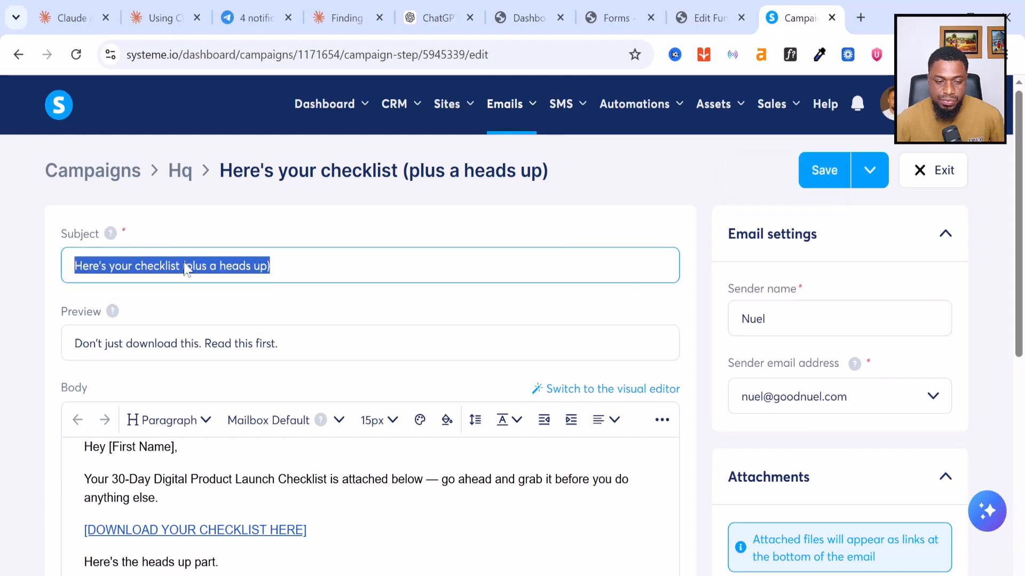
{"action": "right_click", "coordinate": [188, 266]}
{"action": "left_click", "coordinate": [252, 201]}
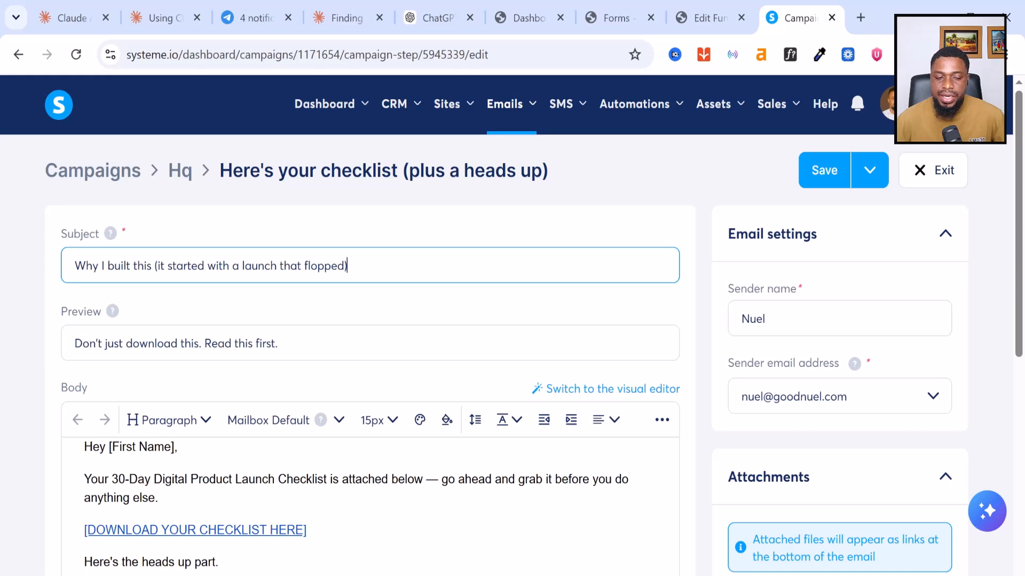
Step: Copy Email 2's preview text from Claude and replace the Systeme.io email's preview with "47 sales. I thought I'd made it. I hadn't"
{"action": "key", "text": "alt+Tab"}
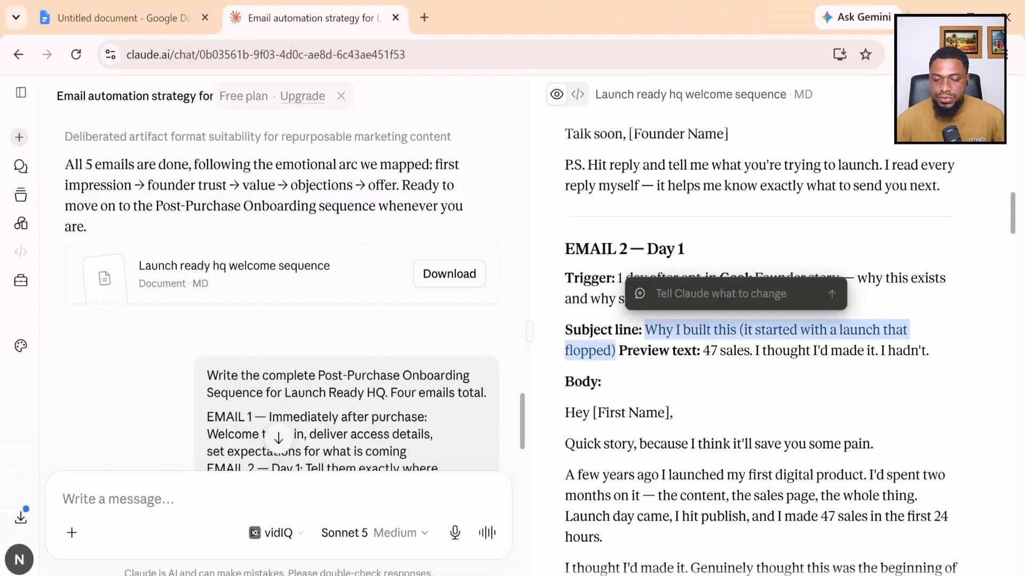
{"action": "left_click_drag", "start_coordinate": [701, 351], "coordinate": [927, 351]}
{"action": "key", "text": "ctrl+c"}
{"action": "right_click", "coordinate": [926, 351]}
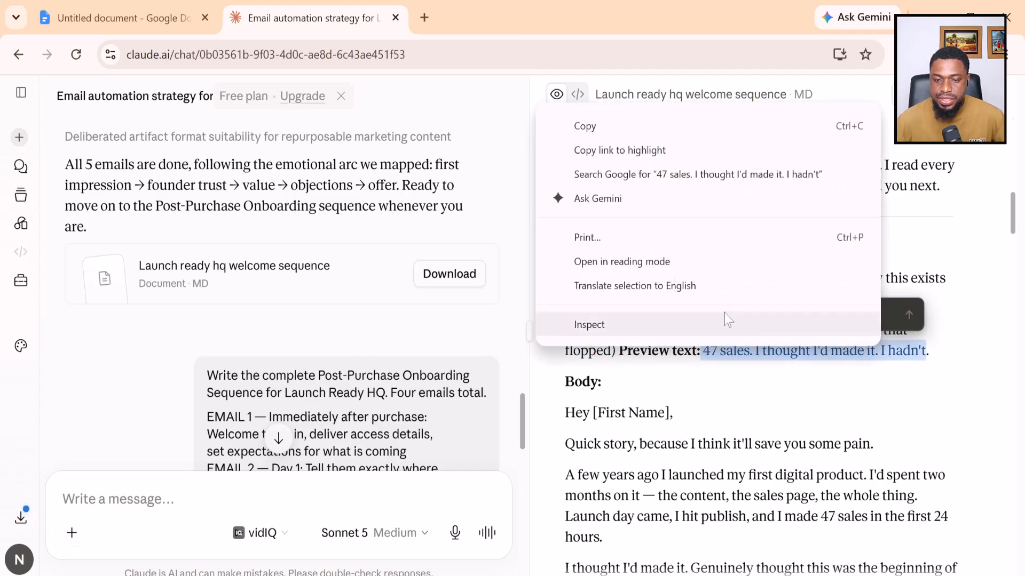
{"action": "left_click", "coordinate": [582, 126]}
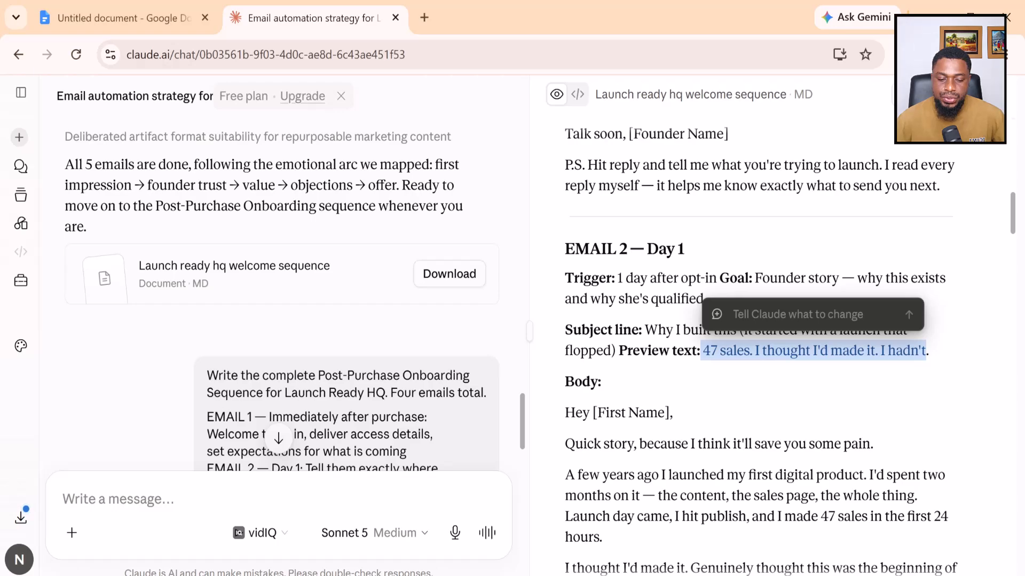
{"action": "key", "text": "alt+Tab"}
{"action": "left_click", "coordinate": [183, 343]}
{"action": "key", "text": "ctrl+a"}
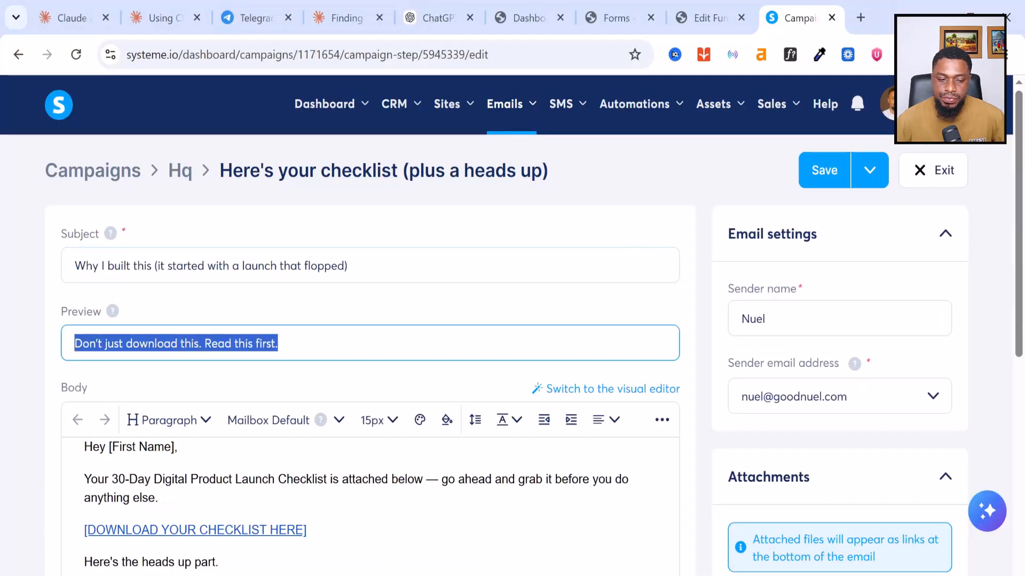
{"action": "right_click", "coordinate": [183, 348]}
{"action": "left_click", "coordinate": [226, 177]}
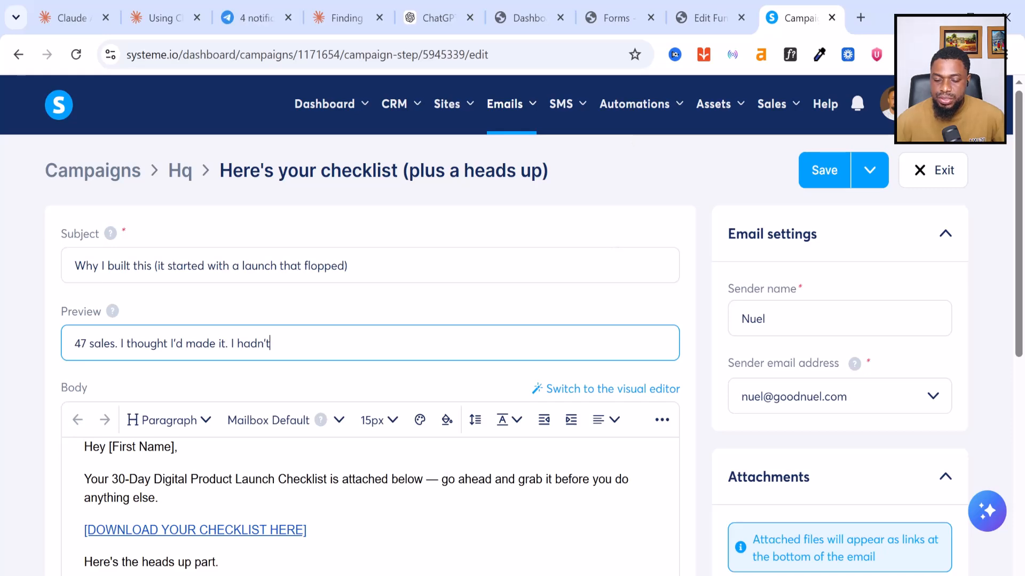
Step: Copy Email 2's body from the Claude document and replace the whole body of the Systeme.io email with it
{"action": "key", "text": "alt+Tab"}
{"action": "scroll", "coordinate": [700, 398], "scroll_direction": "down", "scroll_amount": 3}
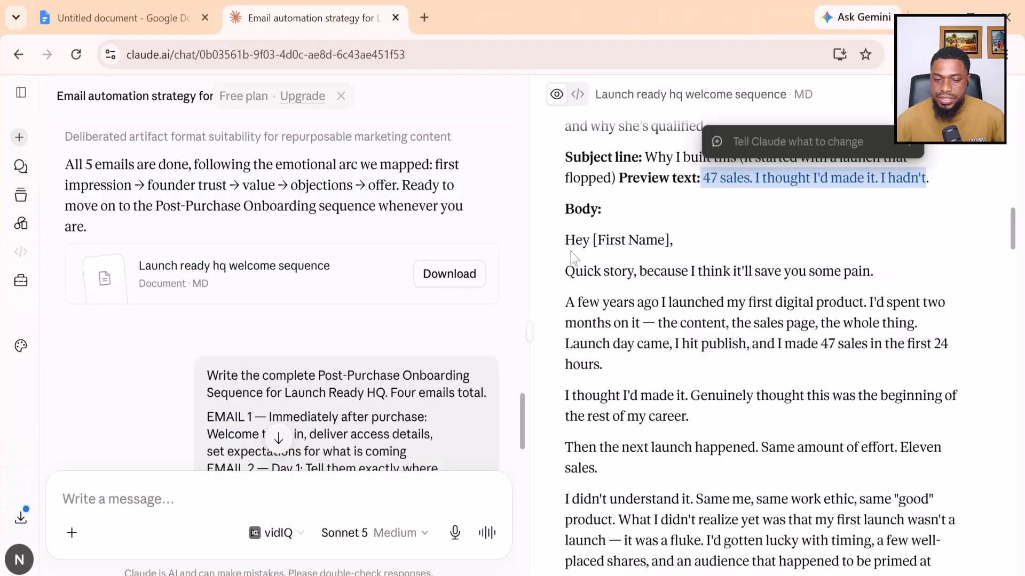
{"action": "left_click_drag", "start_coordinate": [566, 242], "coordinate": [668, 453]}
{"action": "key", "text": "alt+Tab"}
{"action": "scroll", "coordinate": [368, 321], "scroll_direction": "down", "scroll_amount": 1}
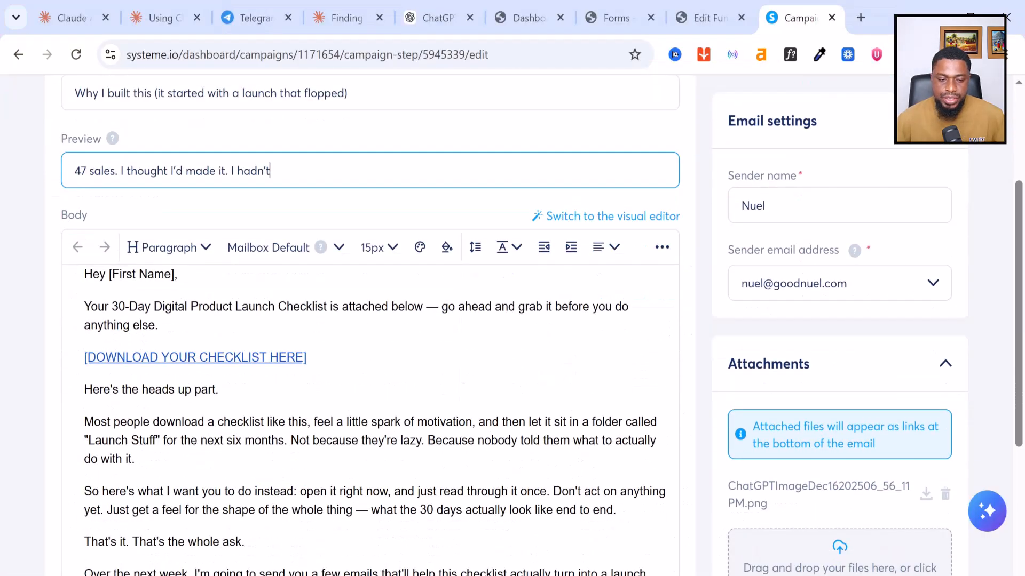
{"action": "triple_click", "coordinate": [190, 306]}
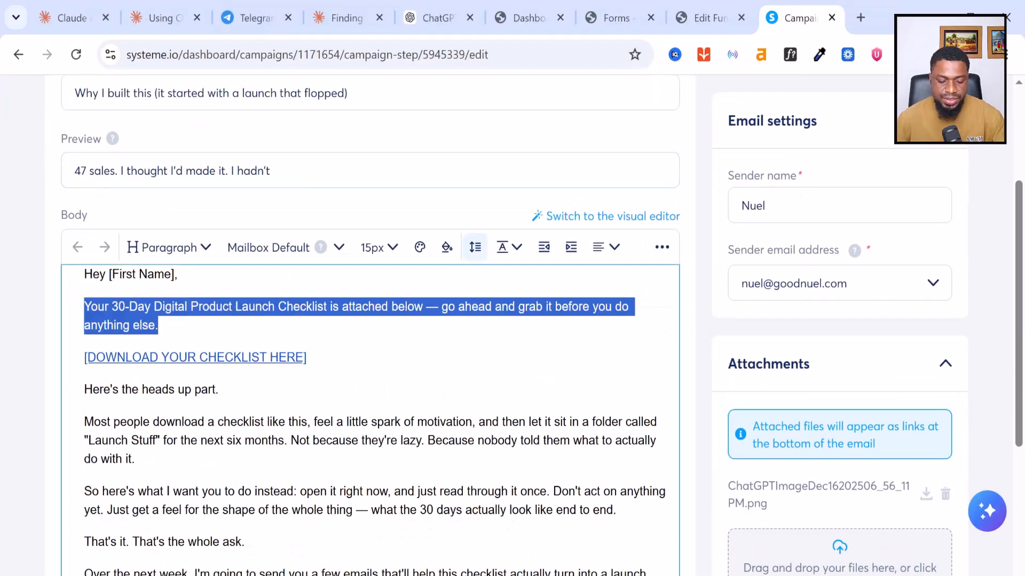
{"action": "key", "text": "ctrl+a"}
{"action": "right_click", "coordinate": [191, 273]}
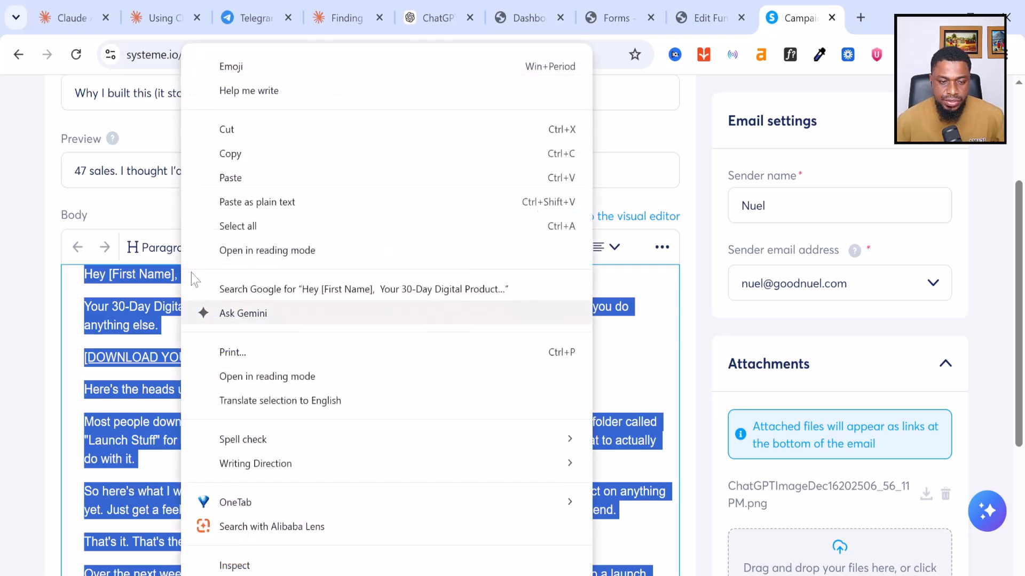
{"action": "left_click", "coordinate": [230, 176]}
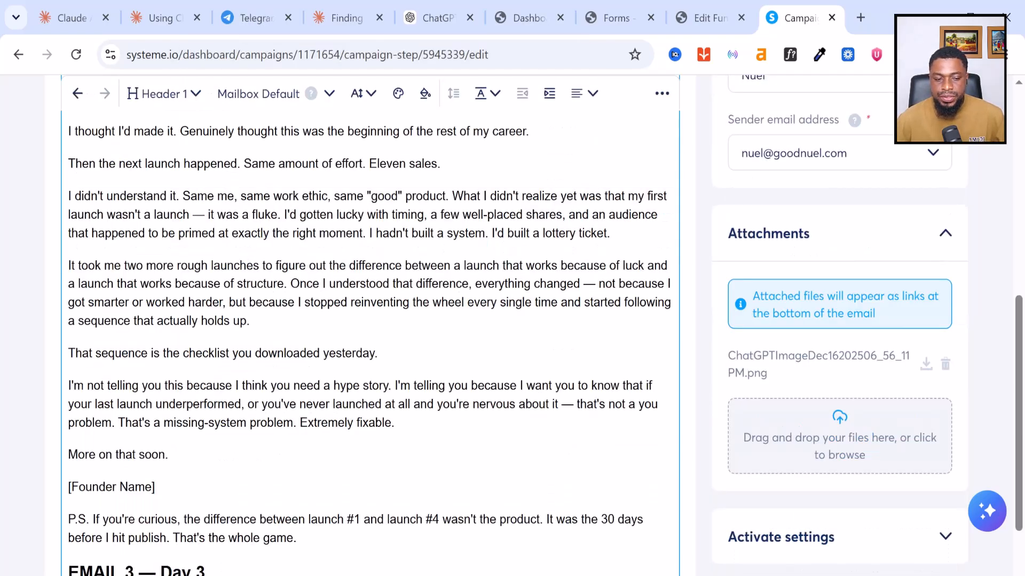
Step: Indent the entire email body by one level
{"action": "scroll", "coordinate": [368, 320], "scroll_direction": "up", "scroll_amount": 3}
{"action": "double_click", "coordinate": [219, 369]}
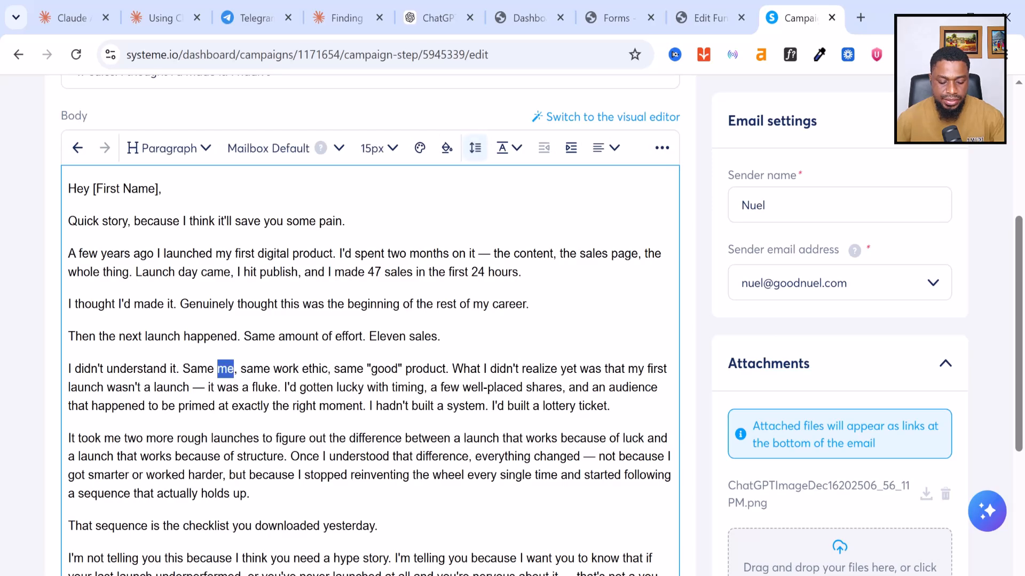
{"action": "key", "text": "ctrl+a"}
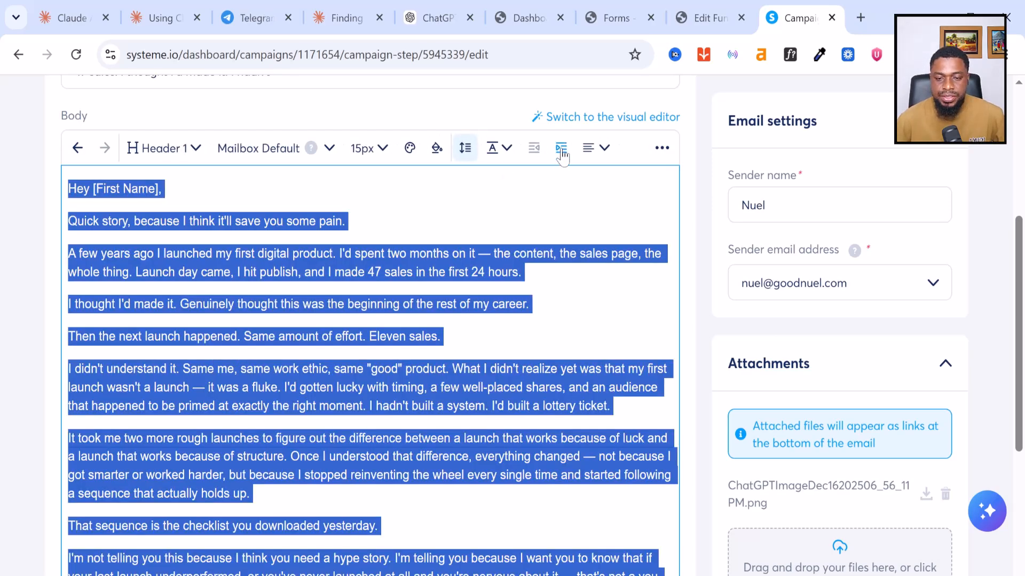
{"action": "left_click", "coordinate": [560, 148]}
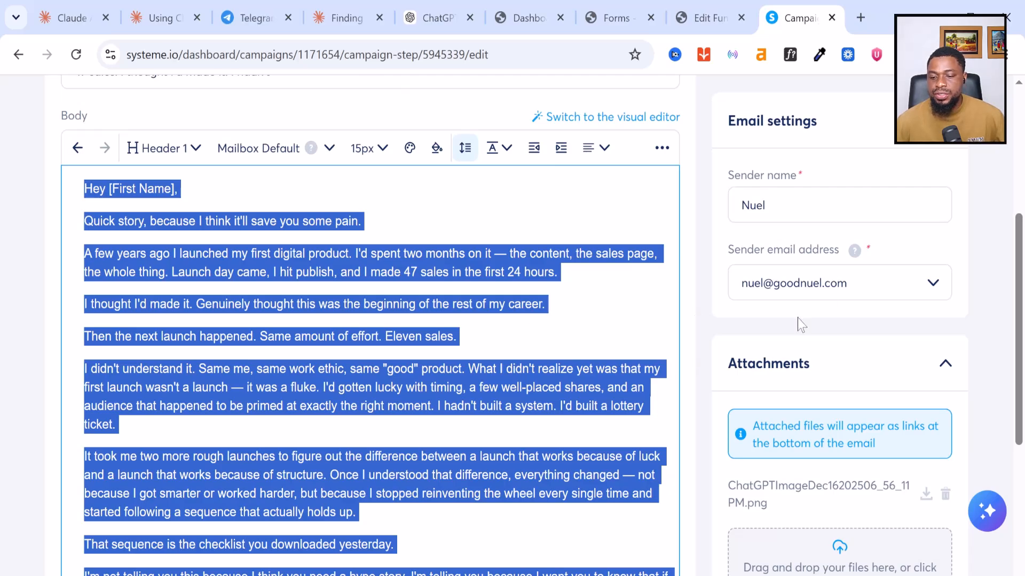
Step: Review the end of the email body and the list of available personalization substitutes
{"action": "scroll", "coordinate": [817, 393], "scroll_direction": "down", "scroll_amount": 5}
{"action": "scroll", "coordinate": [831, 450], "scroll_direction": "up", "scroll_amount": 2}
{"action": "scroll", "coordinate": [832, 450], "scroll_direction": "down", "scroll_amount": 2}
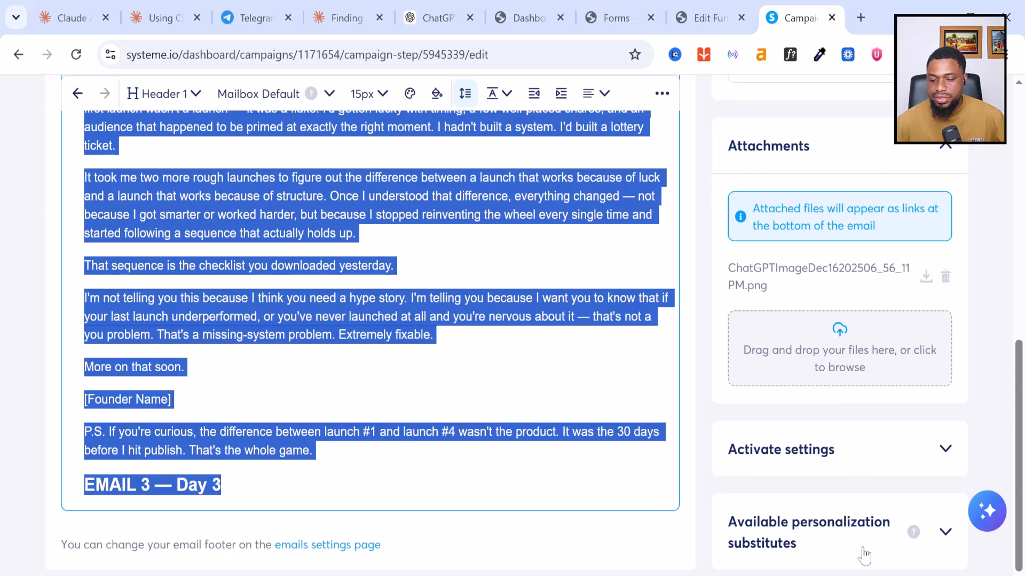
{"action": "left_click", "coordinate": [945, 534]}
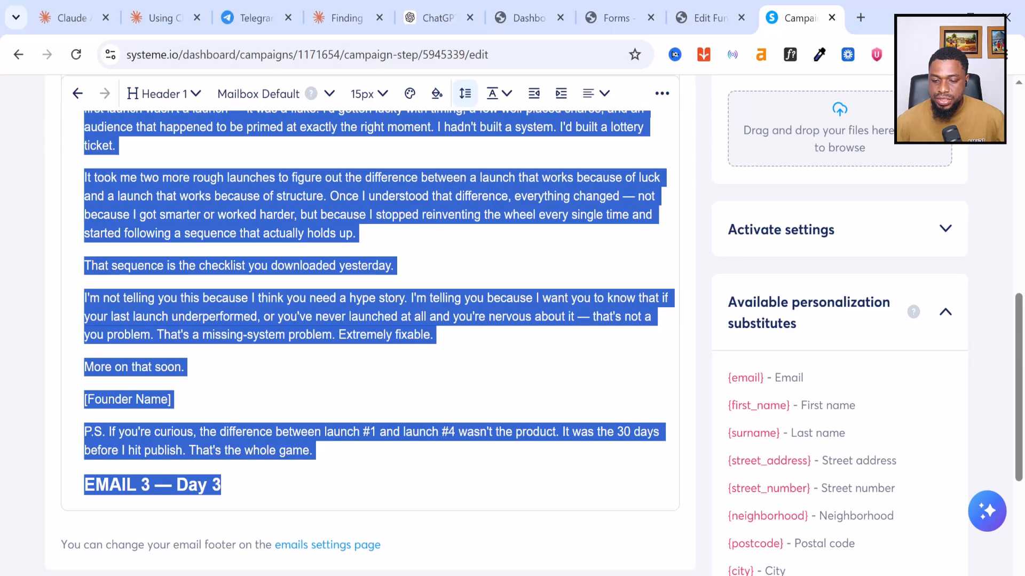
{"action": "key", "text": "Right"}
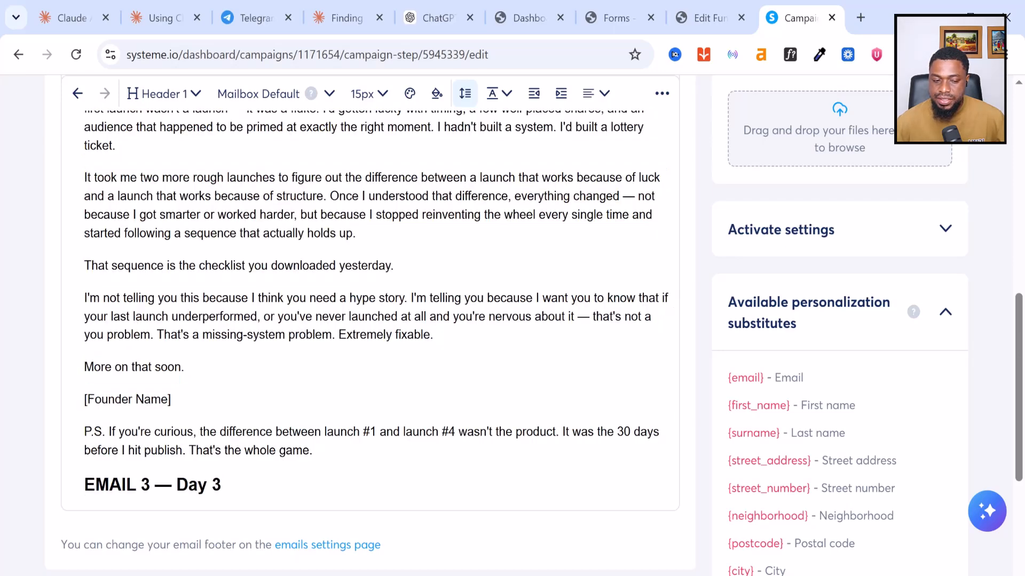
{"action": "scroll", "coordinate": [466, 391], "scroll_direction": "down", "scroll_amount": 3}
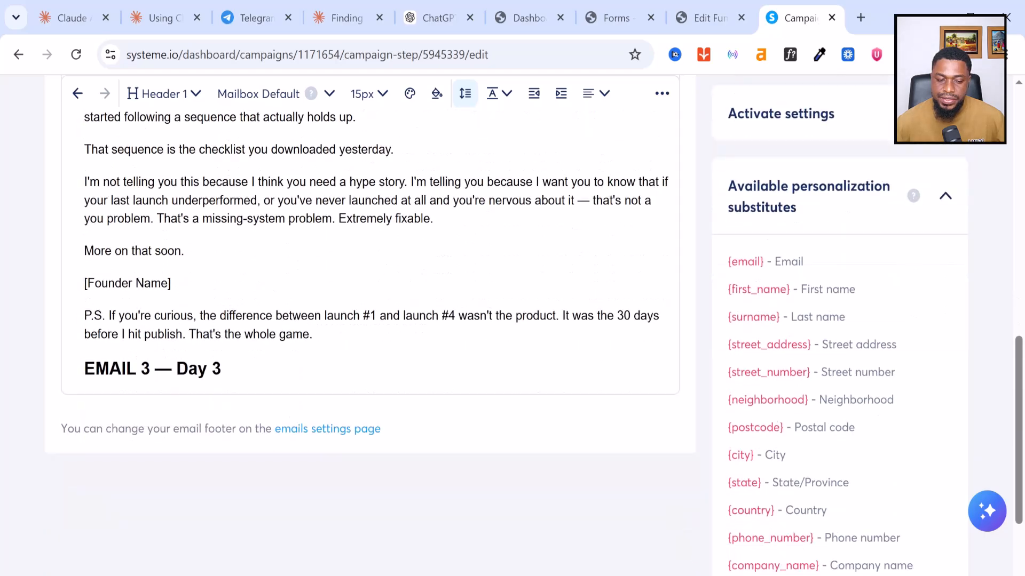
{"action": "scroll", "coordinate": [466, 391], "scroll_direction": "up", "scroll_amount": 3}
{"action": "scroll", "coordinate": [792, 371], "scroll_direction": "up", "scroll_amount": 3}
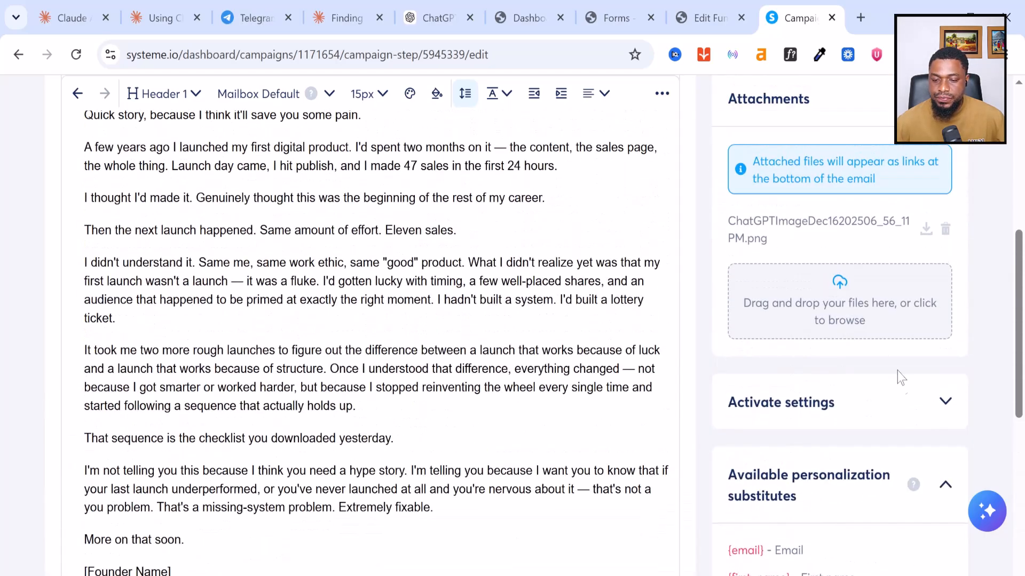
Step: Set the delay before sending the email to 1 day in the activation settings
{"action": "left_click", "coordinate": [941, 403]}
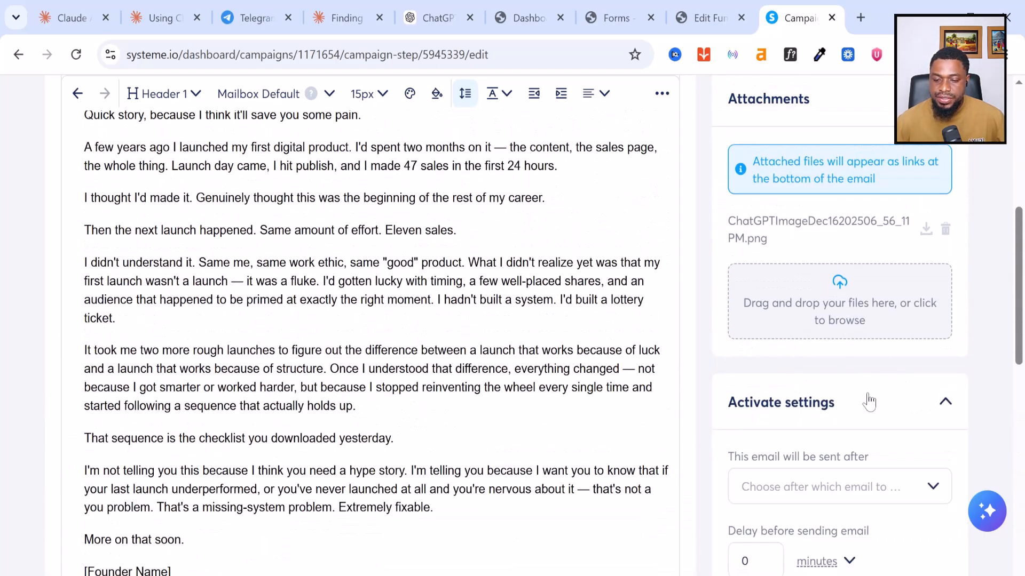
{"action": "scroll", "coordinate": [867, 401], "scroll_direction": "down", "scroll_amount": 2}
{"action": "scroll", "coordinate": [827, 406], "scroll_direction": "down", "scroll_amount": 2}
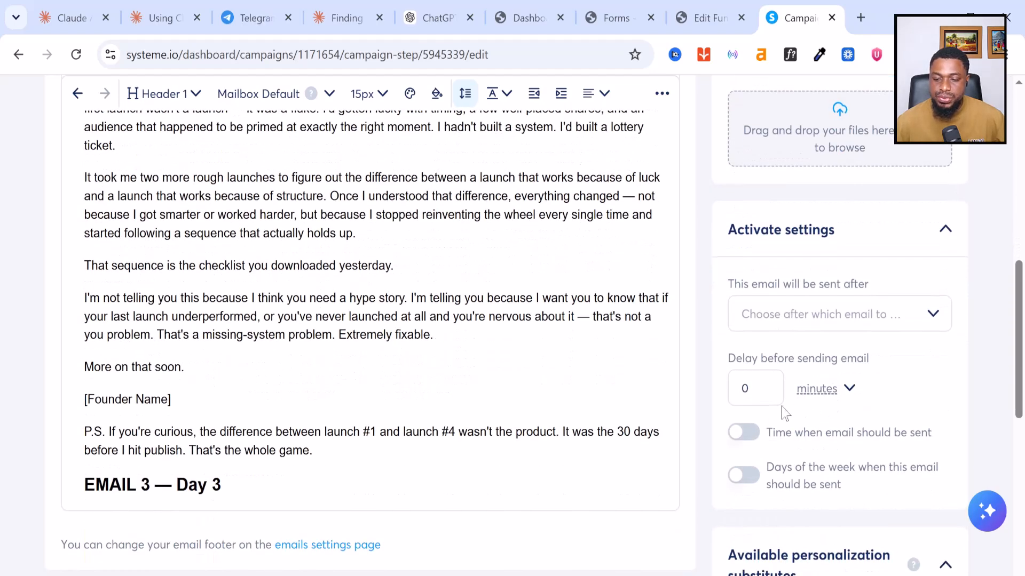
{"action": "left_click", "coordinate": [849, 393]}
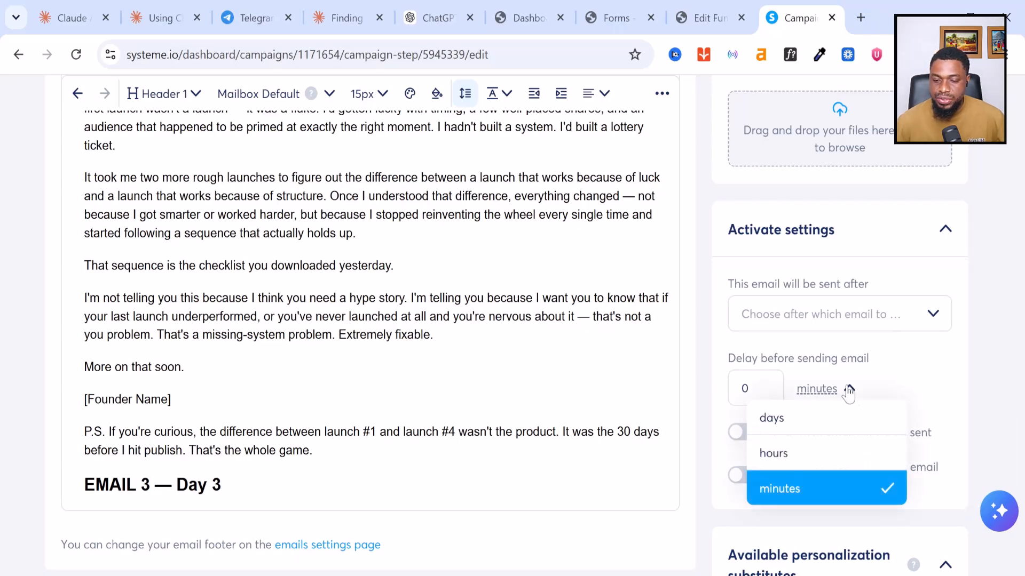
{"action": "left_click", "coordinate": [792, 418]}
{"action": "double_click", "coordinate": [746, 388]}
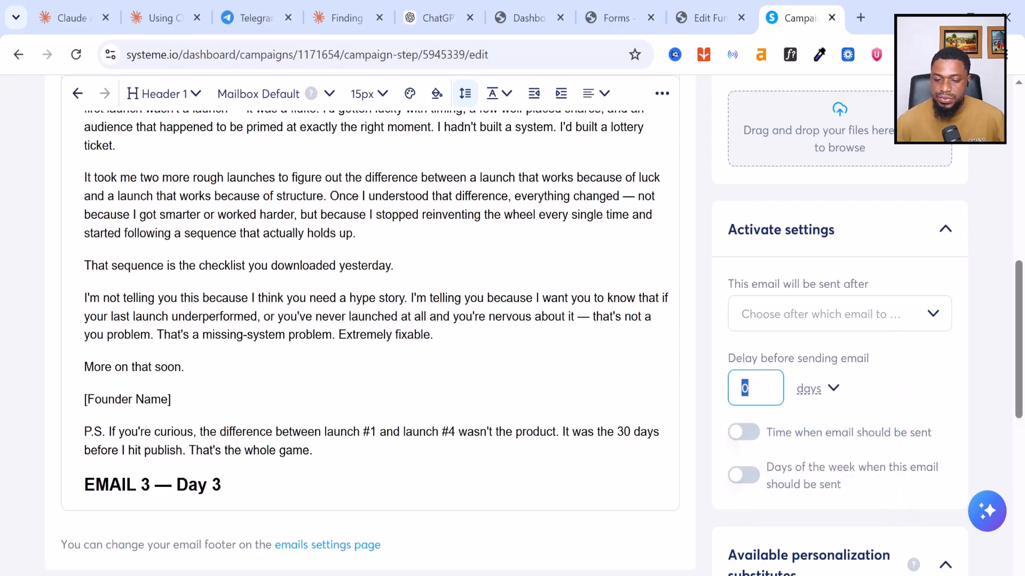
{"action": "type", "text": "1"}
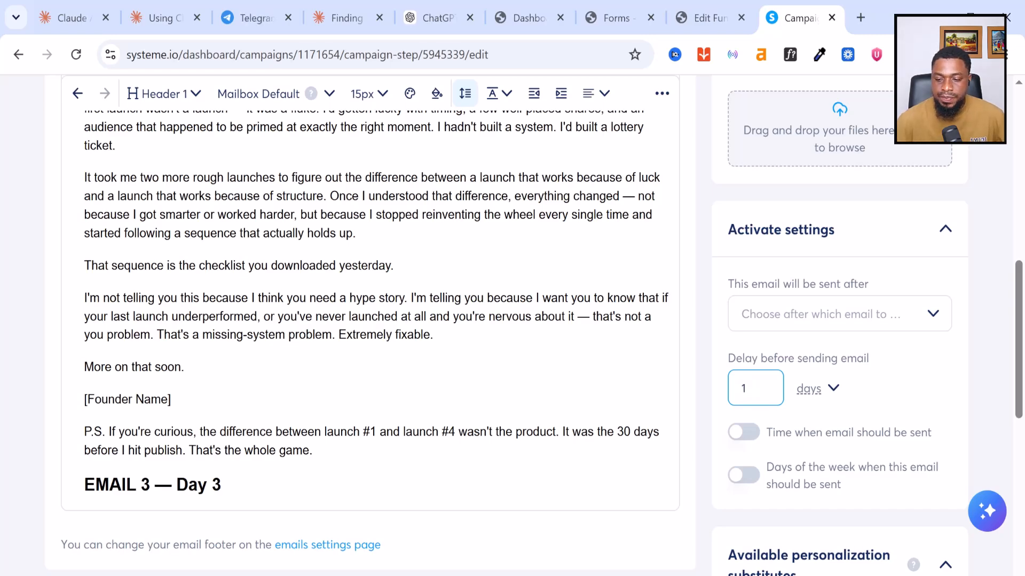
Step: Enable a specific sending time for Email 2 and set it to 08:30 AM
{"action": "scroll", "coordinate": [808, 454], "scroll_direction": "down", "scroll_amount": 2}
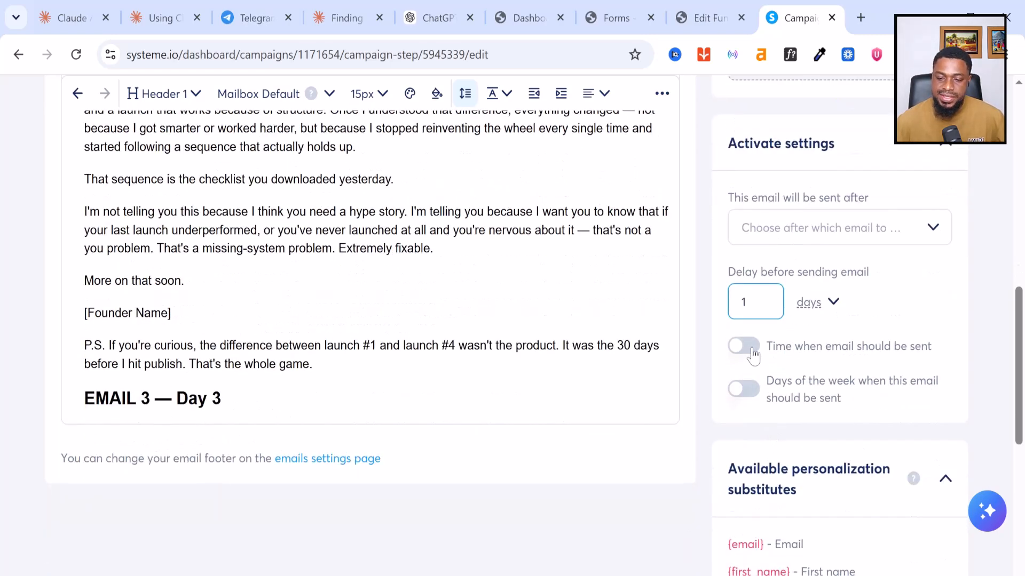
{"action": "left_click", "coordinate": [743, 346]}
{"action": "left_click", "coordinate": [757, 374]}
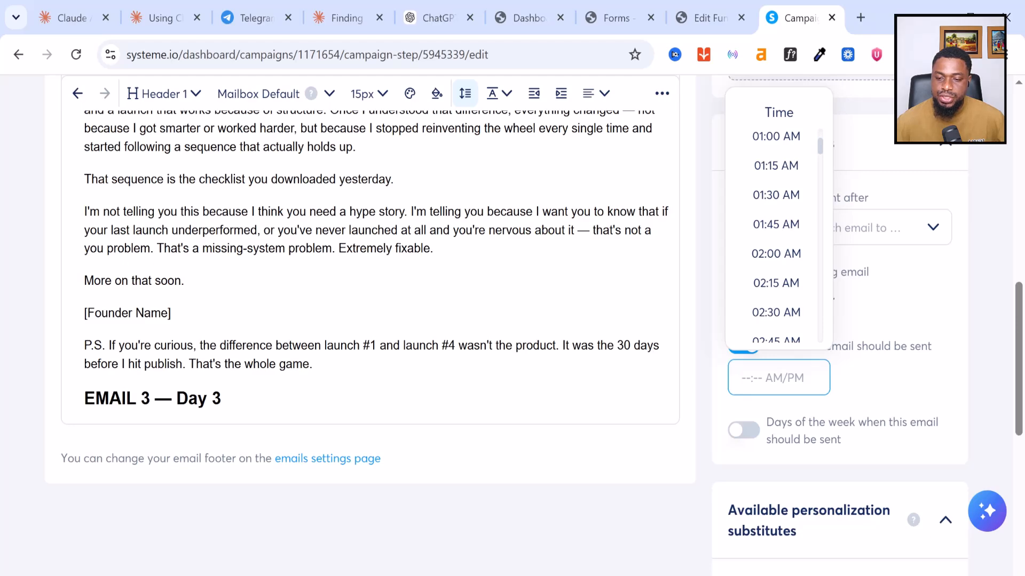
{"action": "scroll", "coordinate": [768, 266], "scroll_direction": "down", "scroll_amount": 9}
{"action": "scroll", "coordinate": [763, 307], "scroll_direction": "down", "scroll_amount": 4}
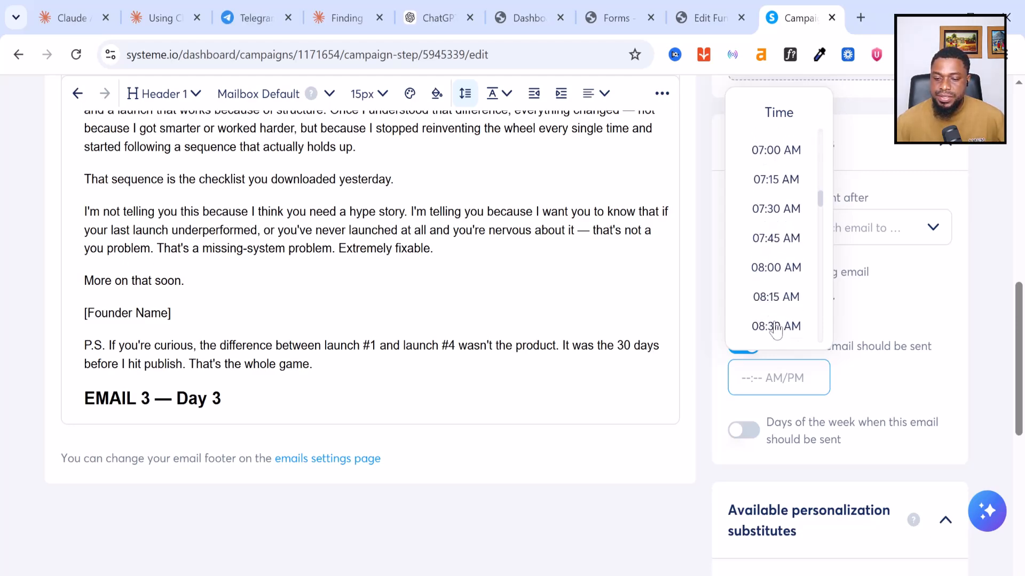
{"action": "left_click", "coordinate": [774, 326]}
{"action": "scroll", "coordinate": [784, 432], "scroll_direction": "down", "scroll_amount": 2}
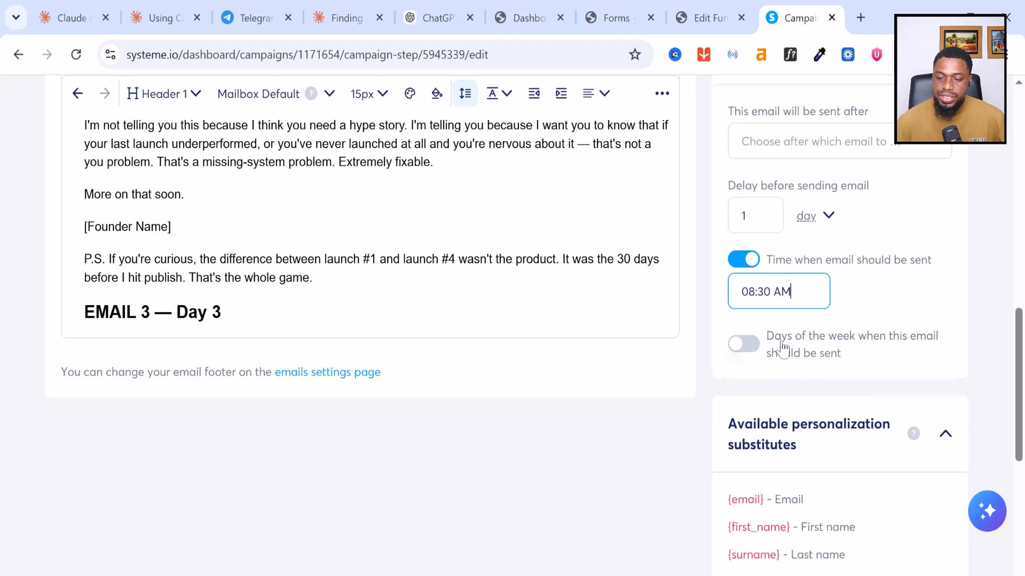
Step: Save the campaign email "Why I built this (it started with a launch that flopped)" and show the additional save options
{"action": "scroll", "coordinate": [780, 346], "scroll_direction": "up", "scroll_amount": 15}
{"action": "scroll", "coordinate": [780, 341], "scroll_direction": "up", "scroll_amount": 3}
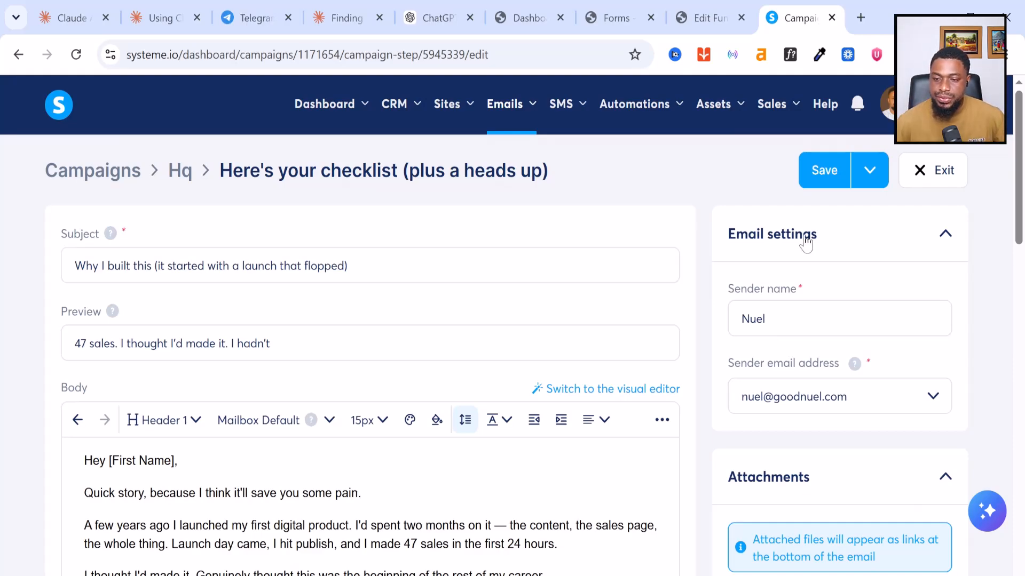
{"action": "left_click", "coordinate": [865, 175]}
{"action": "left_click", "coordinate": [865, 174]}
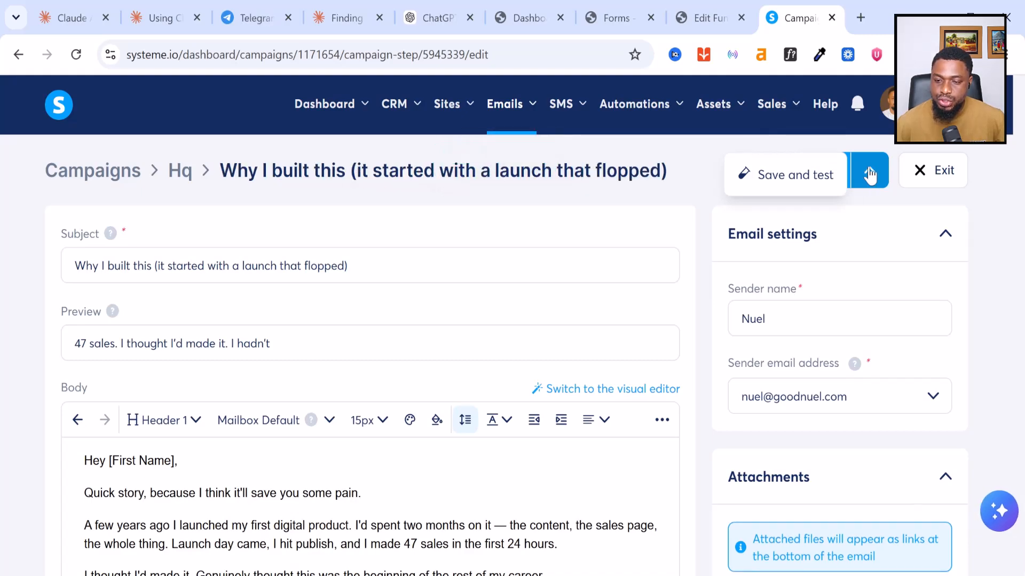
Step: Switch to Claude and review Emails 3 to 5 of the welcome sequence, including their triggers, subject lines and preview texts
{"action": "key", "text": "alt+Tab"}
{"action": "left_click", "coordinate": [599, 284]}
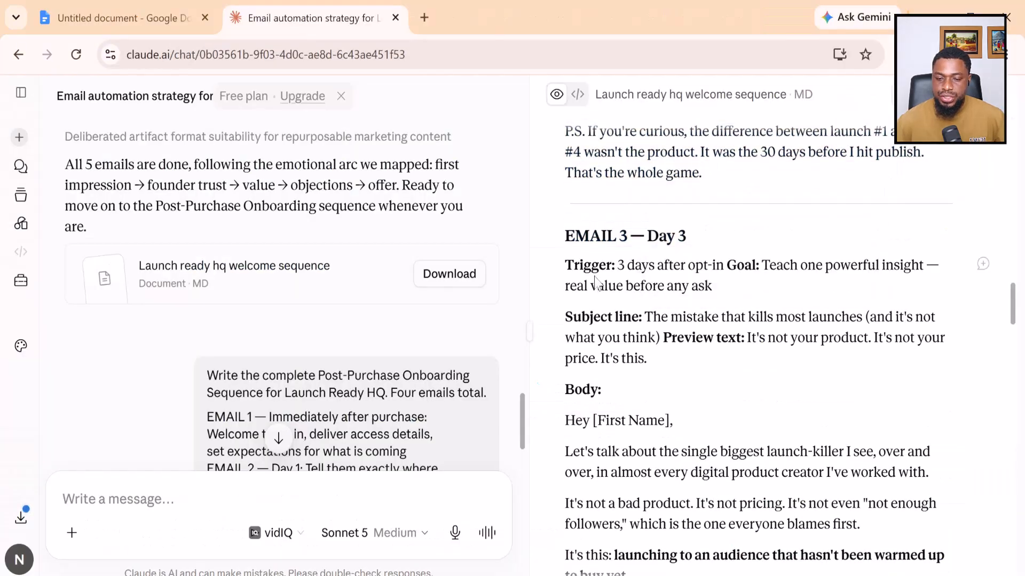
{"action": "scroll", "coordinate": [600, 284], "scroll_direction": "down", "scroll_amount": 3}
{"action": "scroll", "coordinate": [776, 345], "scroll_direction": "down", "scroll_amount": 10}
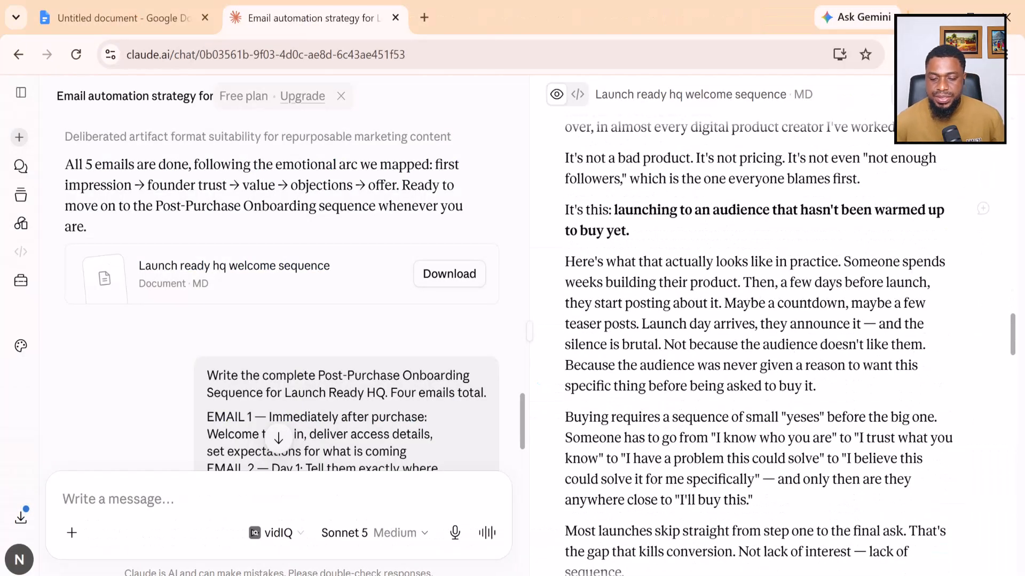
{"action": "scroll", "coordinate": [777, 346], "scroll_direction": "down", "scroll_amount": 6}
{"action": "scroll", "coordinate": [776, 345], "scroll_direction": "up", "scroll_amount": 3}
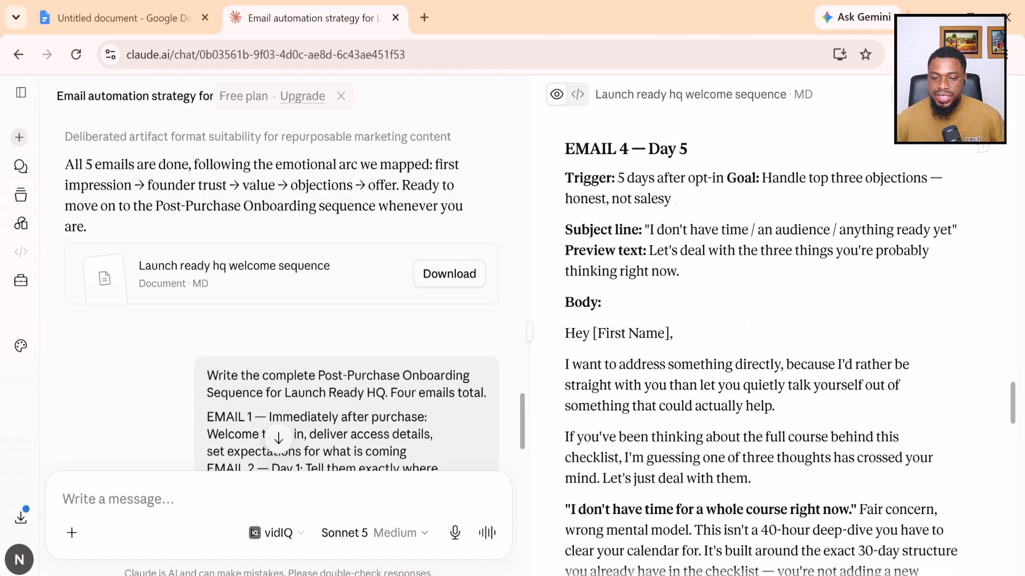
{"action": "scroll", "coordinate": [776, 352], "scroll_direction": "down", "scroll_amount": 12}
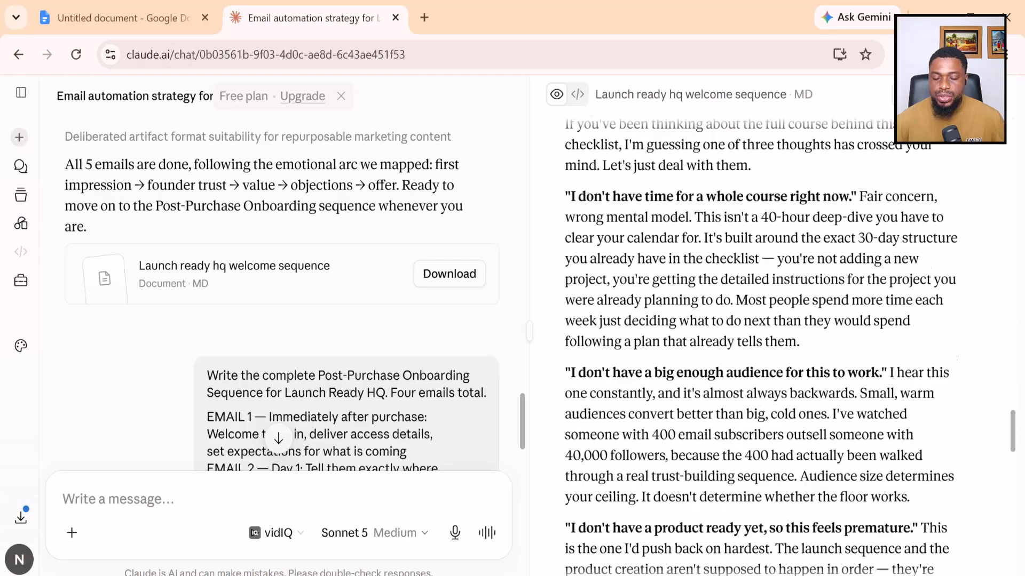
{"action": "scroll", "coordinate": [661, 209], "scroll_direction": "down", "scroll_amount": 4}
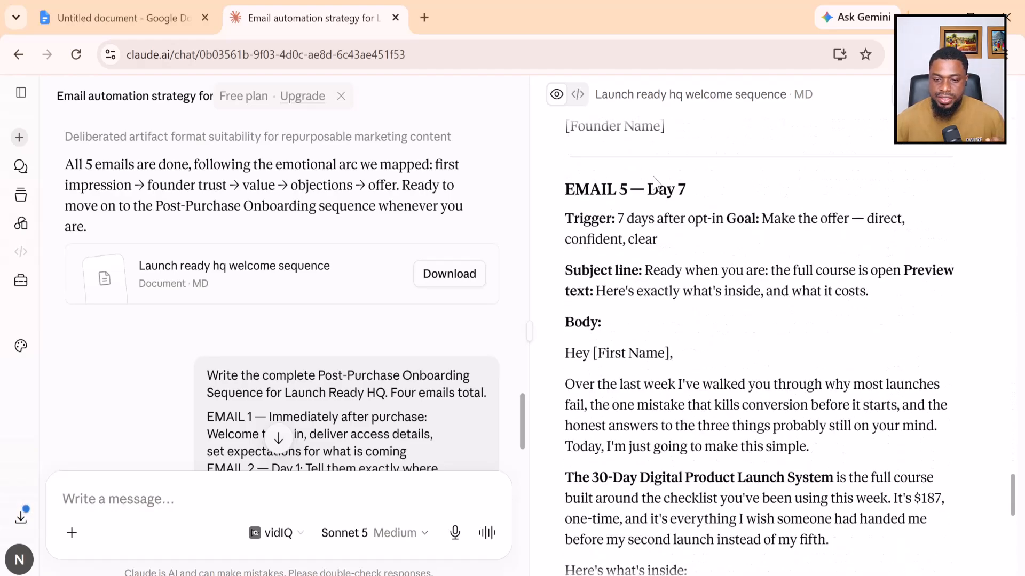
{"action": "scroll", "coordinate": [731, 283], "scroll_direction": "down", "scroll_amount": 12}
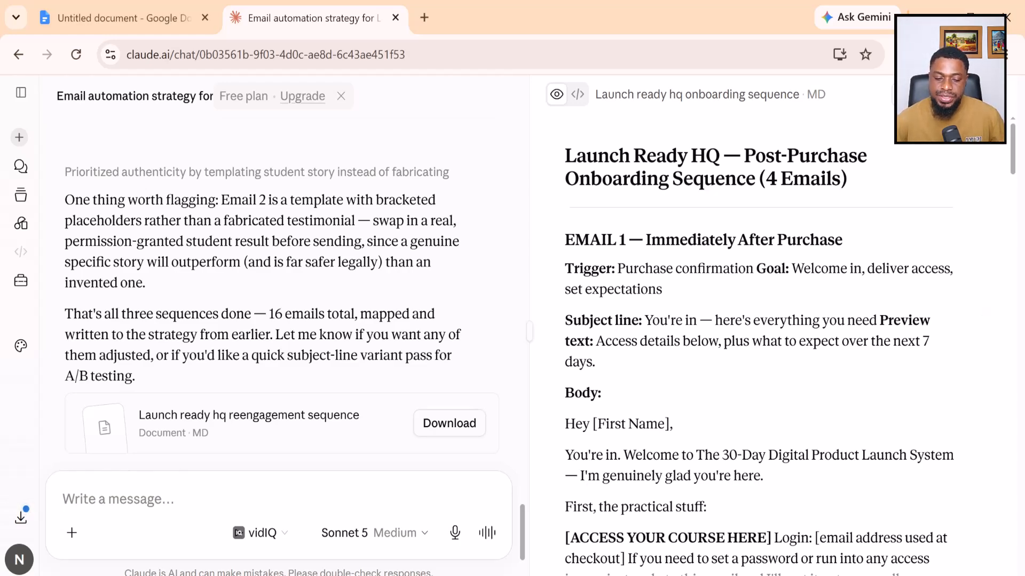
Step: Review the first email of the Launch Ready HQ Post-Purchase Onboarding sequence
{"action": "mouse_move", "coordinate": [324, 575]}
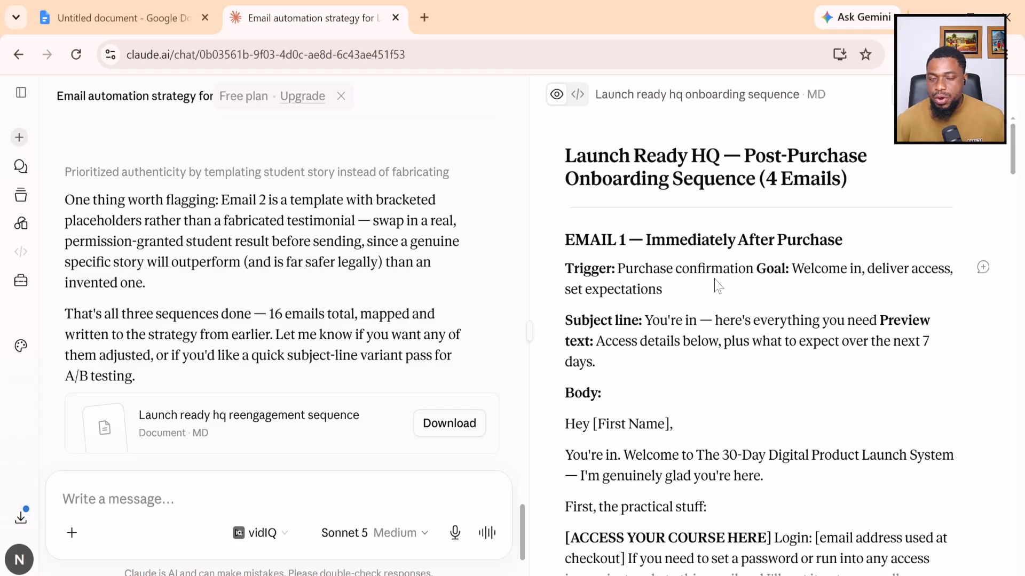
{"action": "scroll", "coordinate": [716, 286], "scroll_direction": "down", "scroll_amount": 8}
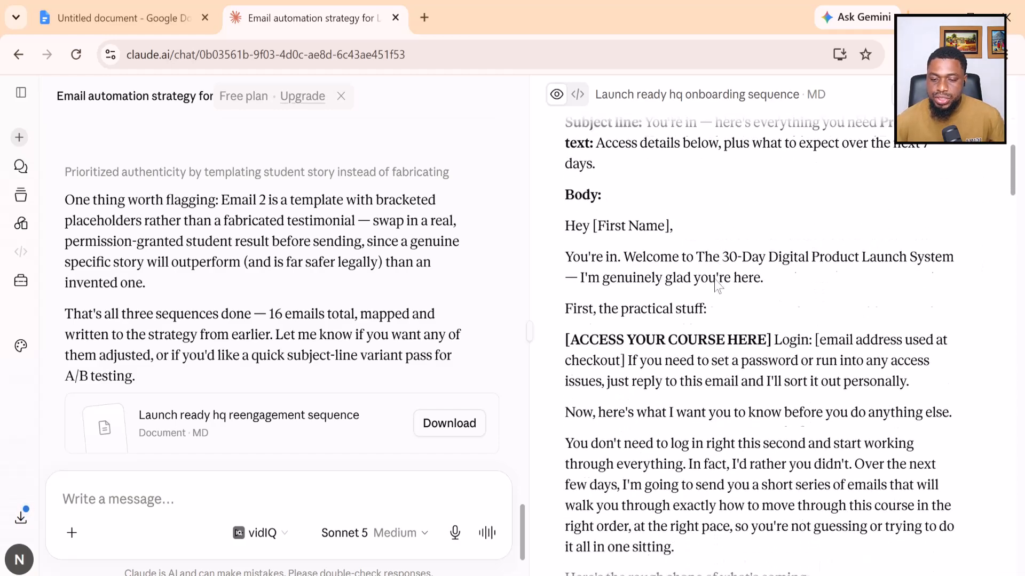
{"action": "scroll", "coordinate": [398, 296], "scroll_direction": "down", "scroll_amount": 3}
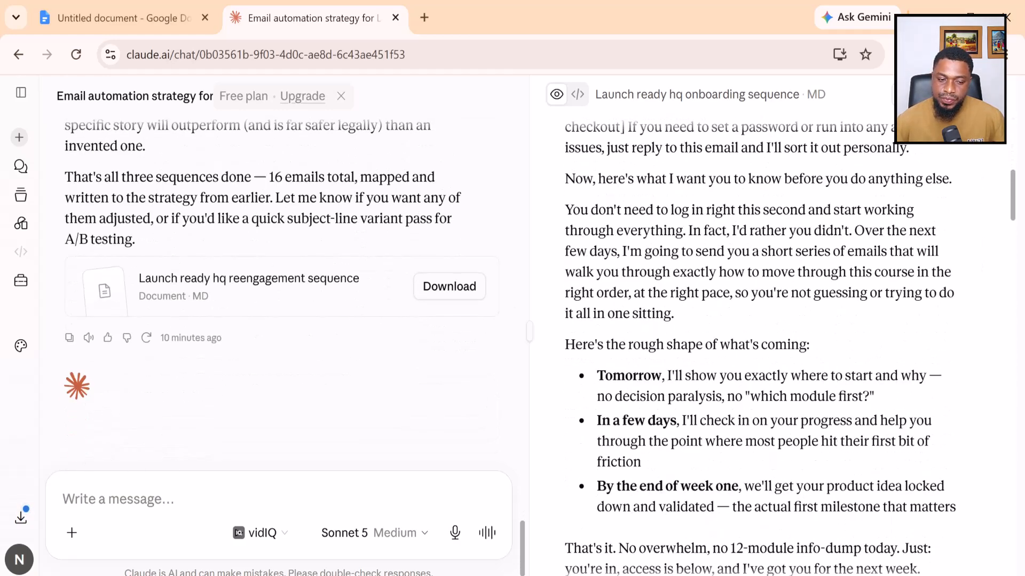
Step: Open the Launch Ready HQ re-engagement sequence document and review its first email
{"action": "left_click", "coordinate": [253, 301]}
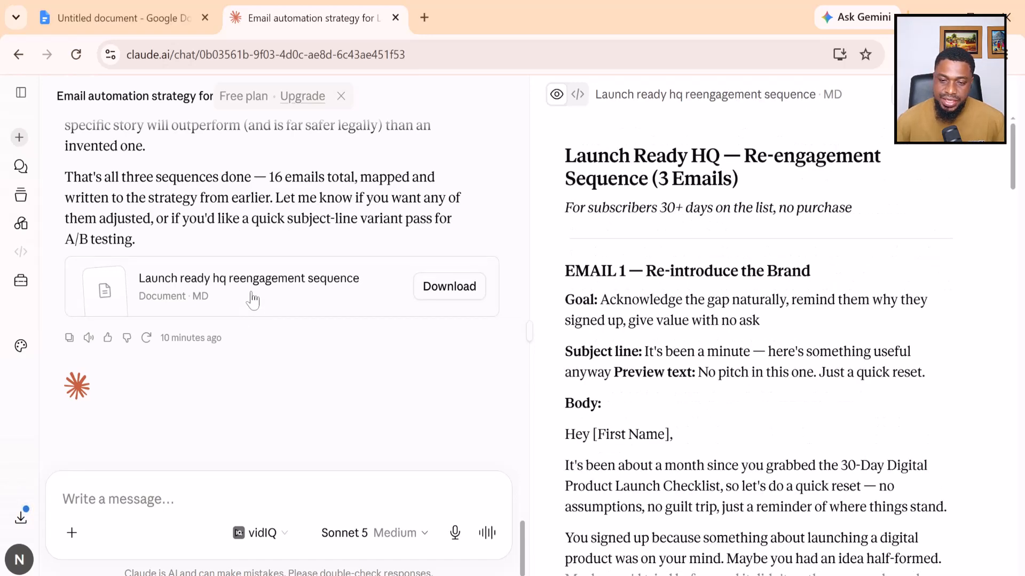
{"action": "scroll", "coordinate": [710, 370], "scroll_direction": "down", "scroll_amount": 3}
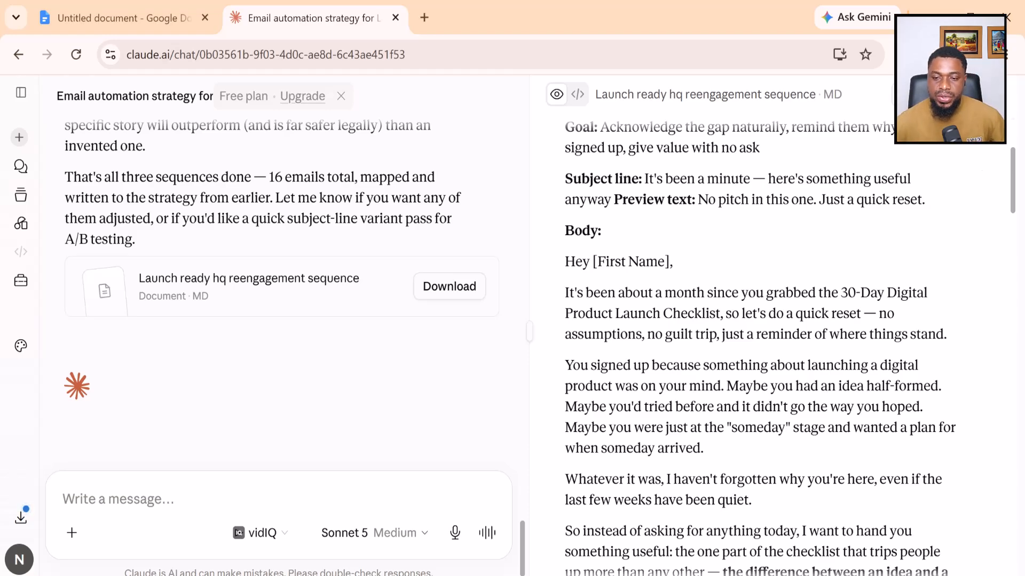
{"action": "scroll", "coordinate": [768, 347], "scroll_direction": "up", "scroll_amount": 3}
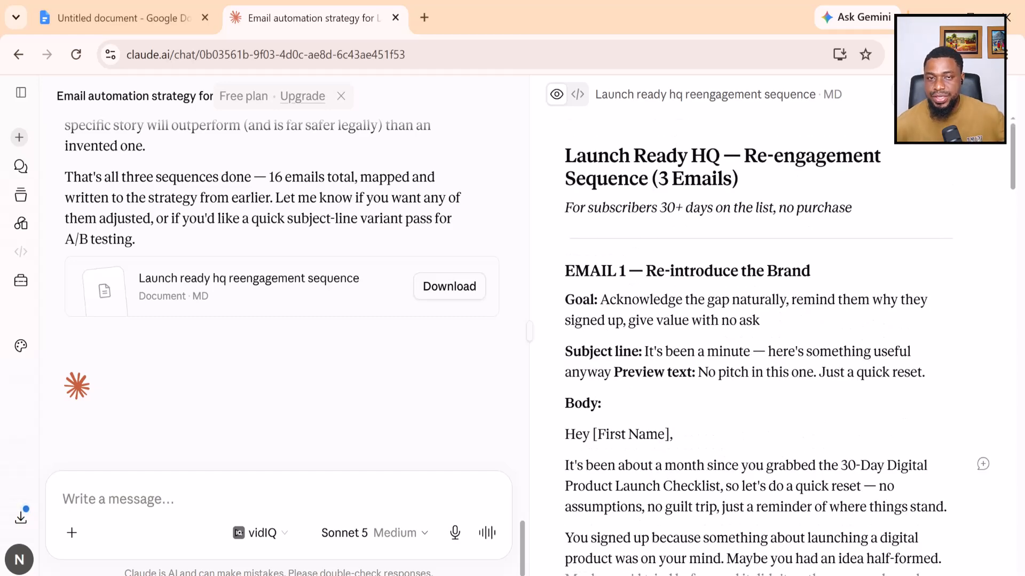